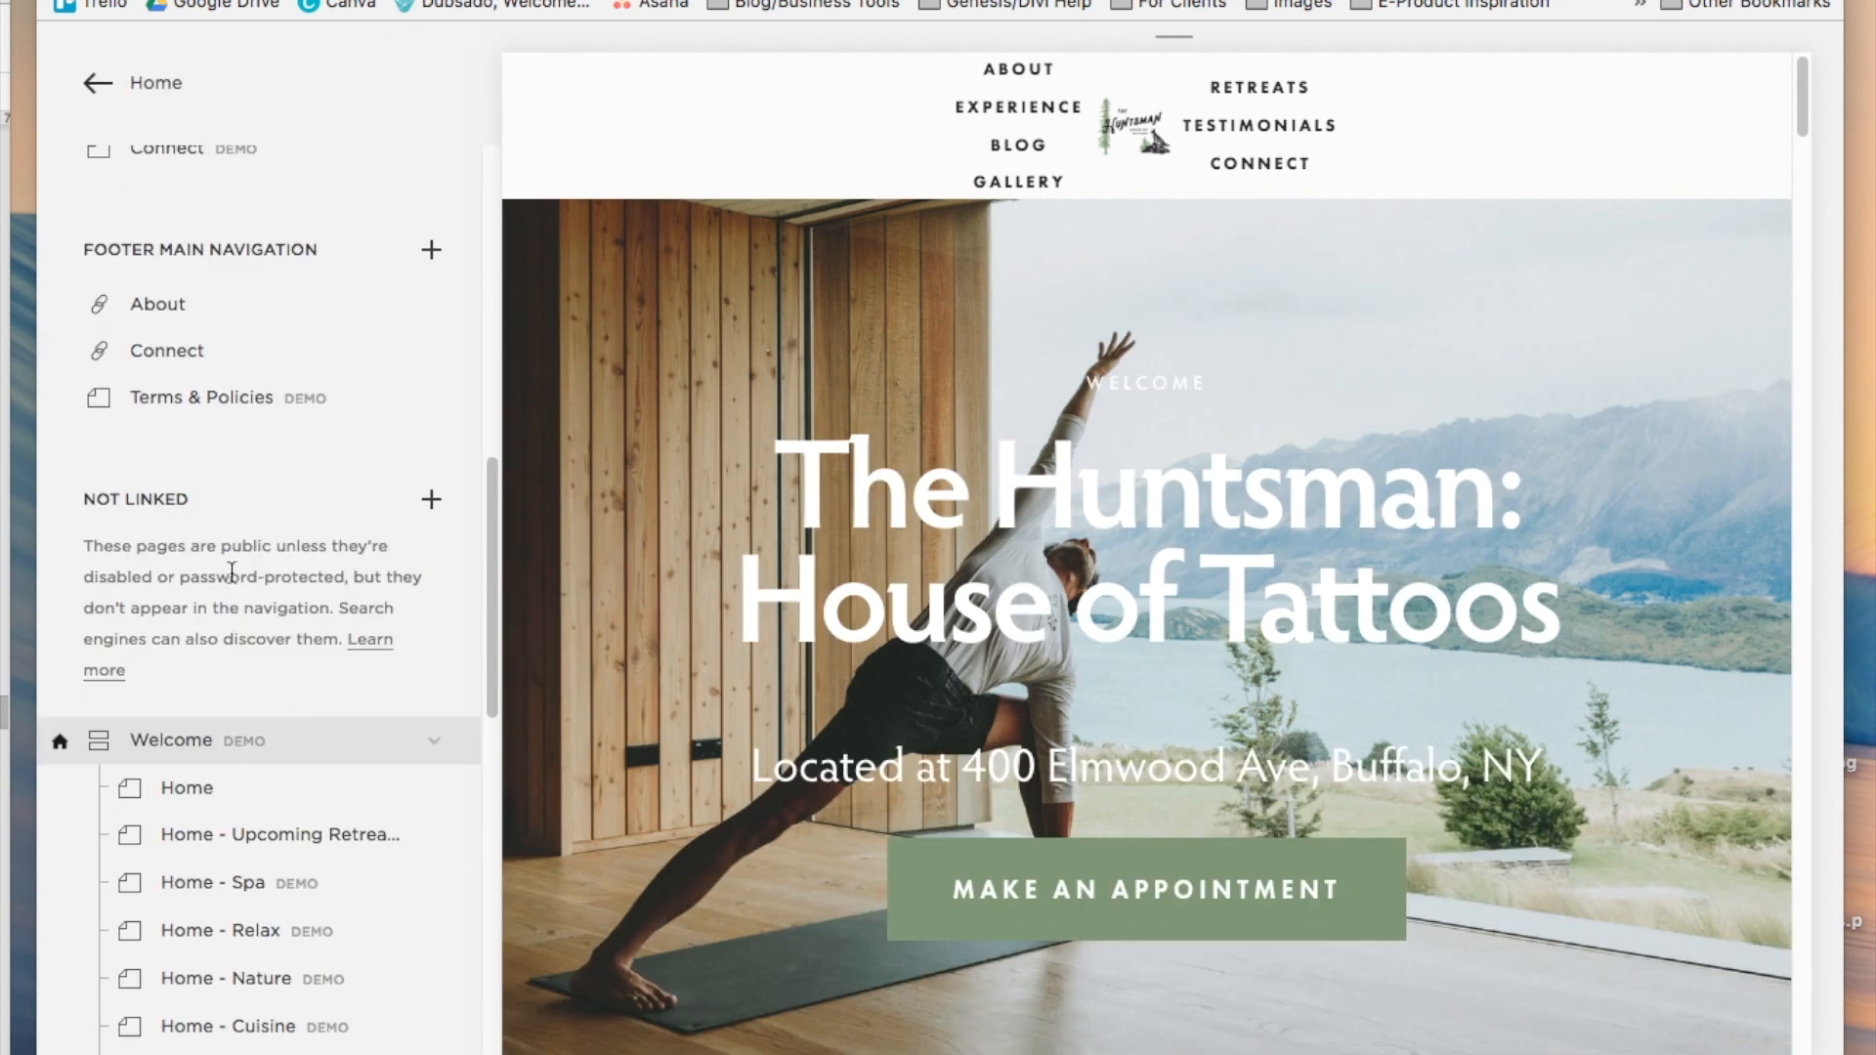
# - Create a blank page titled "404 Error" in the Not Linked section and start editing its content
pyautogui.click(431, 499)
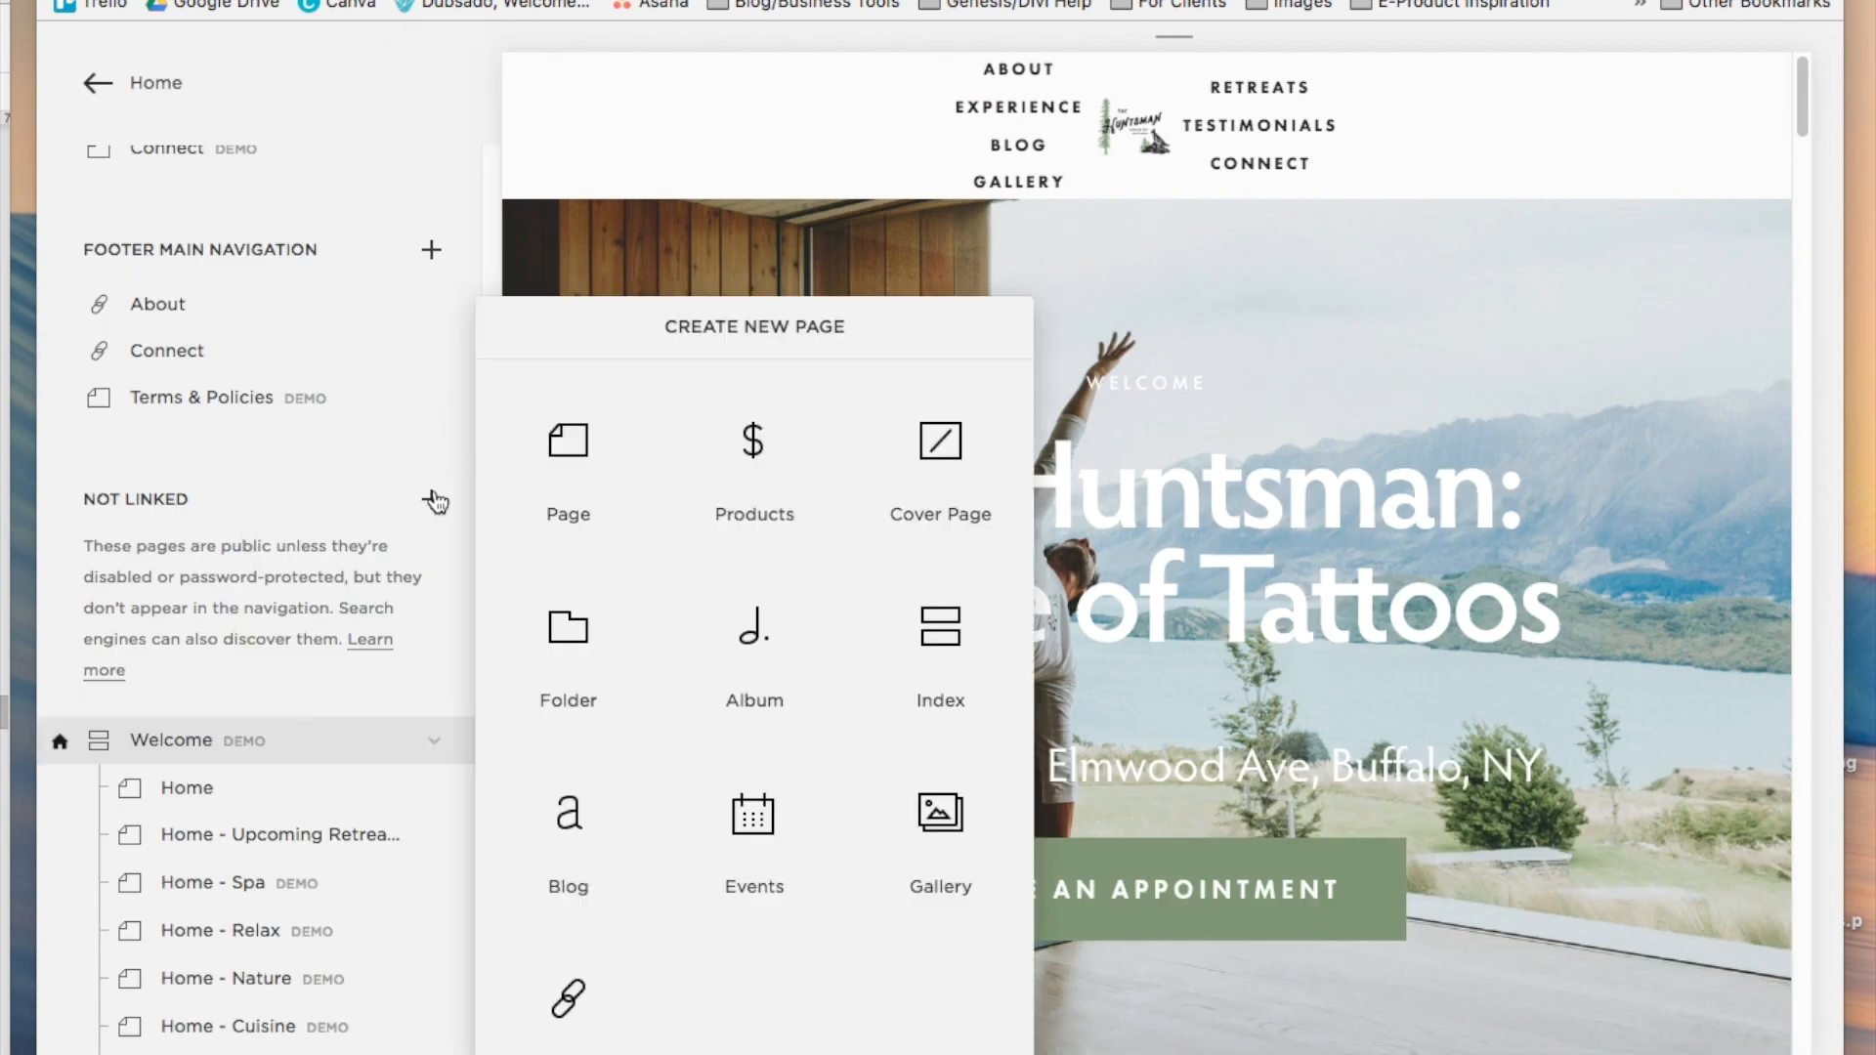
pyautogui.click(583, 487)
pyautogui.write('404 Error')
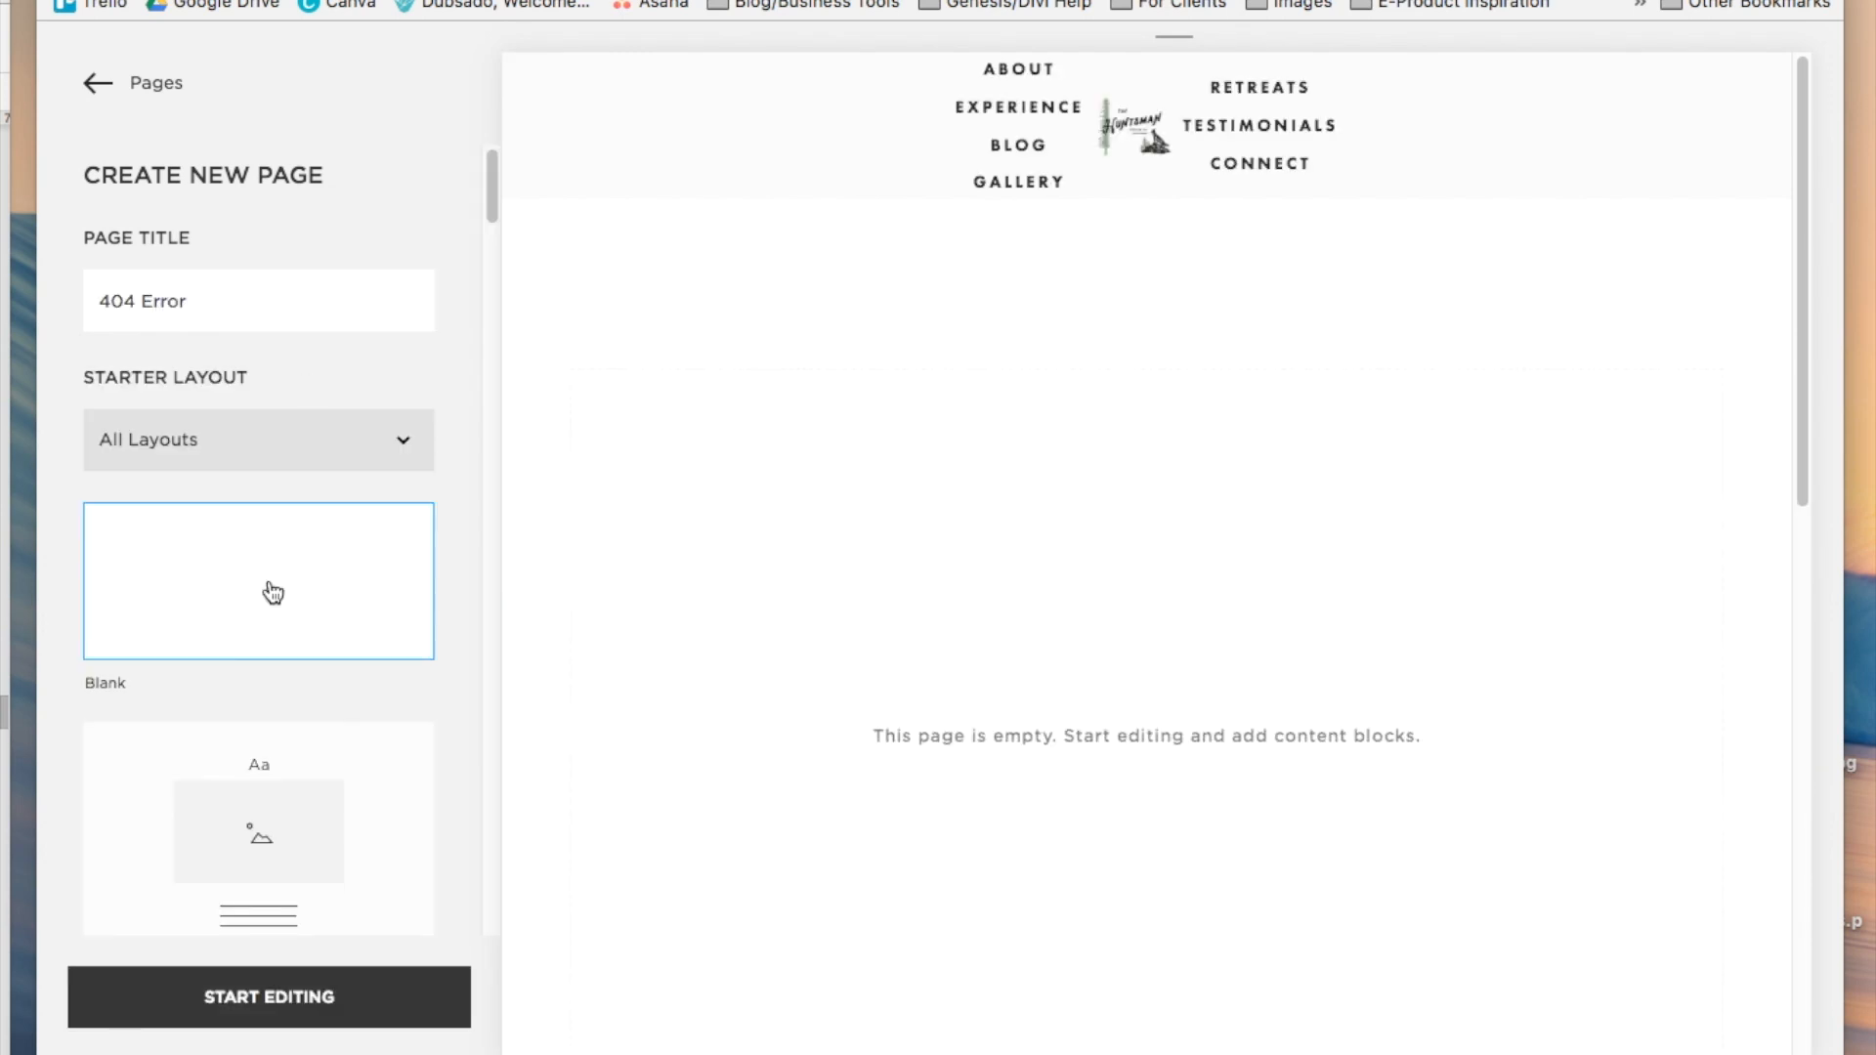
pyautogui.click(279, 1001)
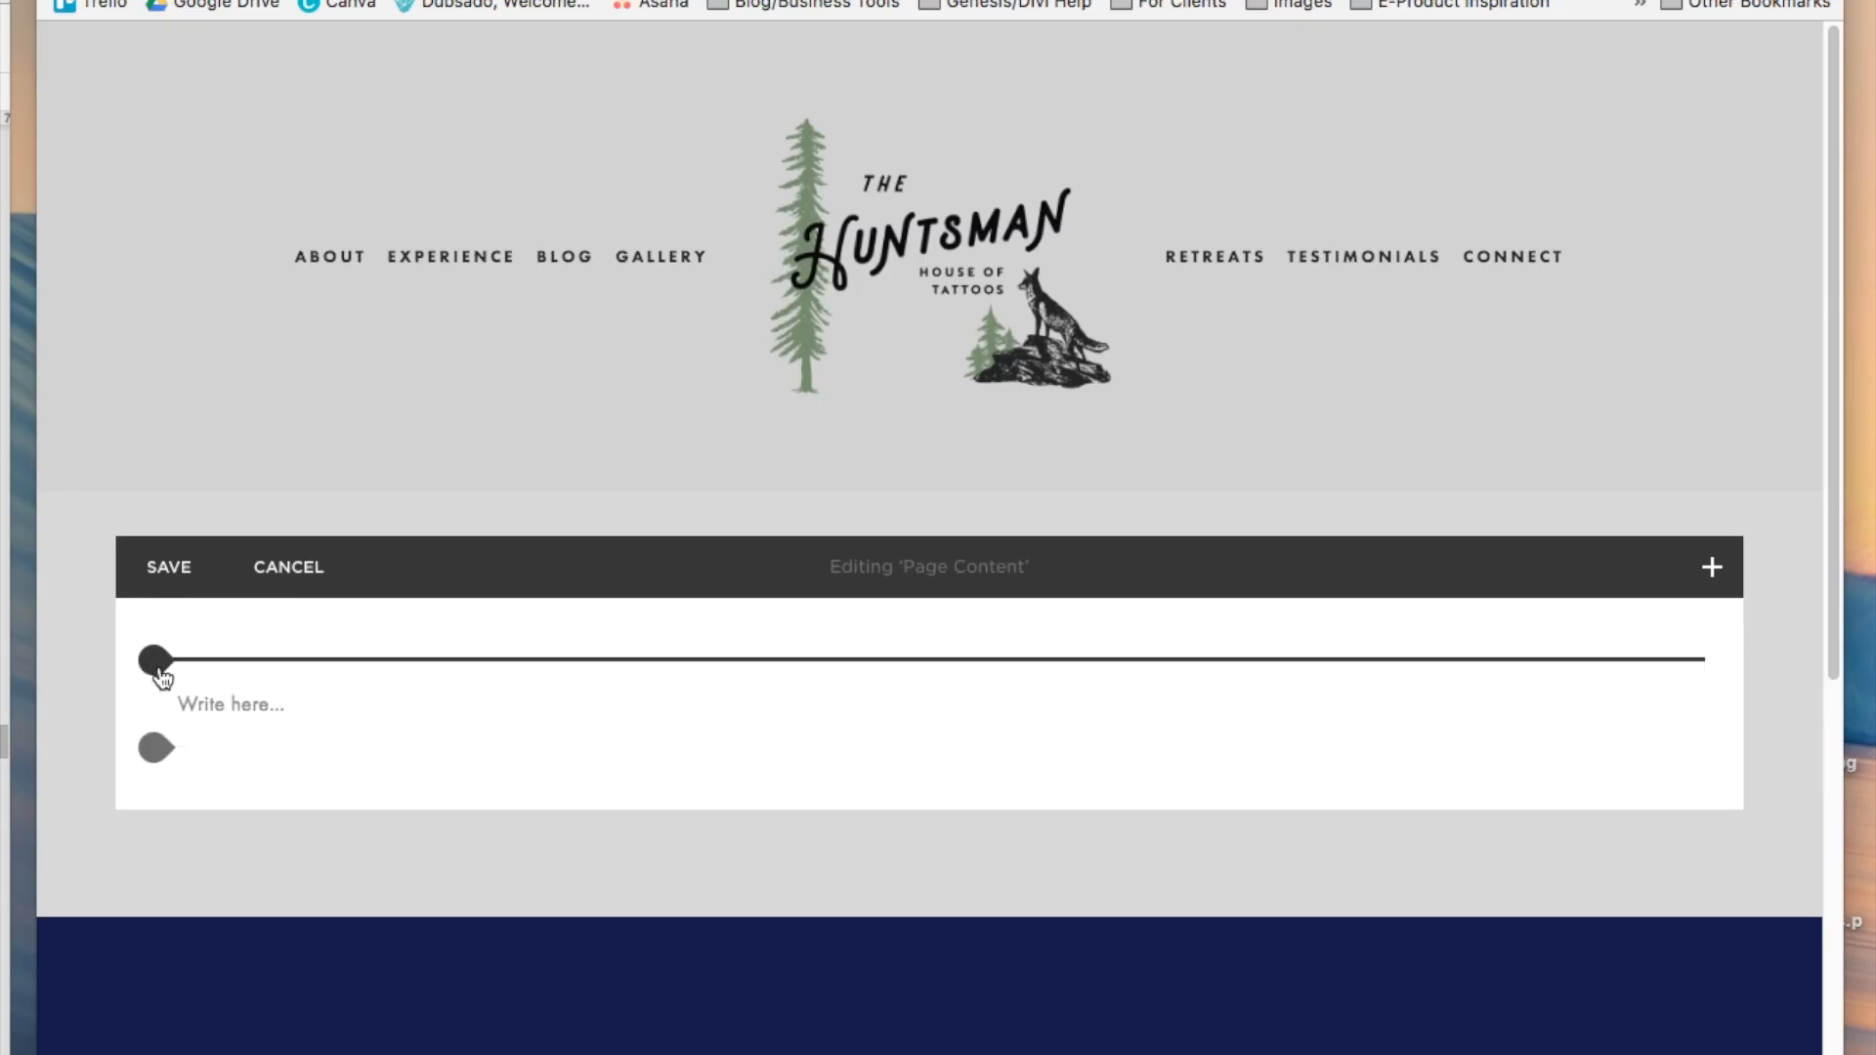
# - Add a Search block above the empty text block in the page content
pyautogui.click(158, 669)
pyautogui.scroll(-5, 256, 904)
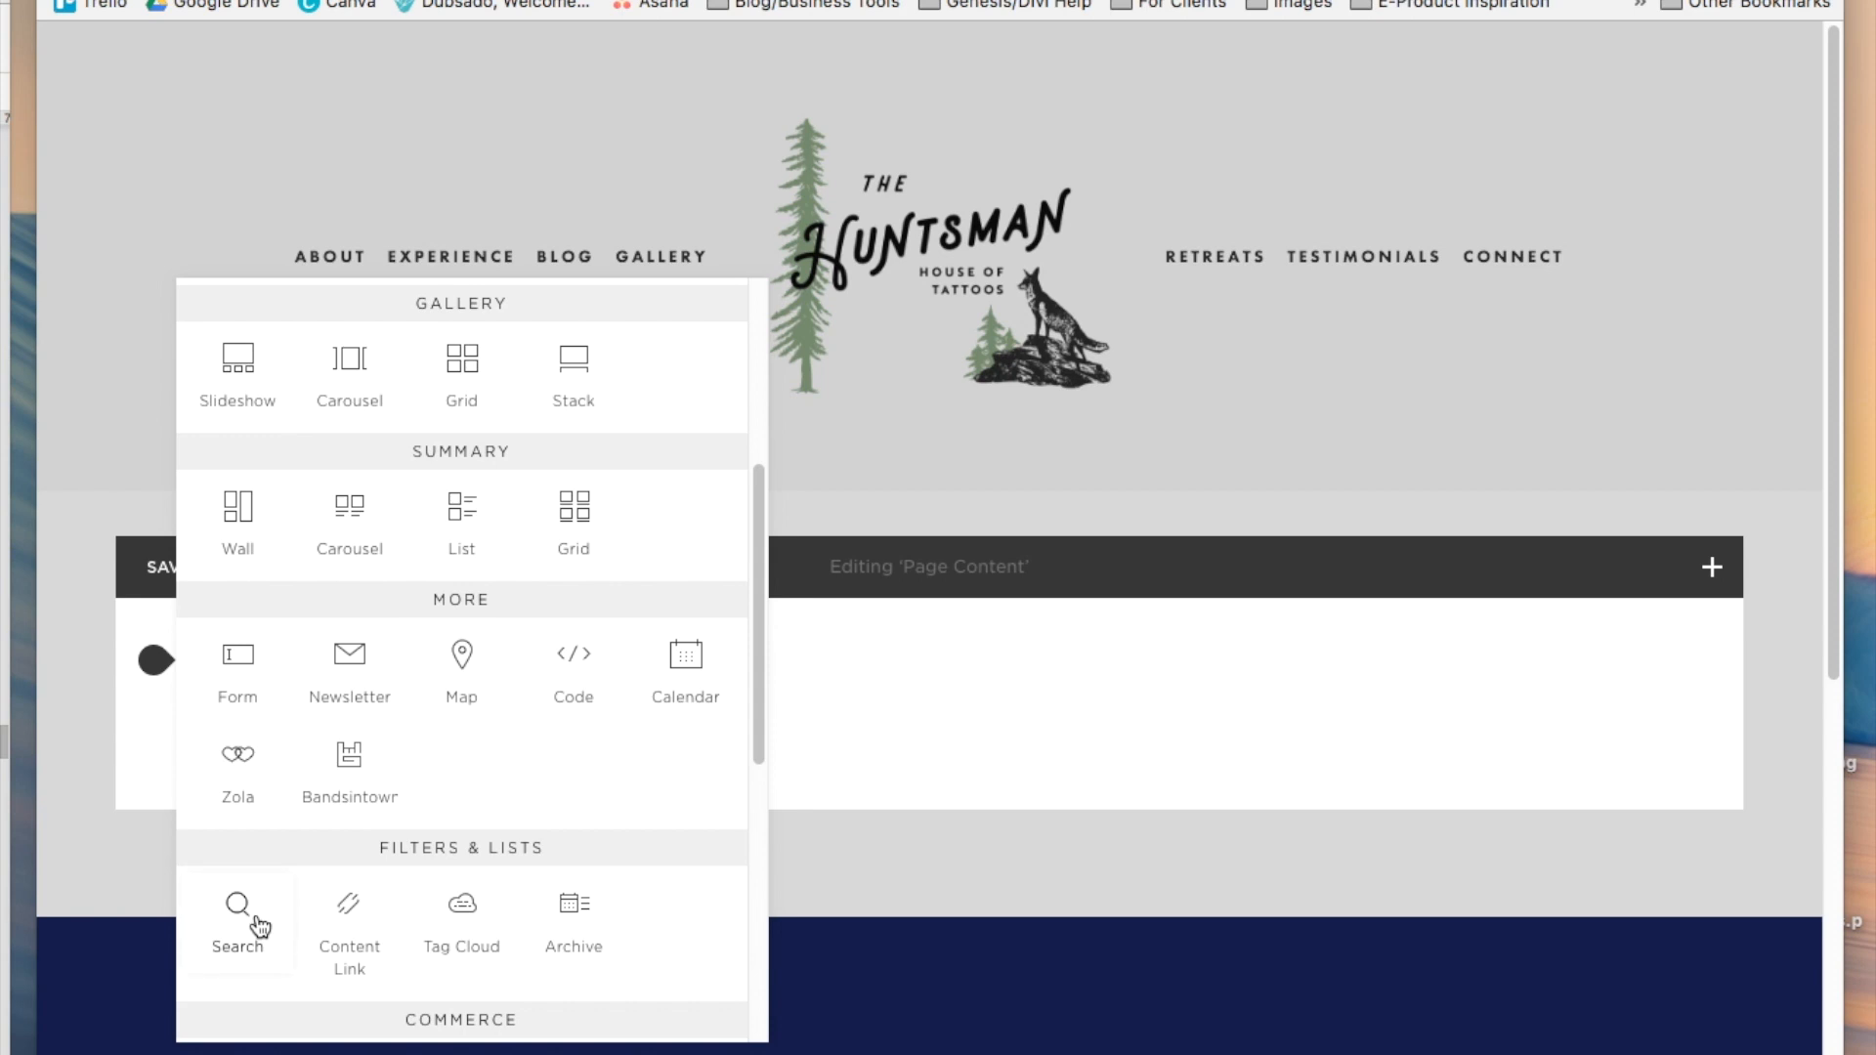
pyautogui.click(244, 923)
pyautogui.click(1098, 774)
pyautogui.moveTo(233, 774)
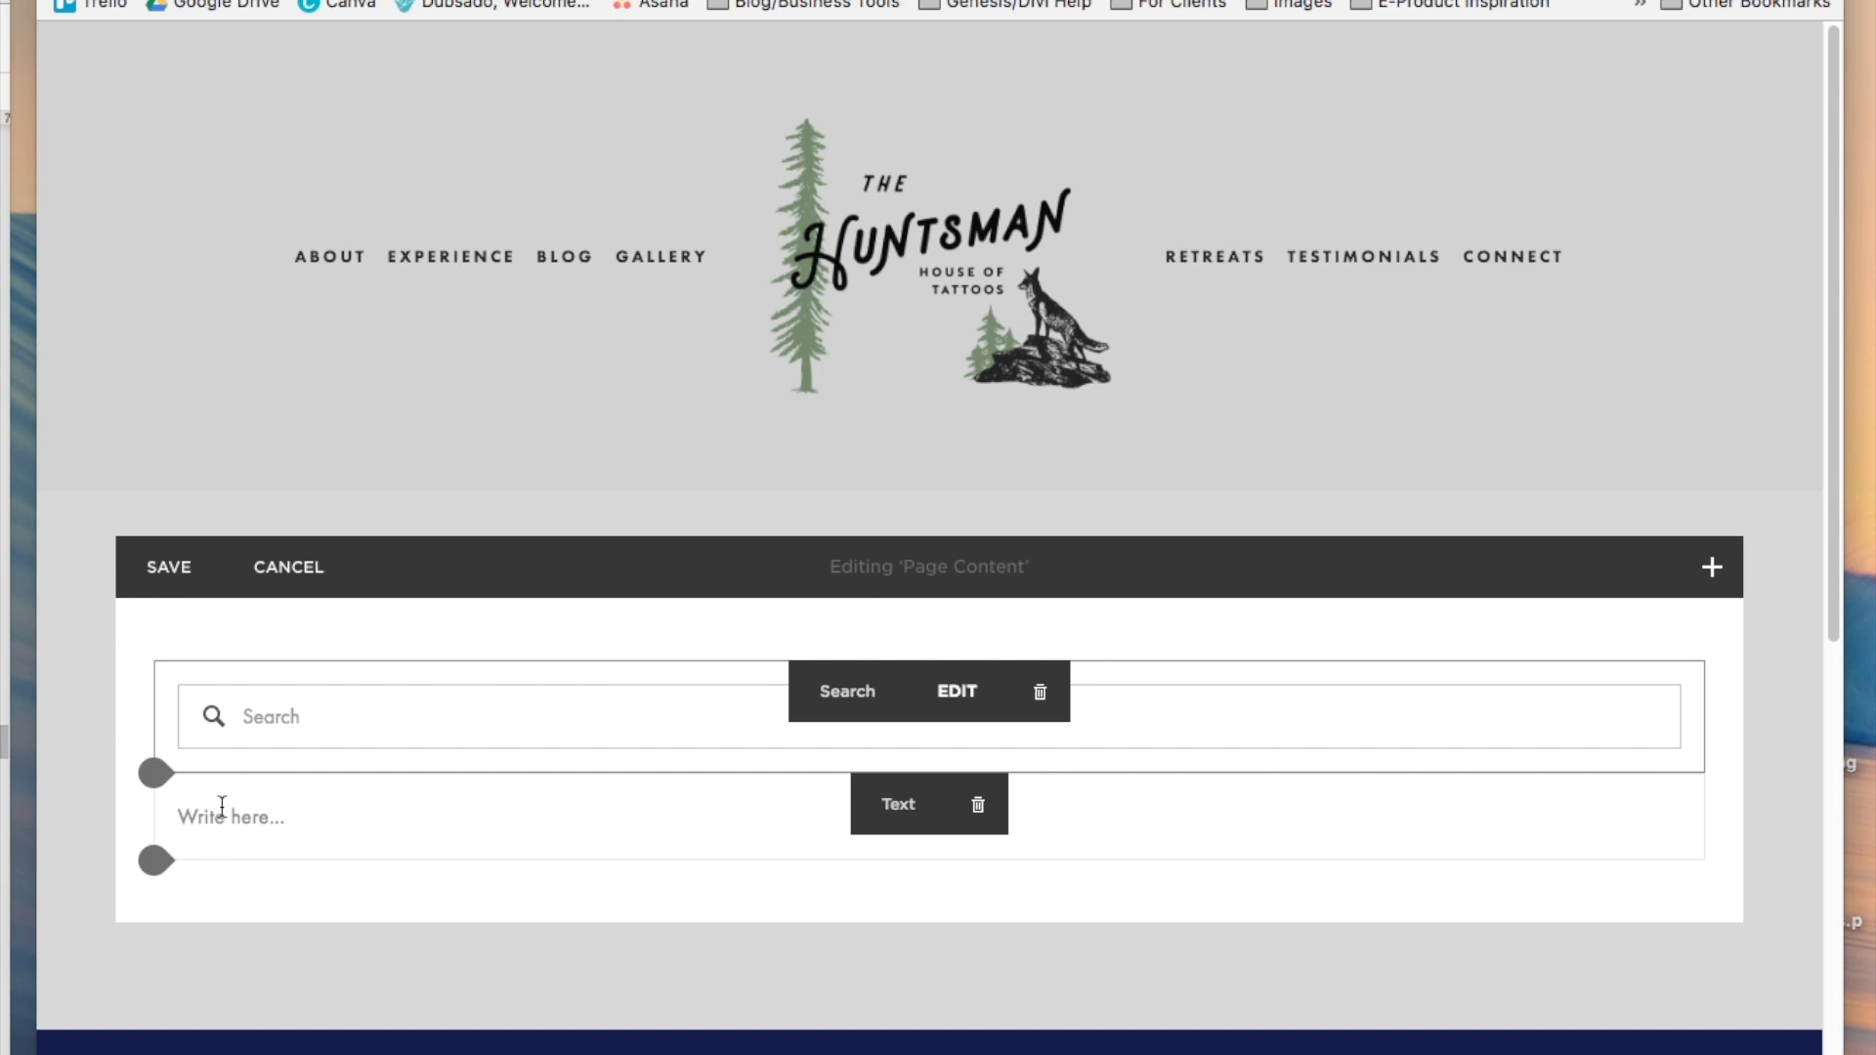
pyautogui.click(221, 808)
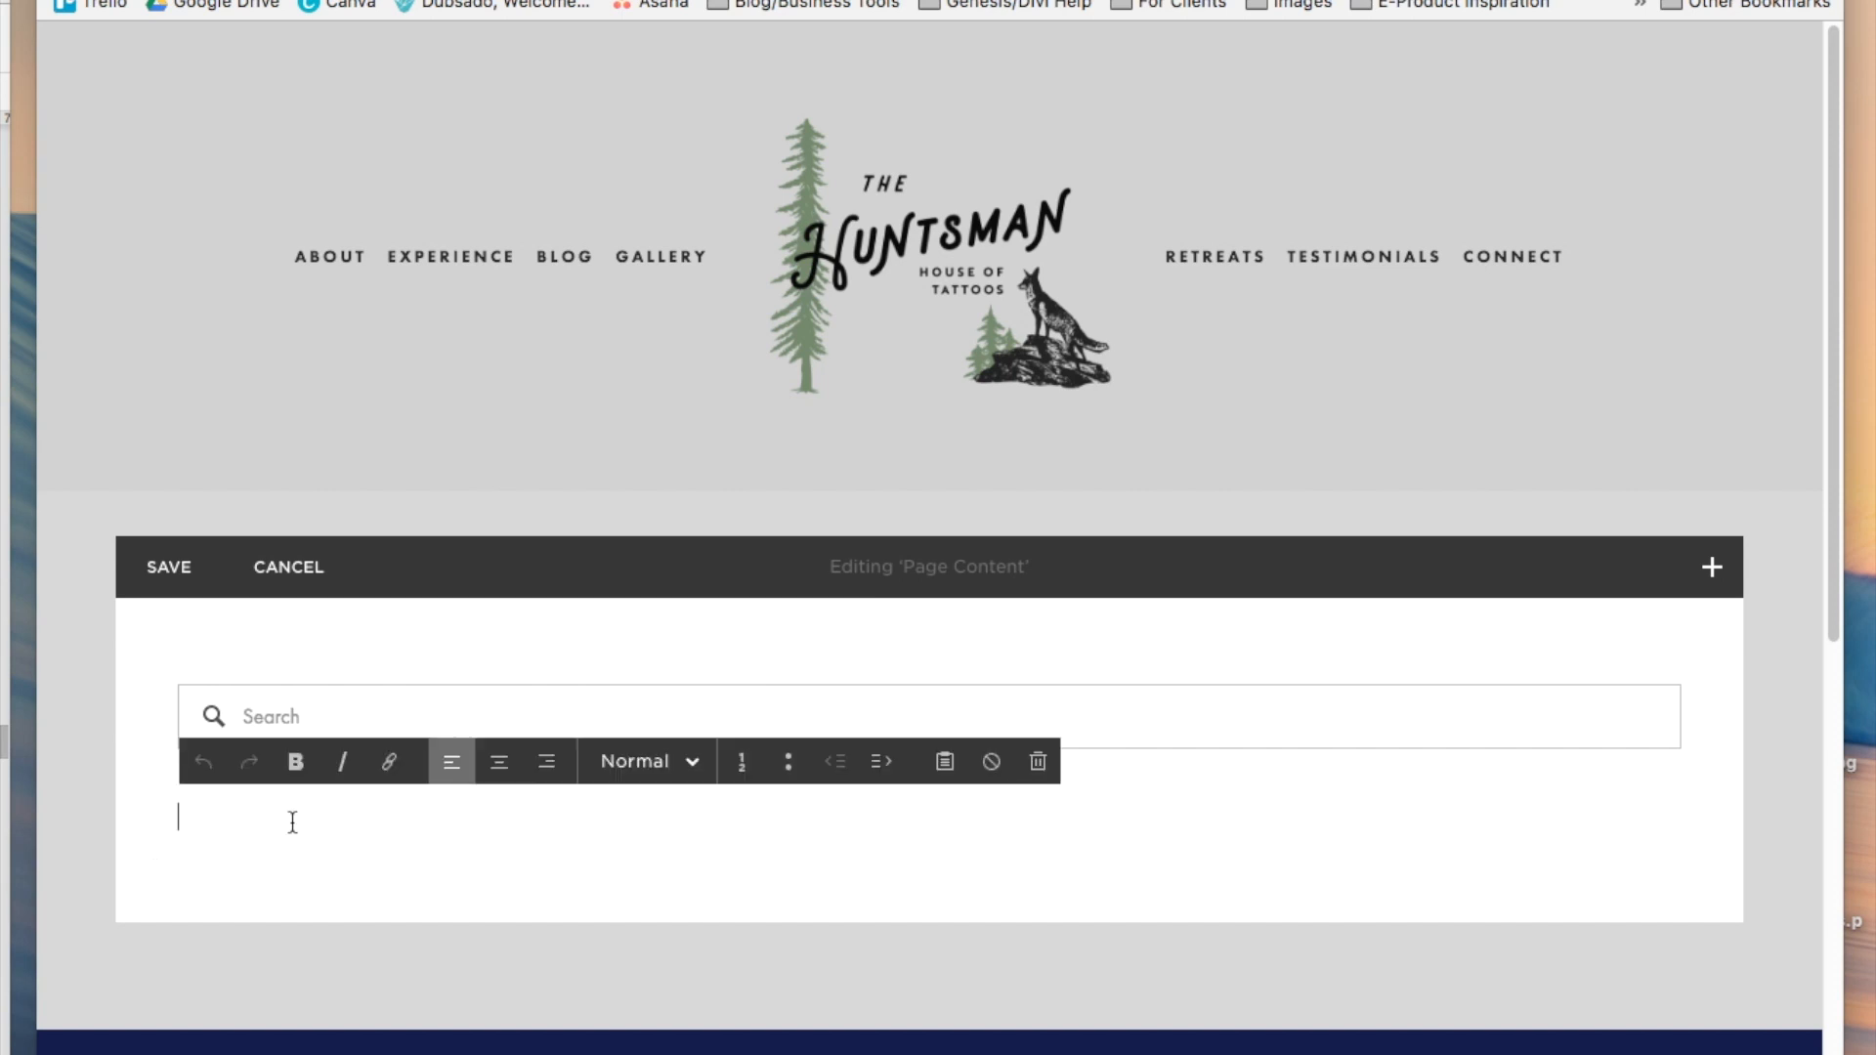
pyautogui.click(302, 662)
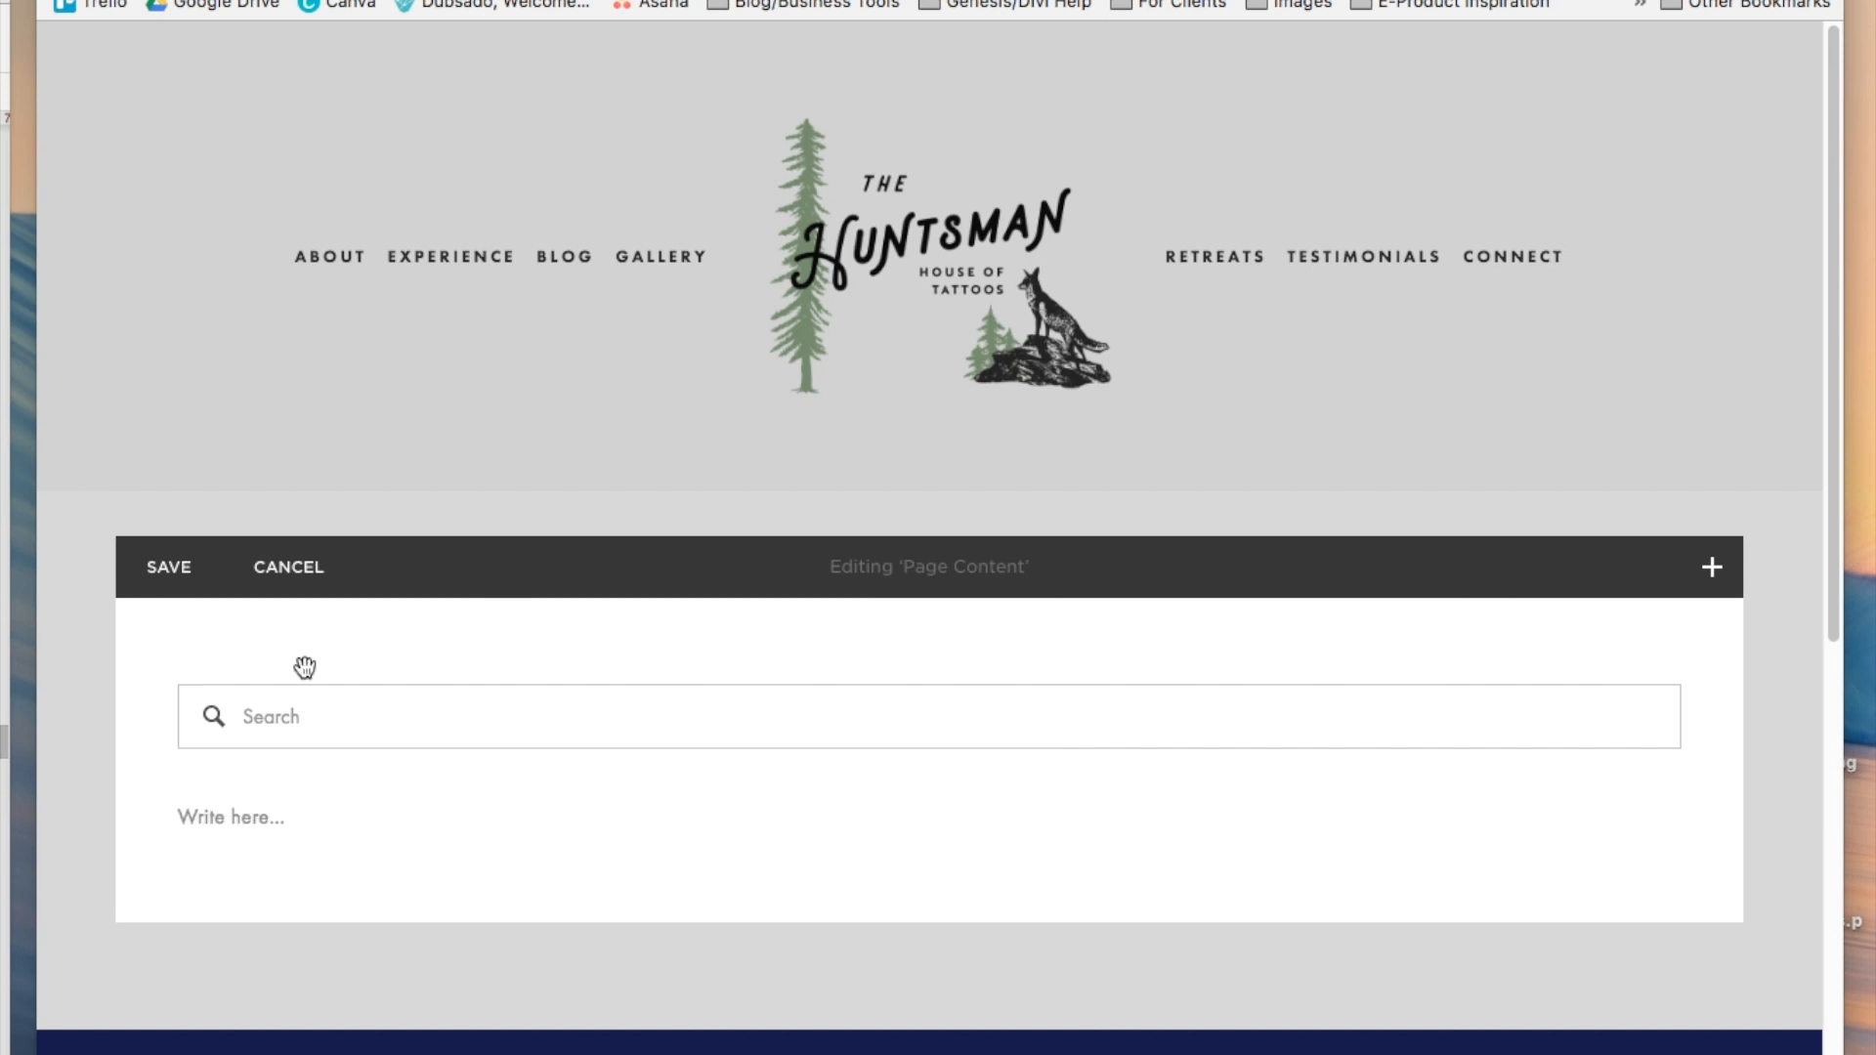
# - Add a "Go back to the homepage" button below the search field and write "Or check out our specials page!" beneath it
pyautogui.click(154, 776)
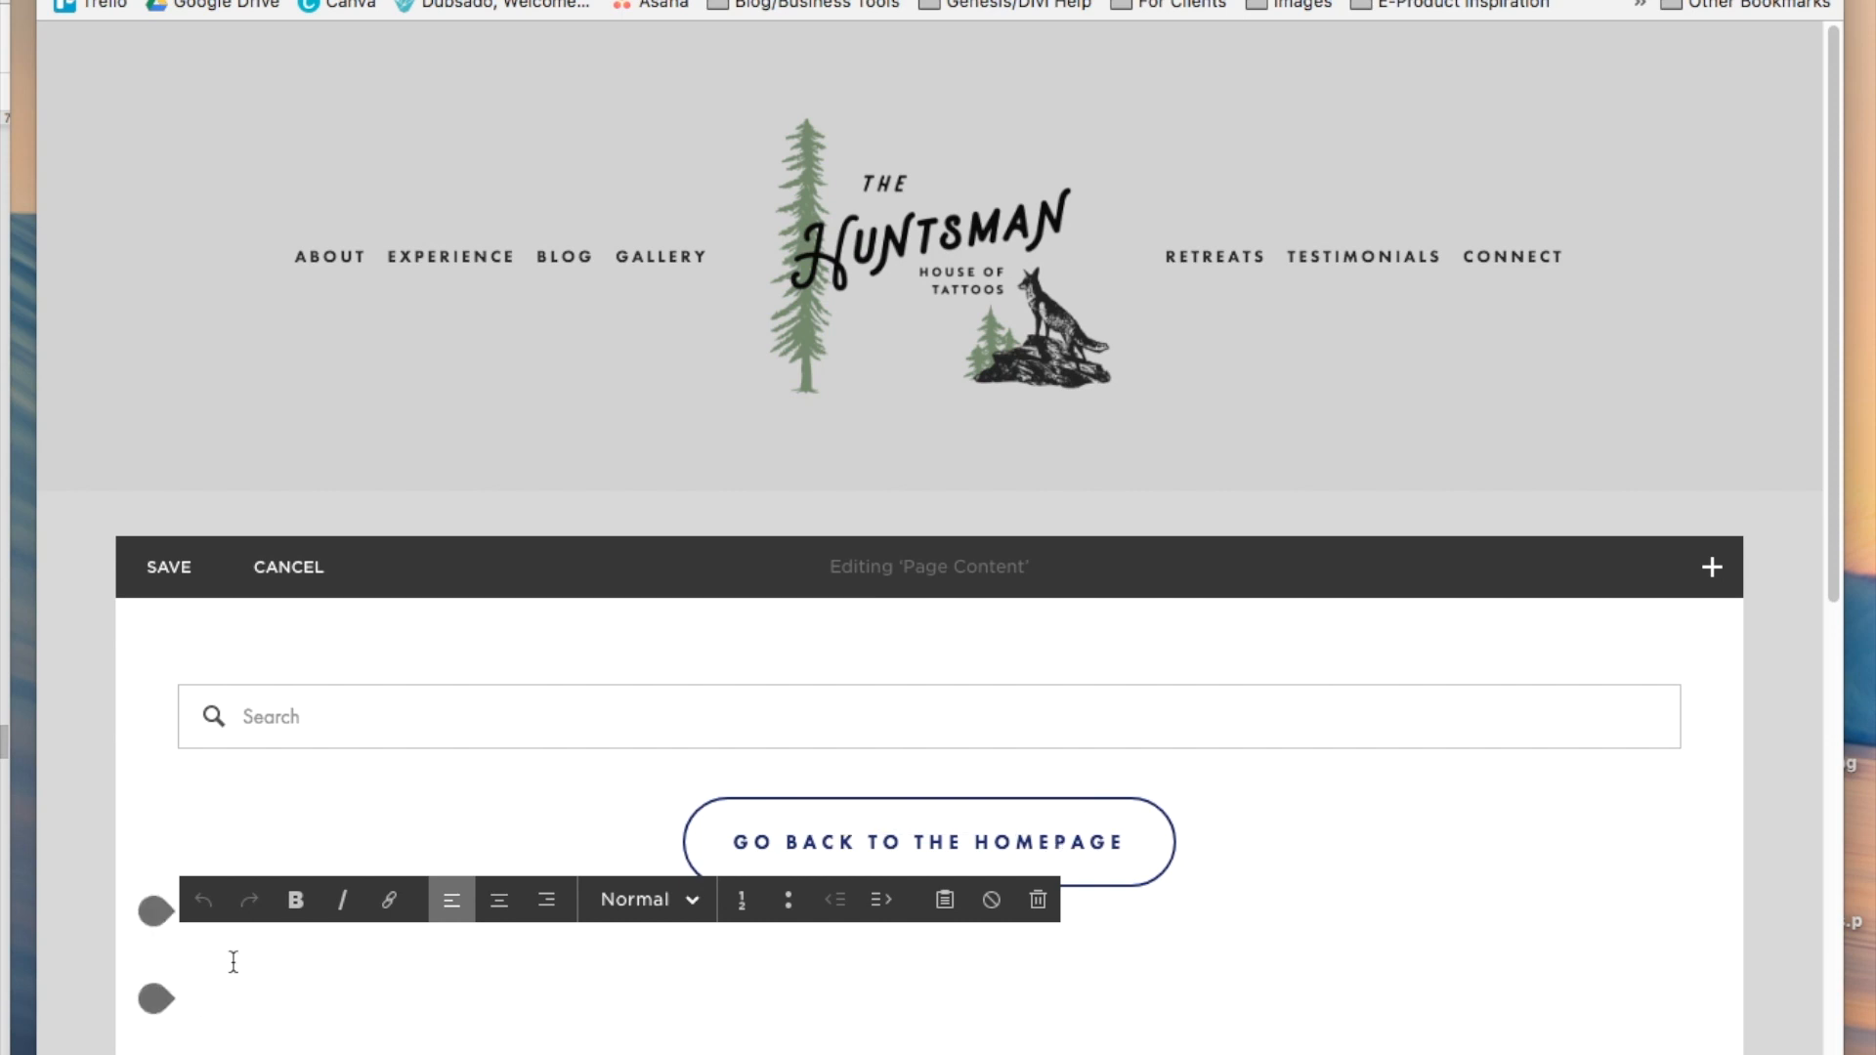
pyautogui.write('Or che')
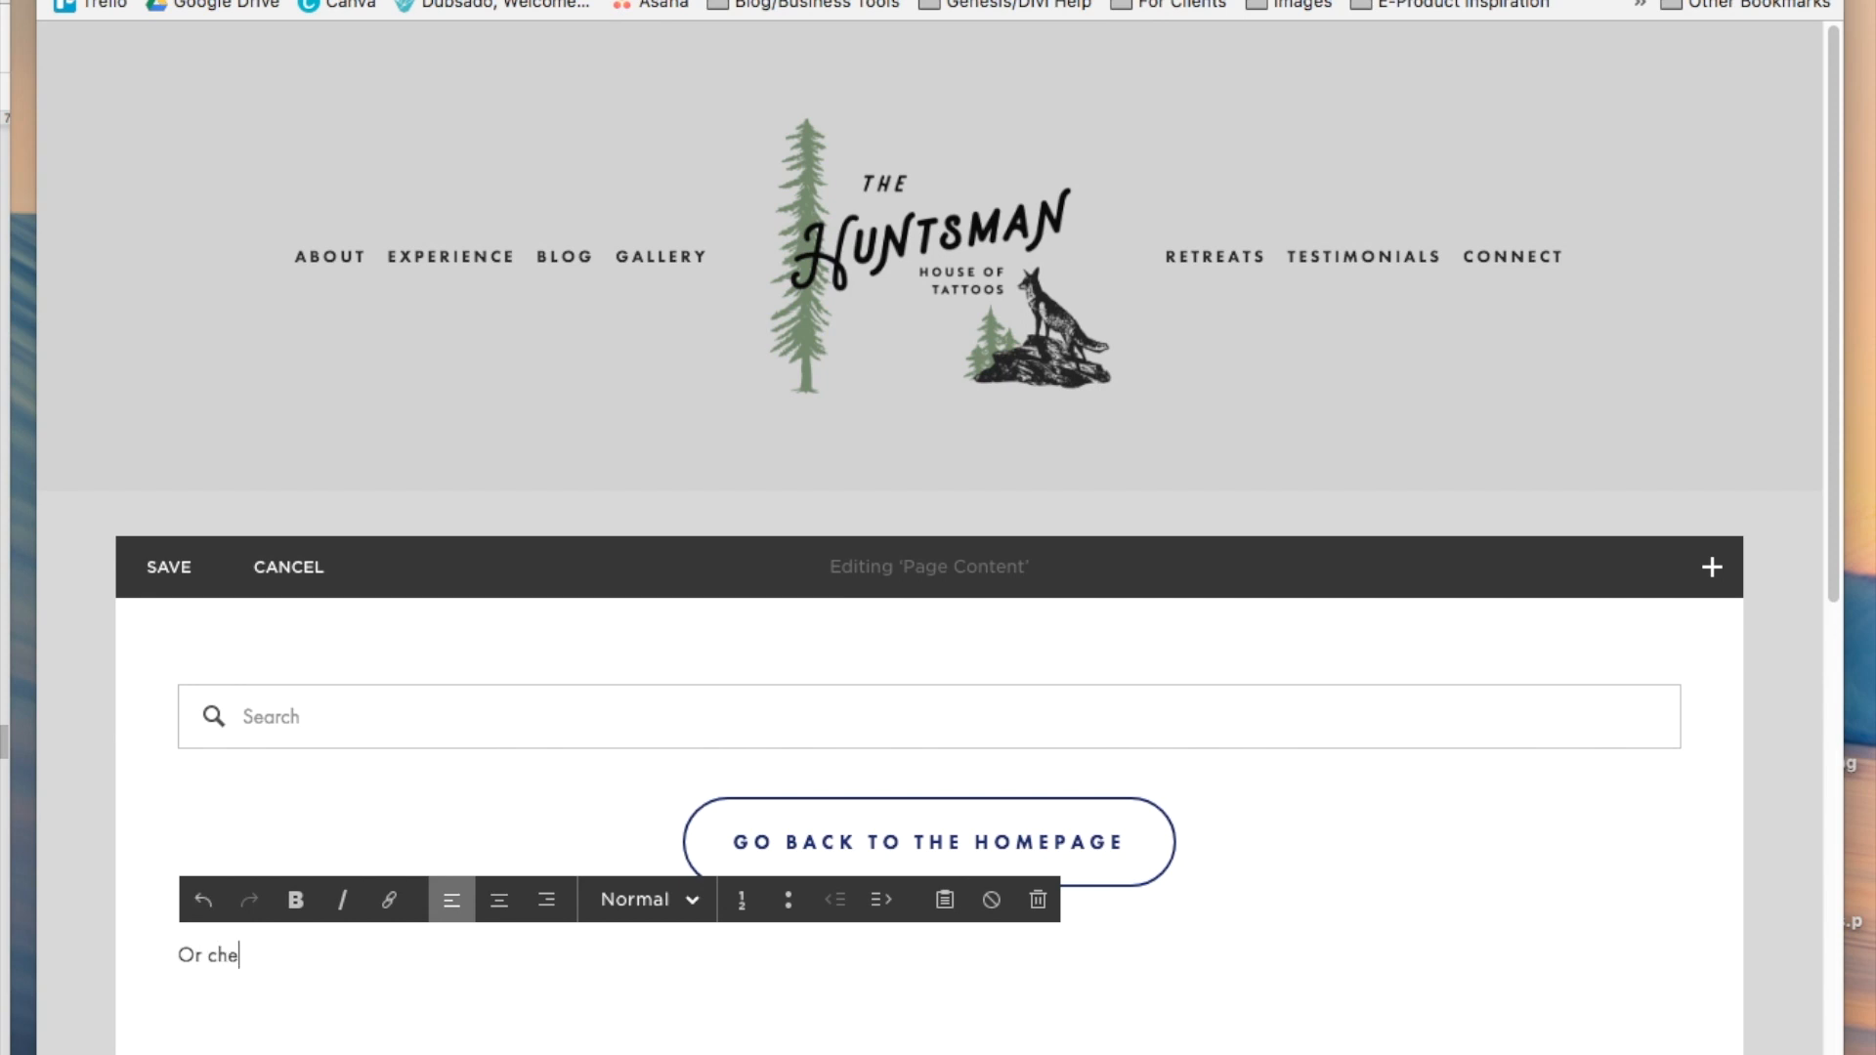
pyautogui.write('ck out our specials page!')
# - Link the whole line "Or check out our specials page!" to the Home page
pyautogui.tripleClick(479, 953)
pyautogui.click(388, 899)
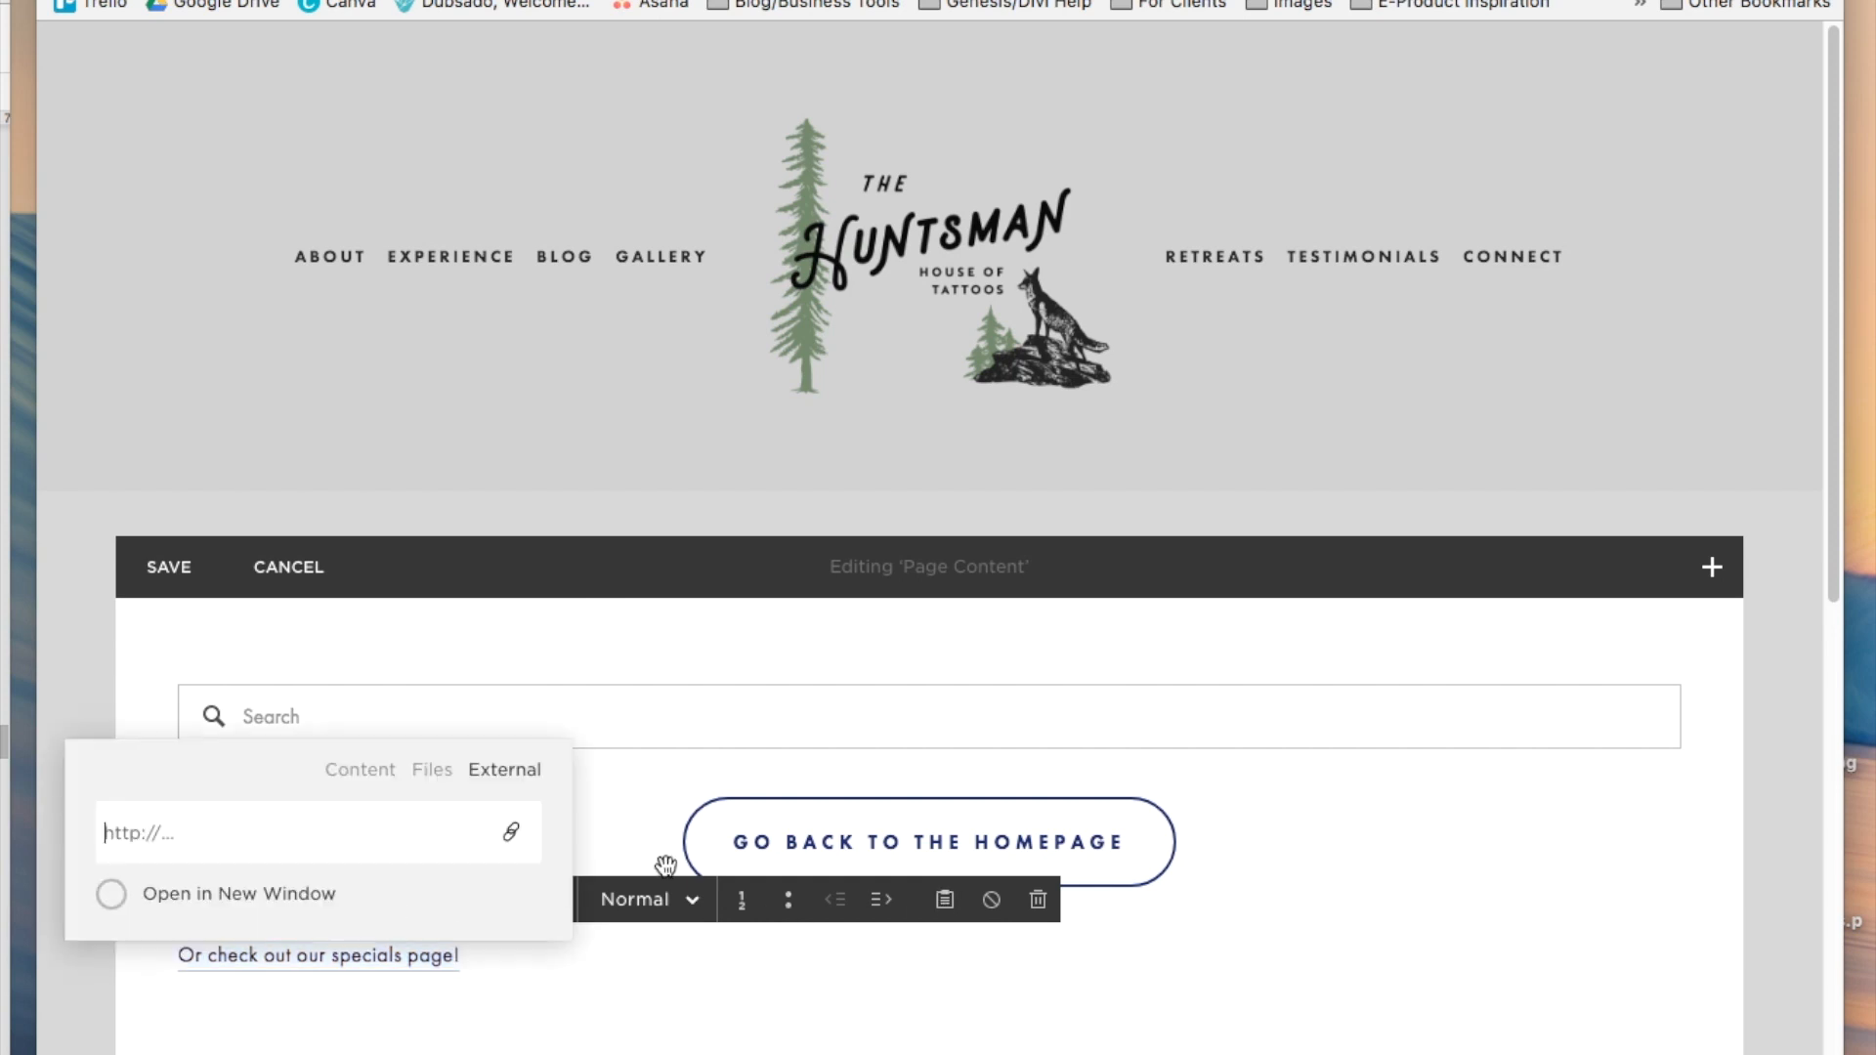
pyautogui.click(370, 768)
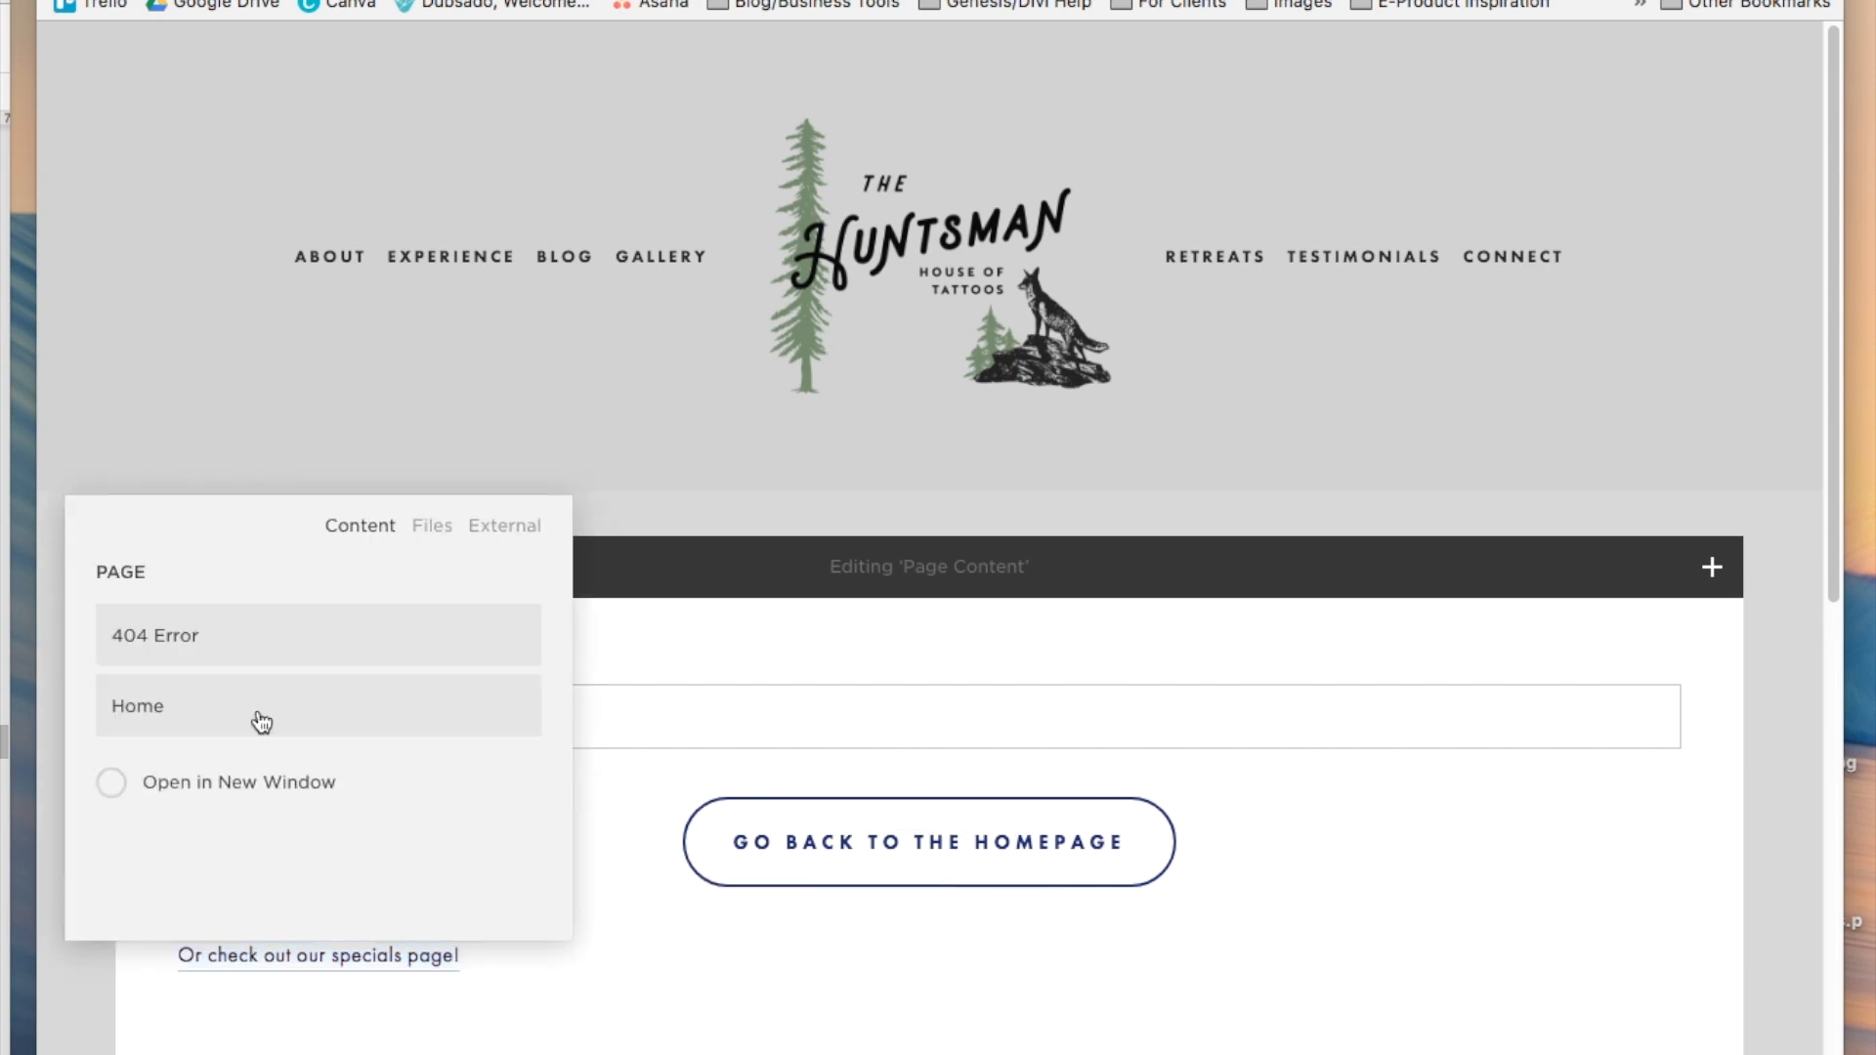
pyautogui.click(212, 713)
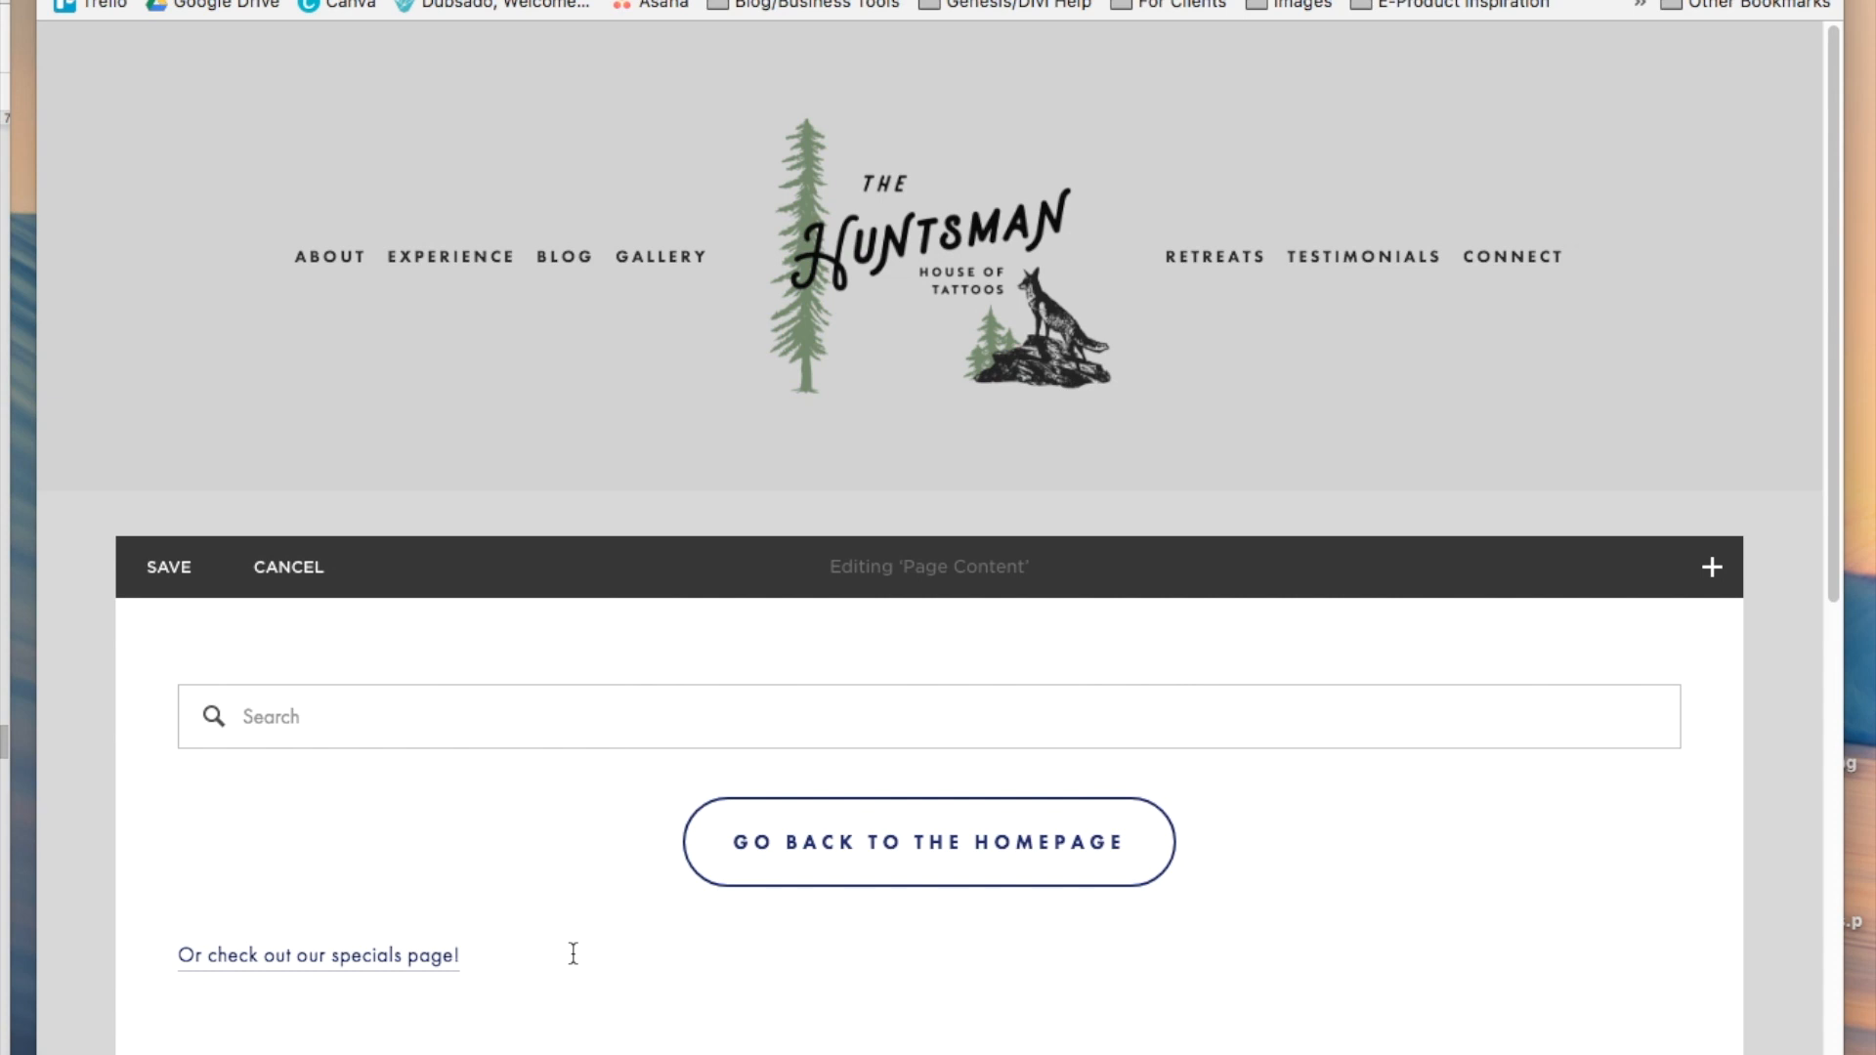
# - Add a Social Links block below the specials line, keeping its default alignment, size, style and color
pyautogui.scroll(-2, 574, 955)
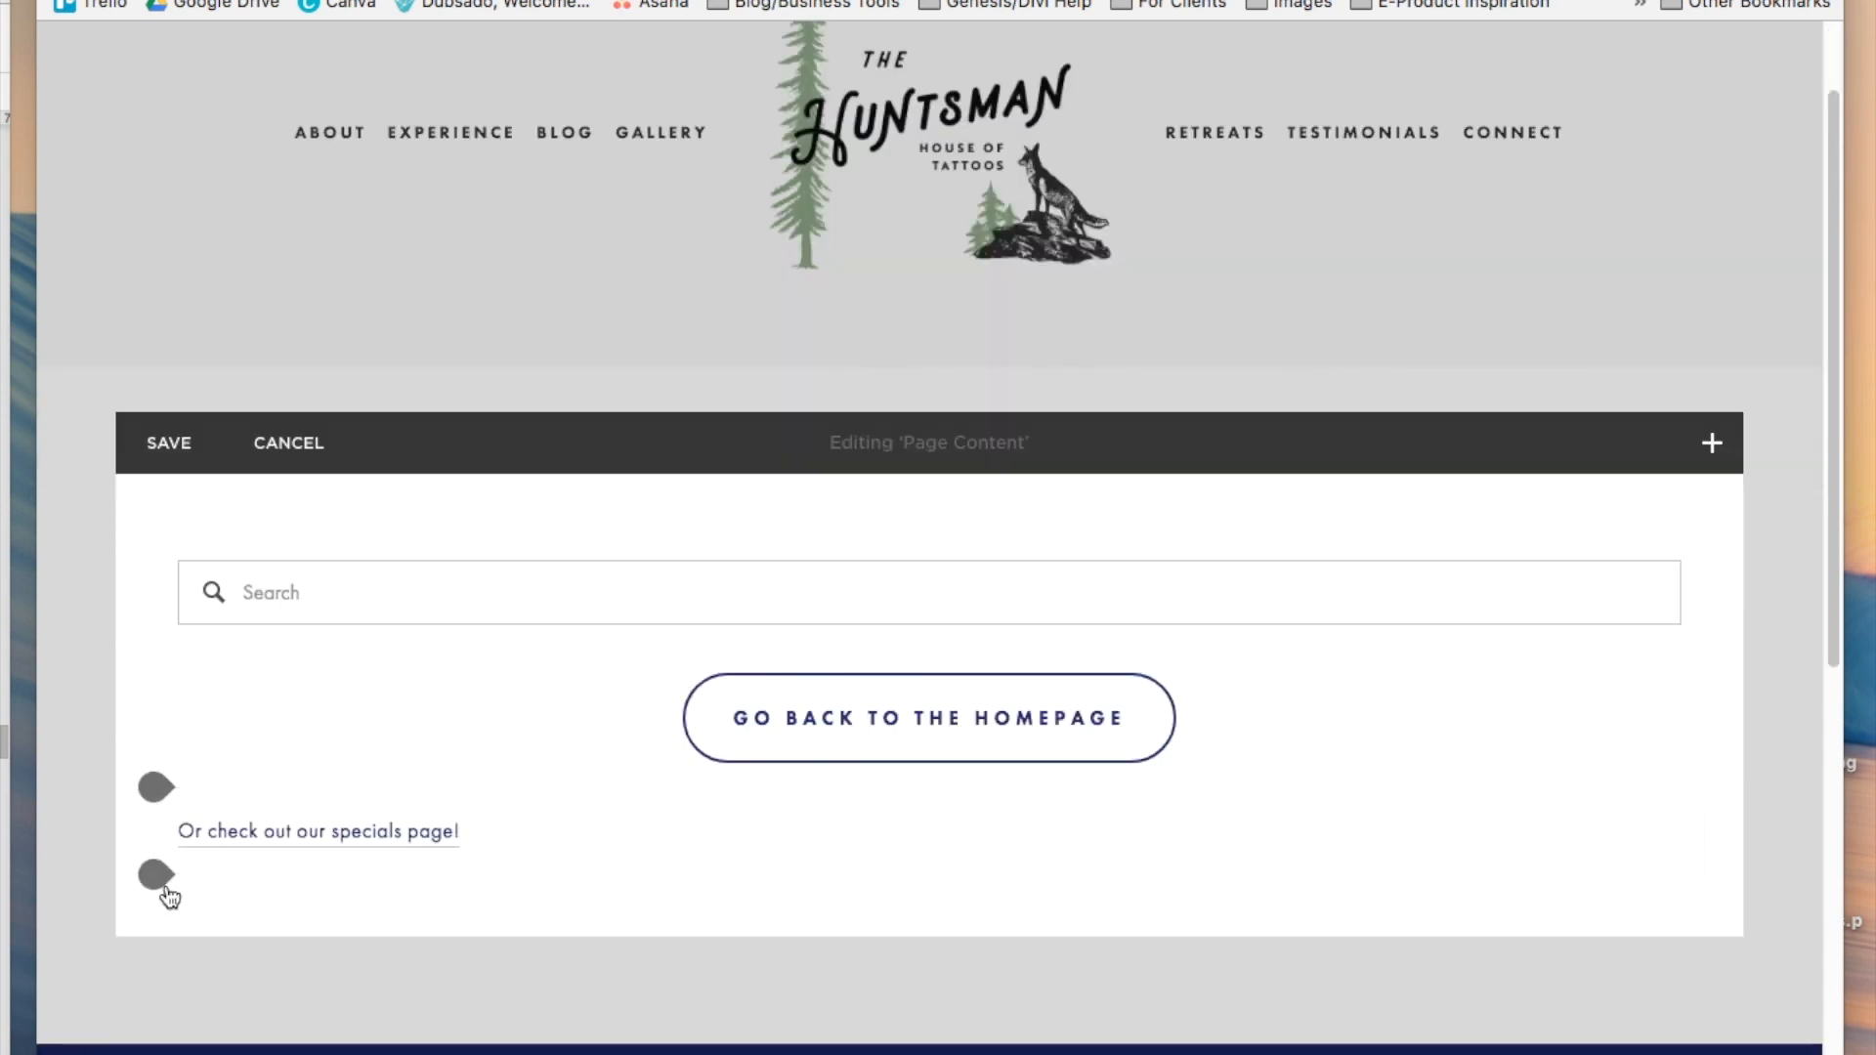
pyautogui.click(154, 877)
pyautogui.scroll(-15, 534, 933)
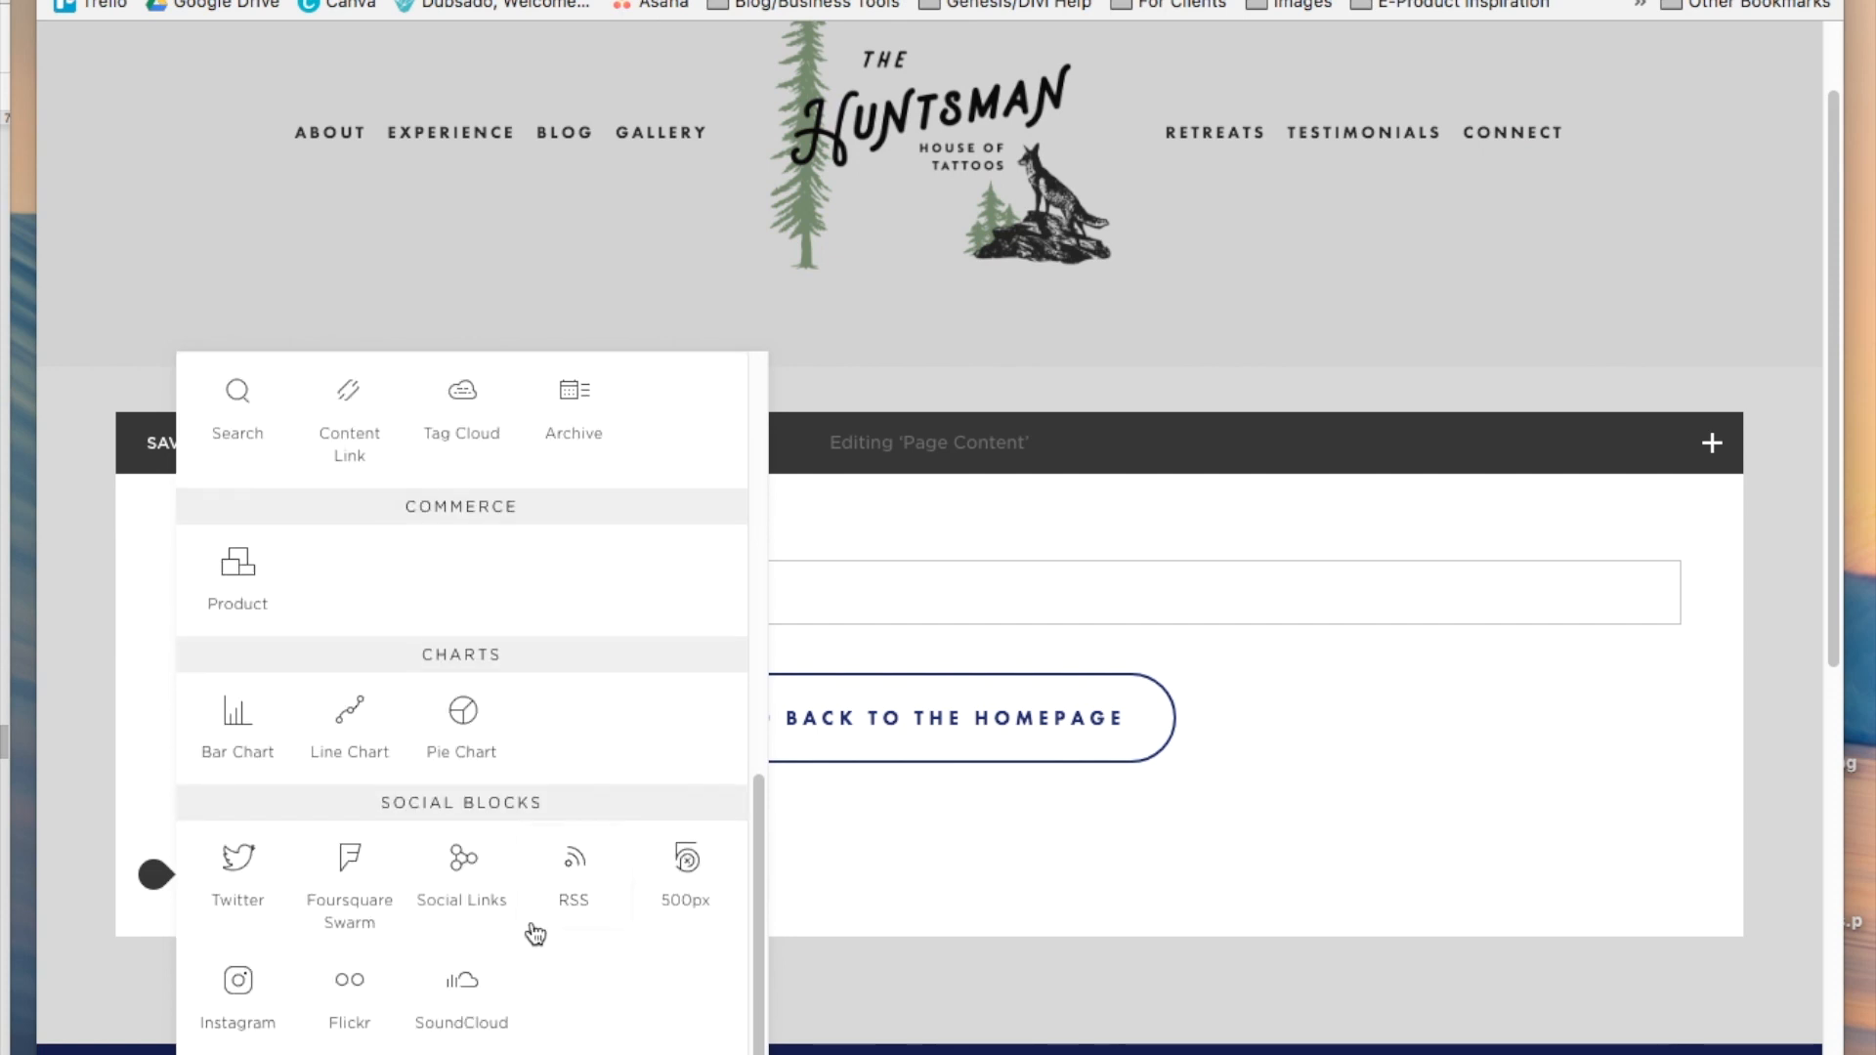
pyautogui.click(489, 859)
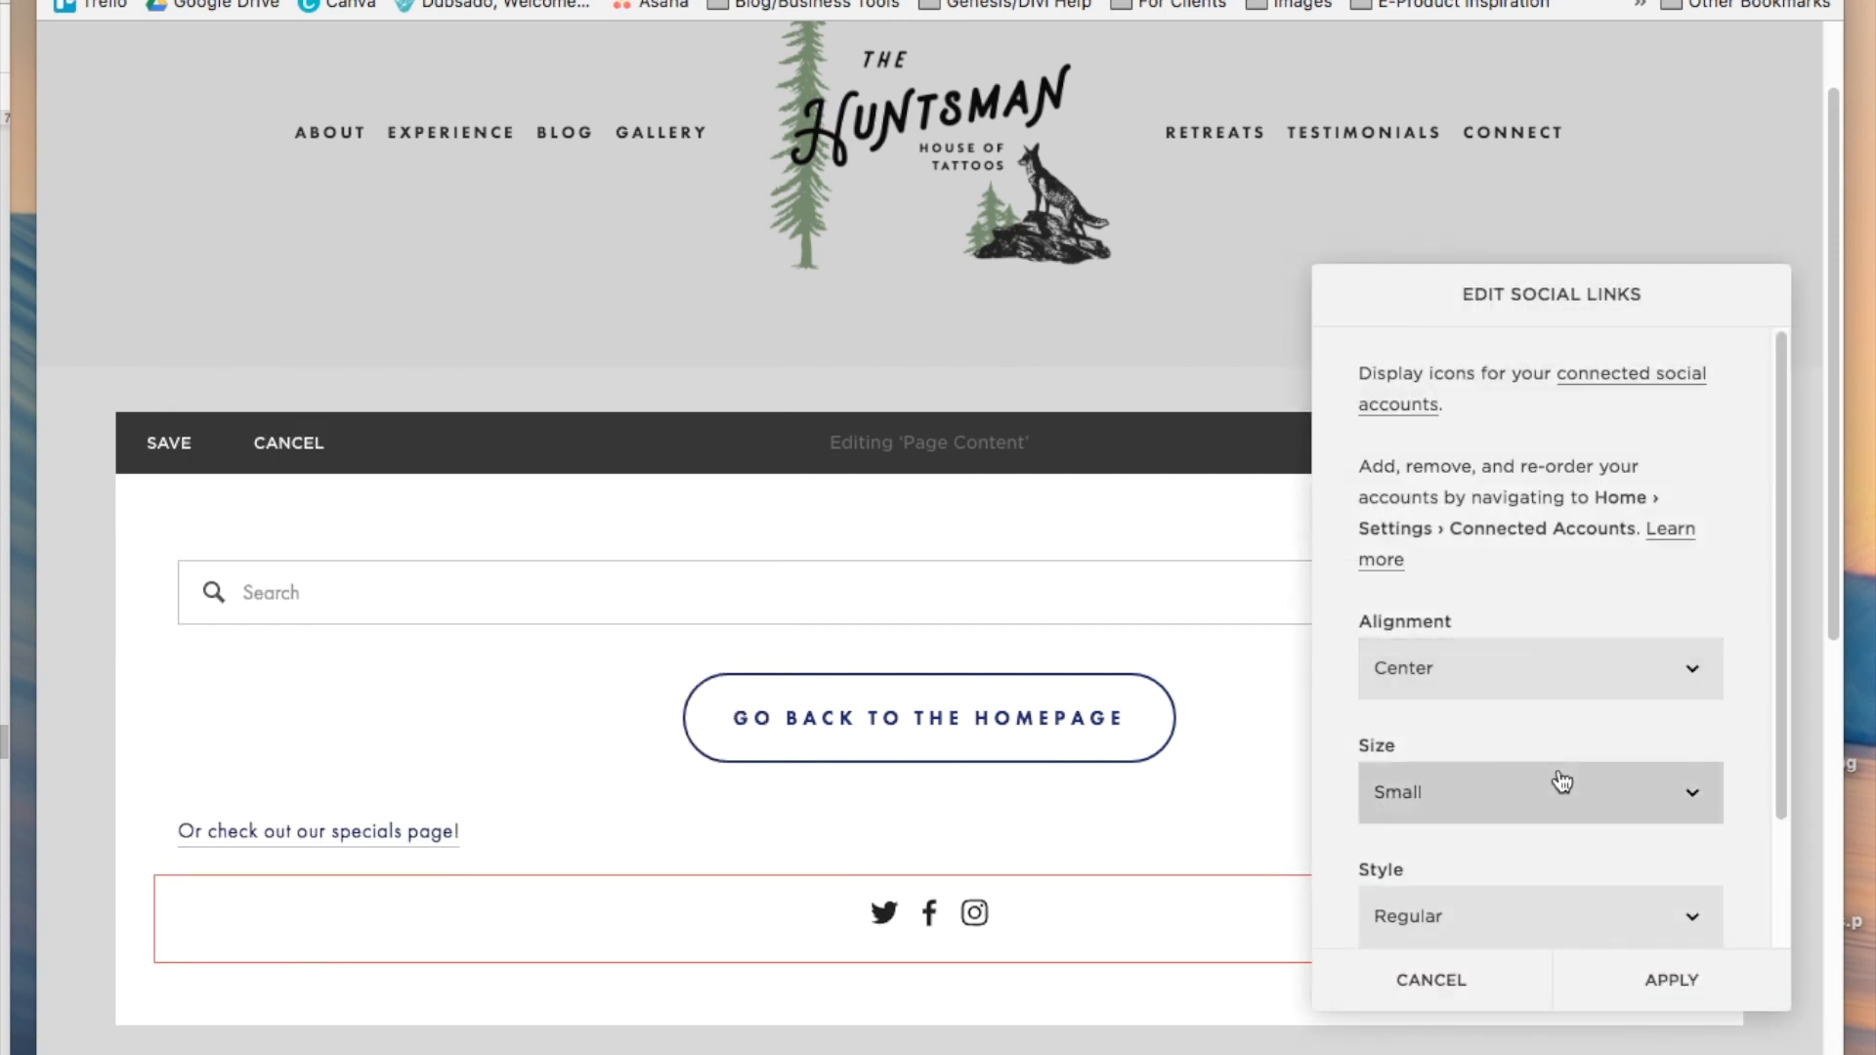
pyautogui.scroll(-3, 1554, 779)
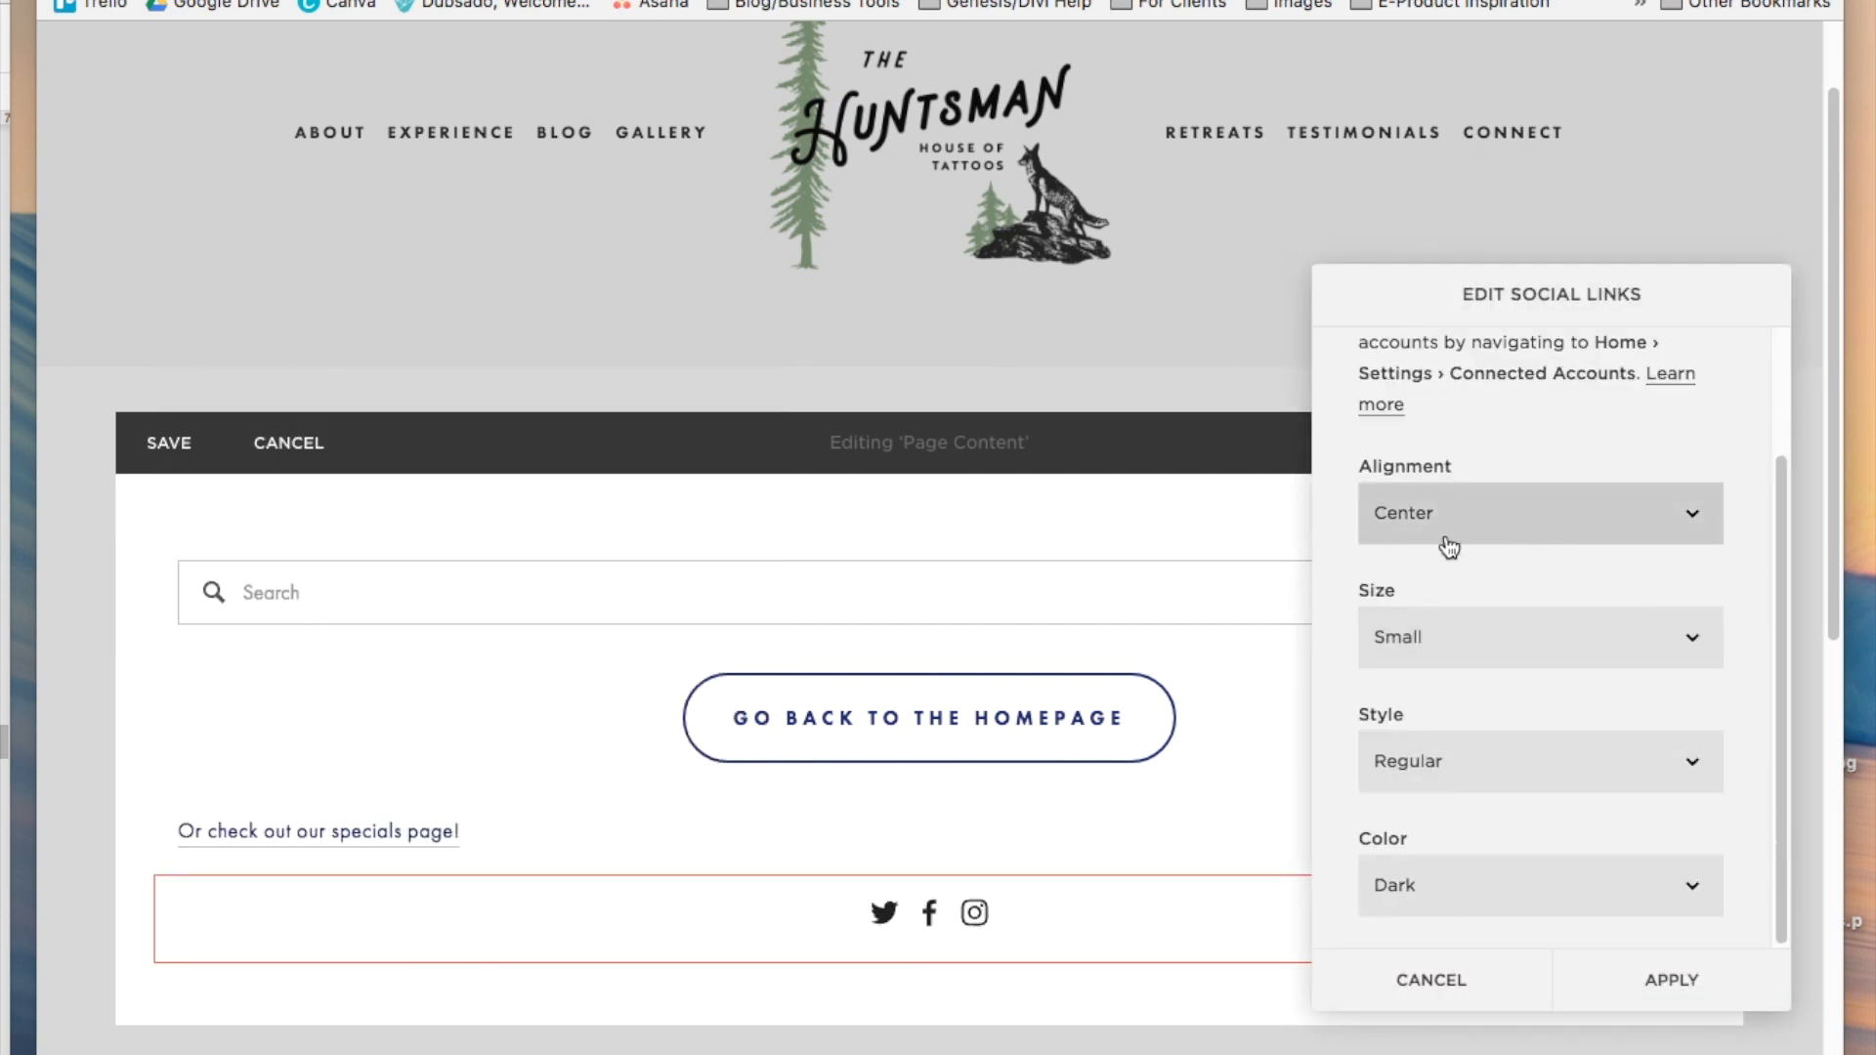
pyautogui.scroll(3, 1577, 715)
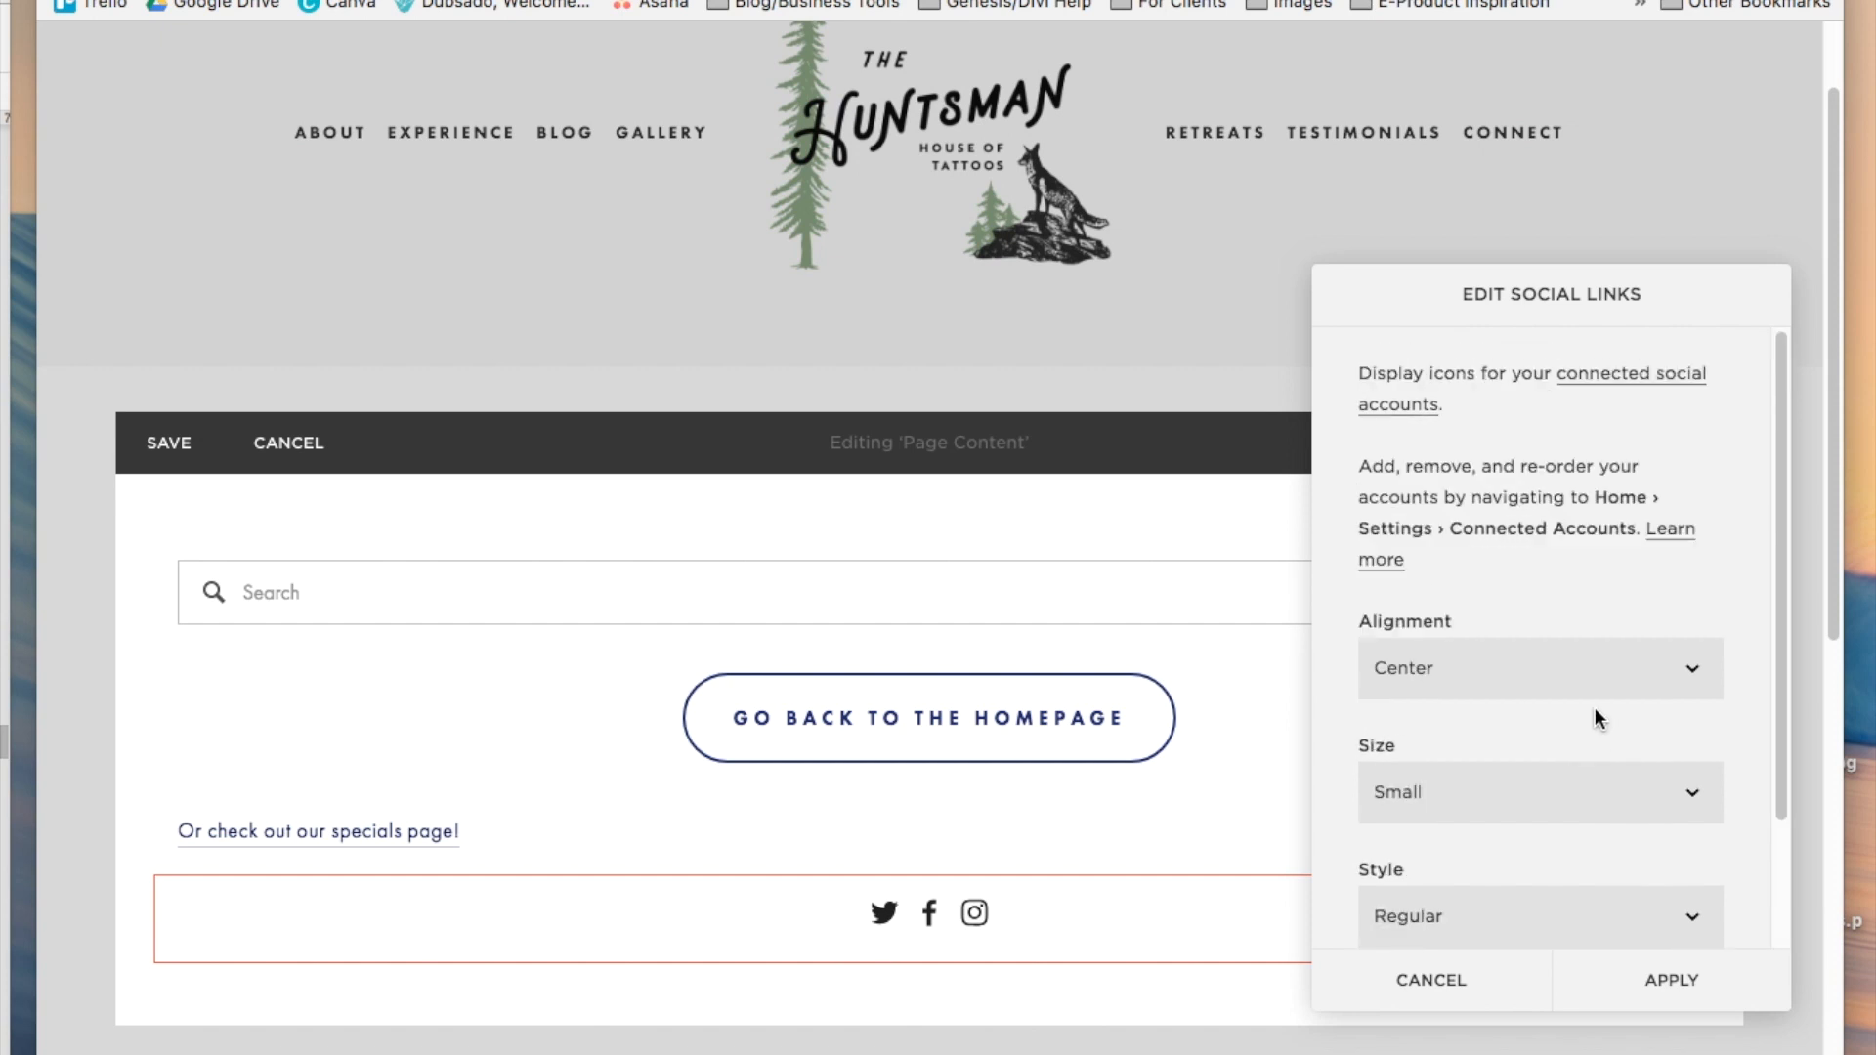
pyautogui.click(1673, 984)
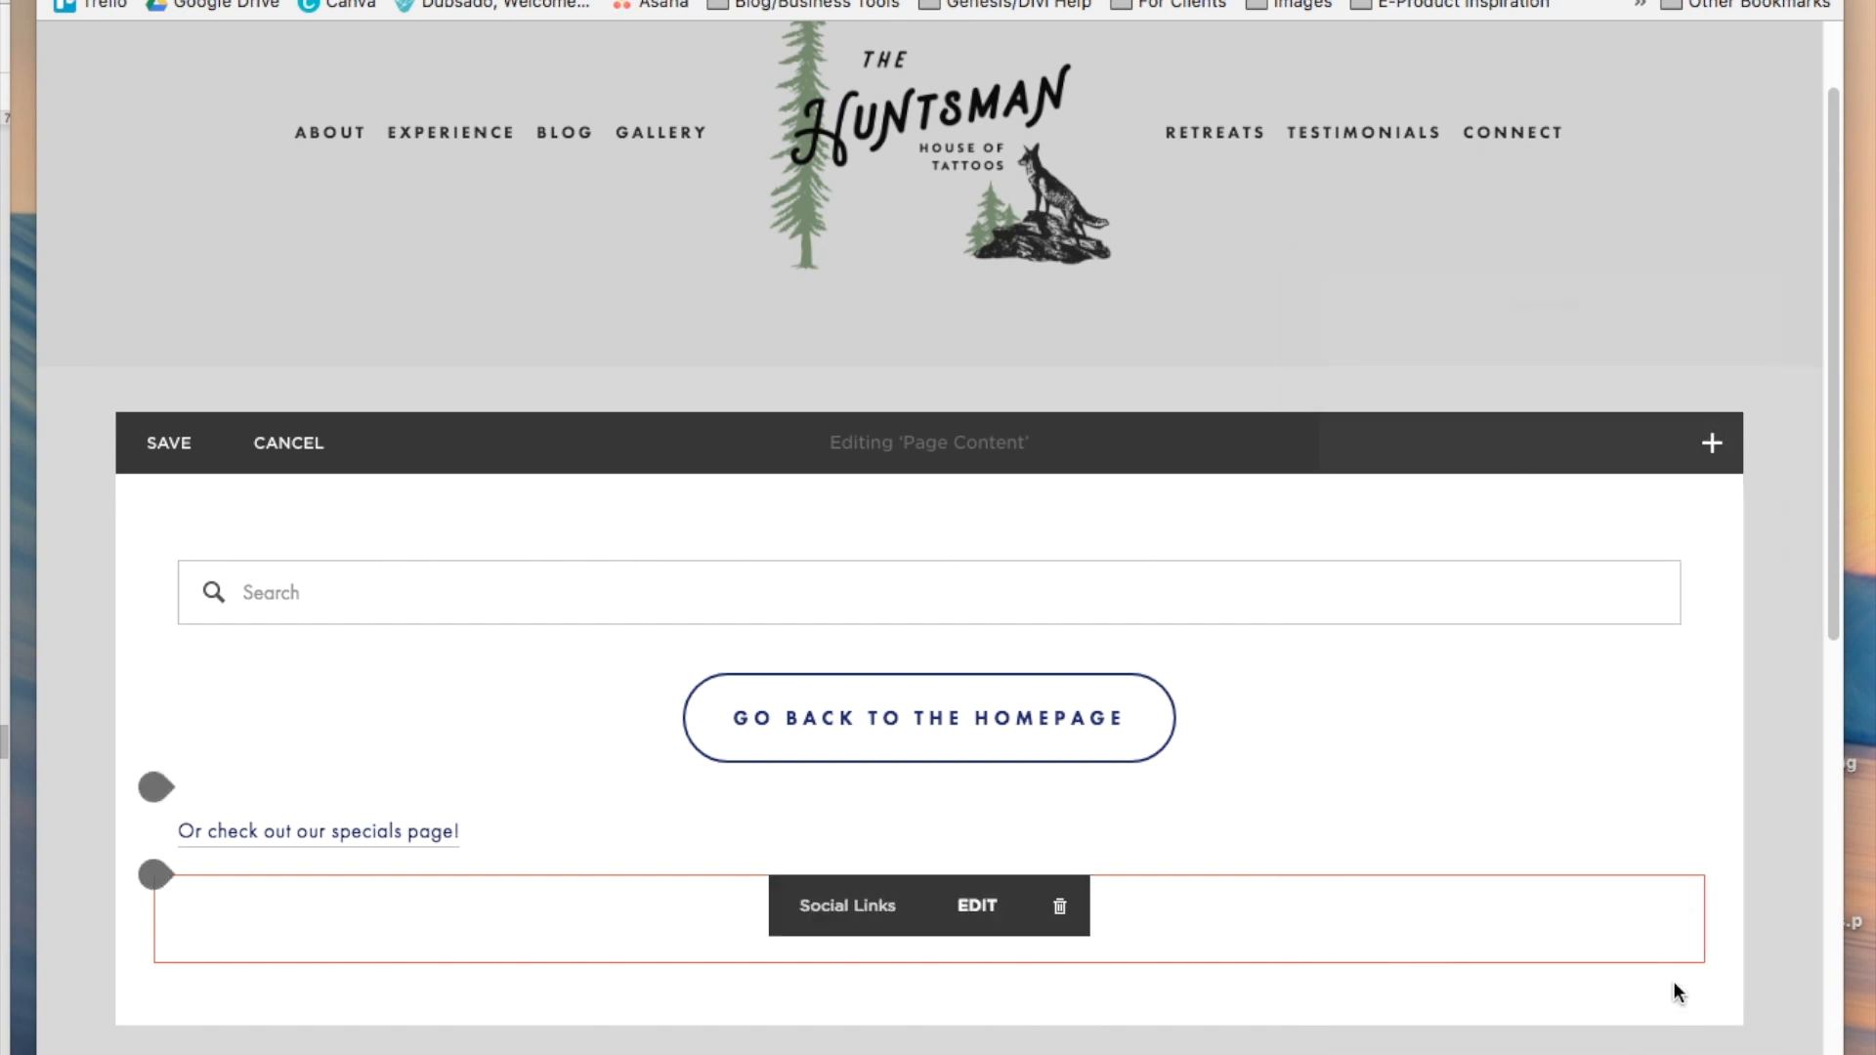
# - Add a text block below the social icons reading "If you have any questions or still can't find what you're looking for, contact me!"
pyautogui.click(489, 956)
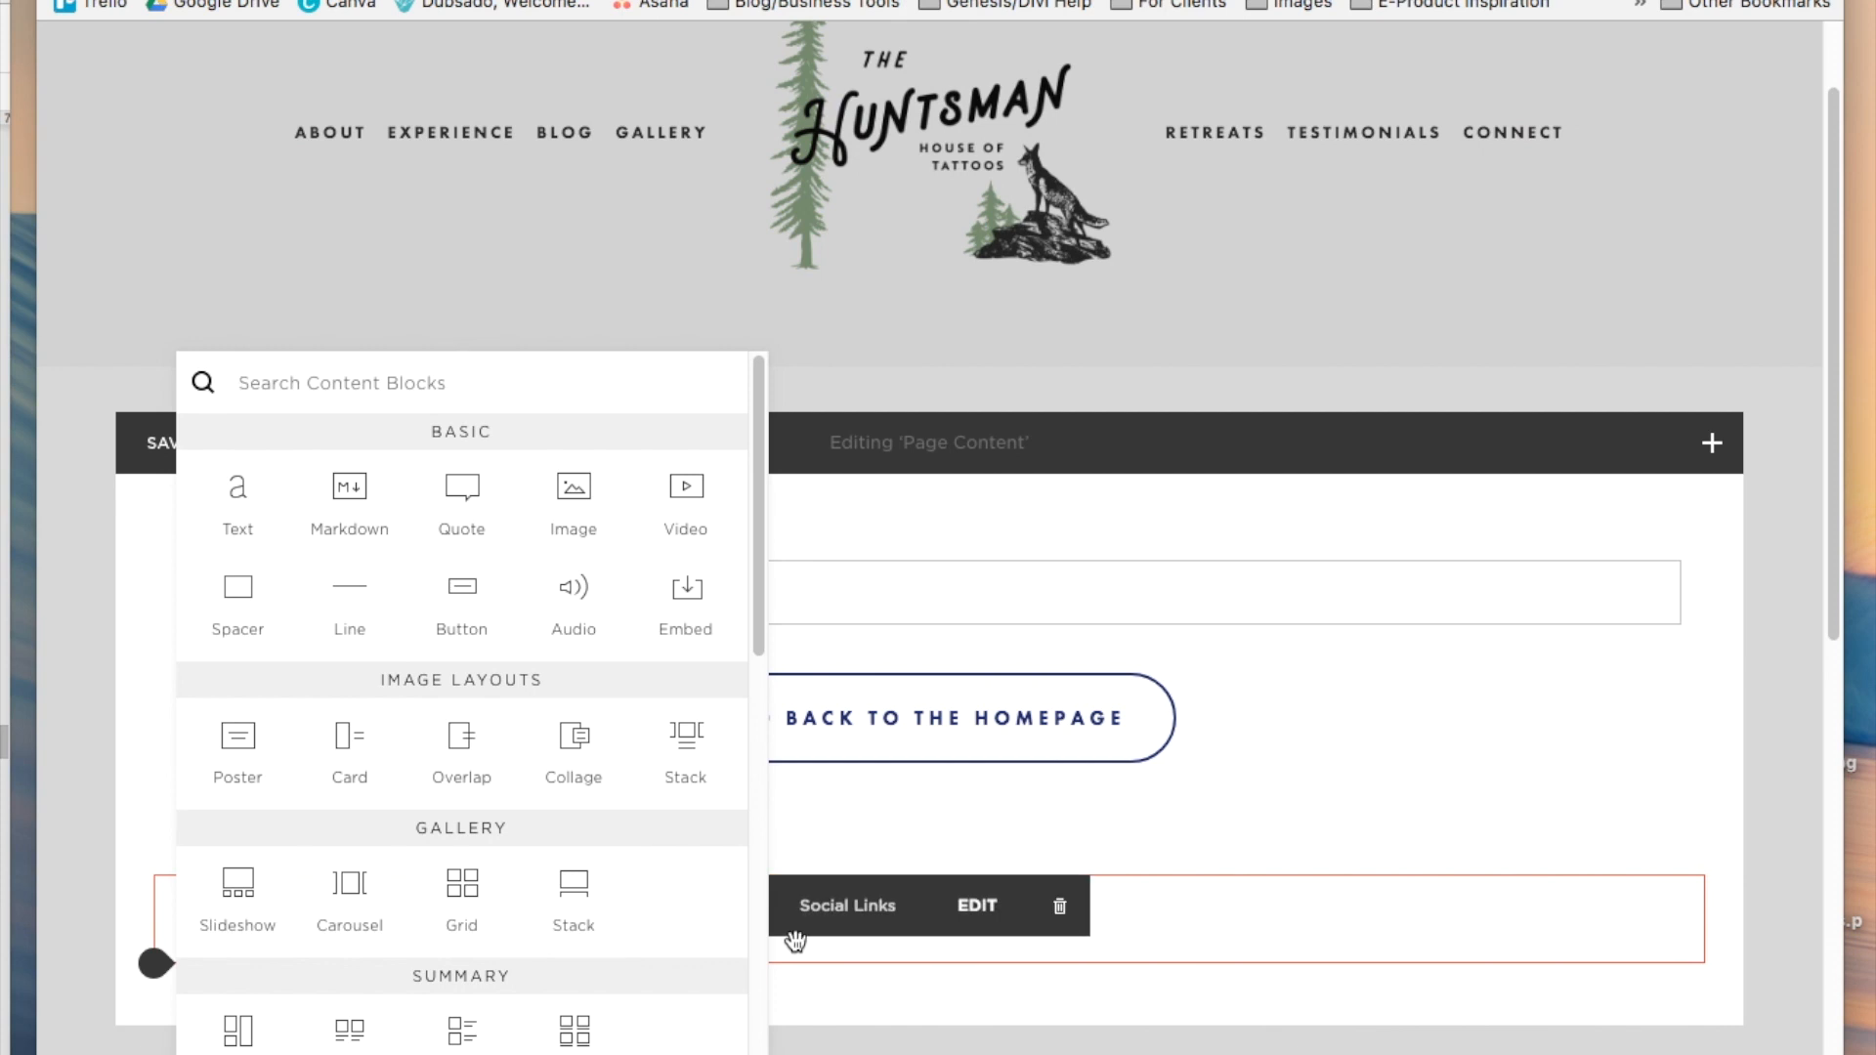
pyautogui.click(244, 520)
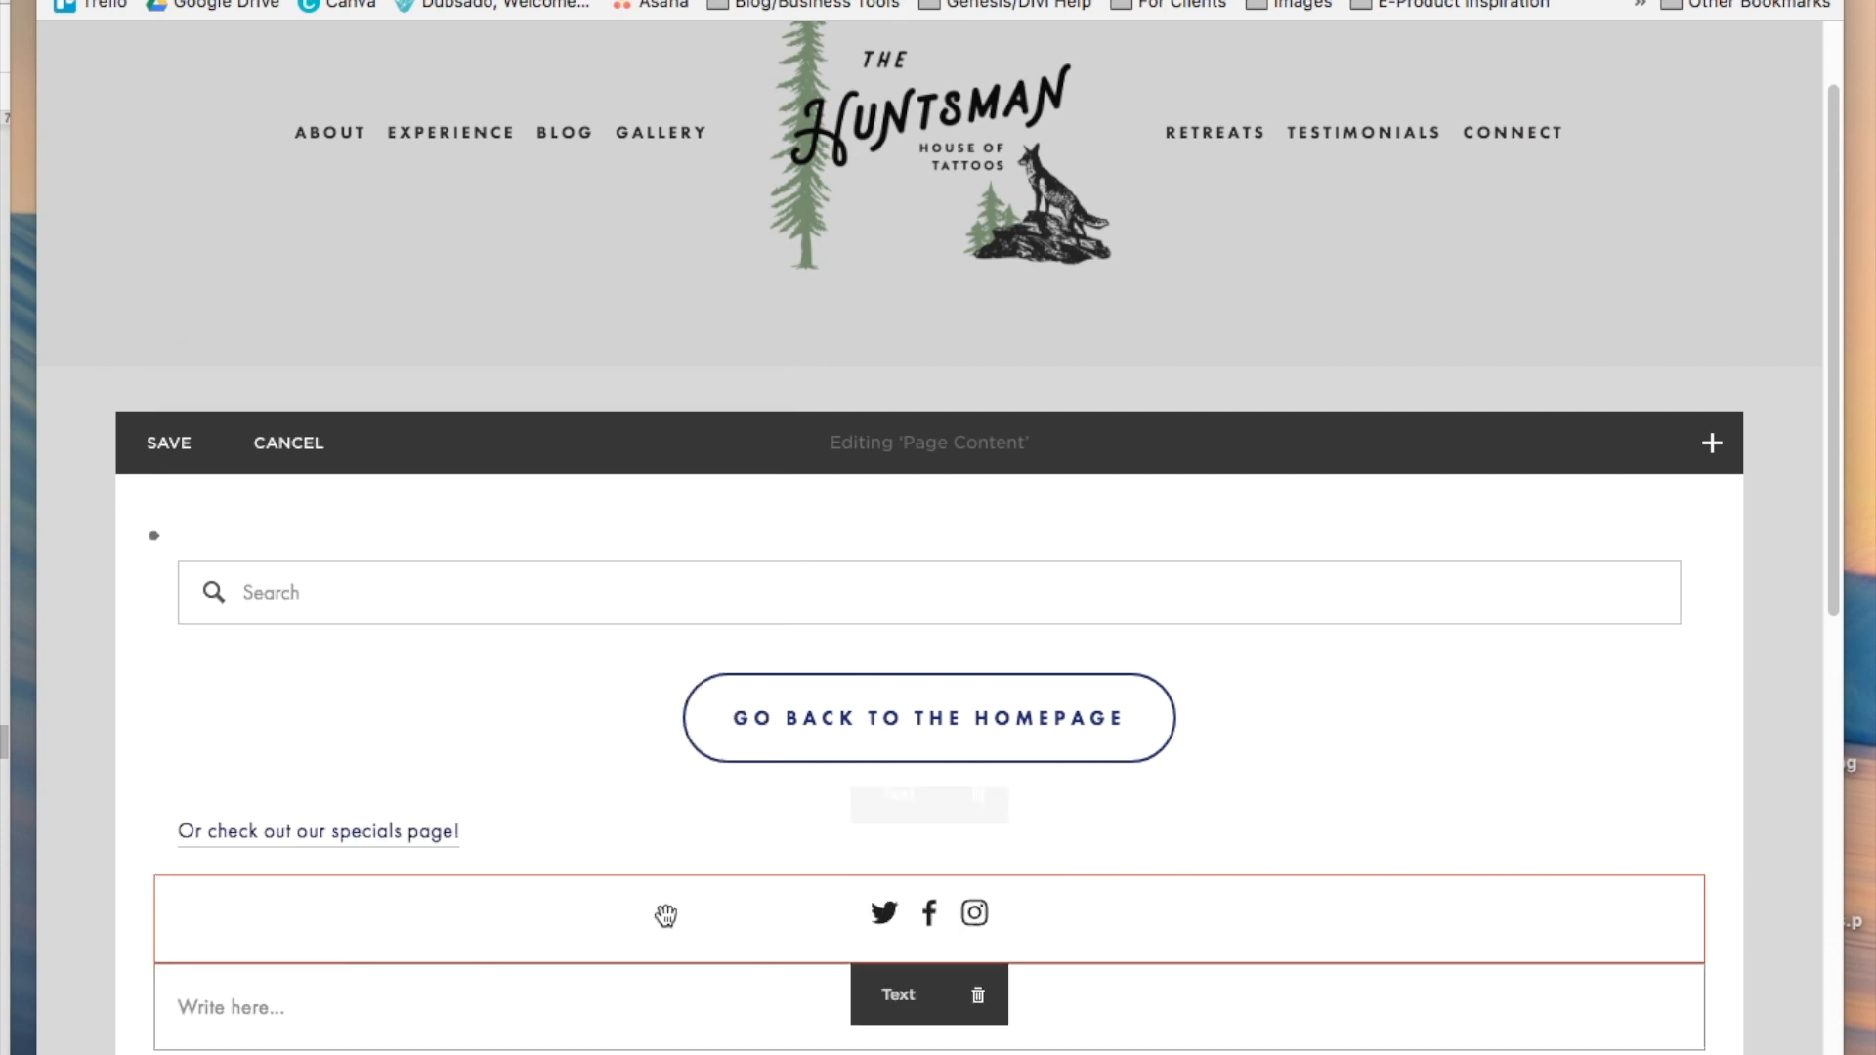
pyautogui.click(436, 1001)
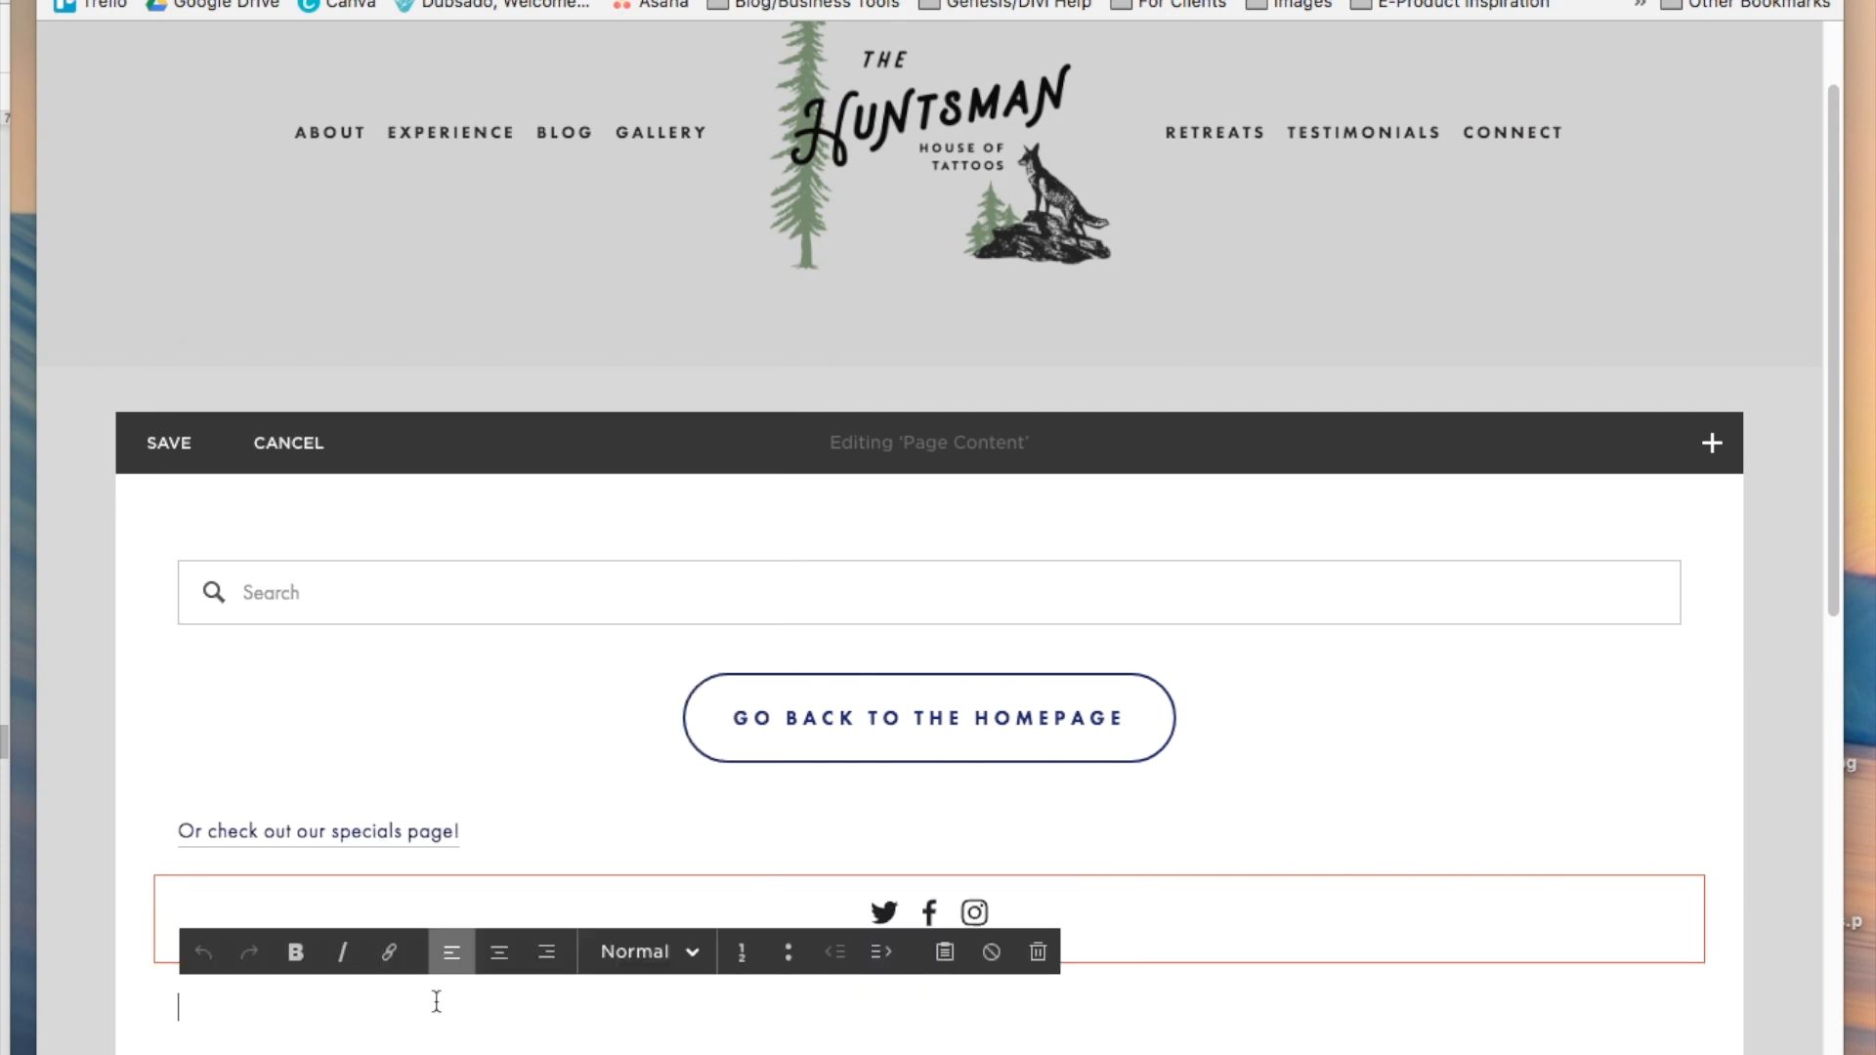
pyautogui.write("If you have any questions or still can't find what you're looking for, contact me!")
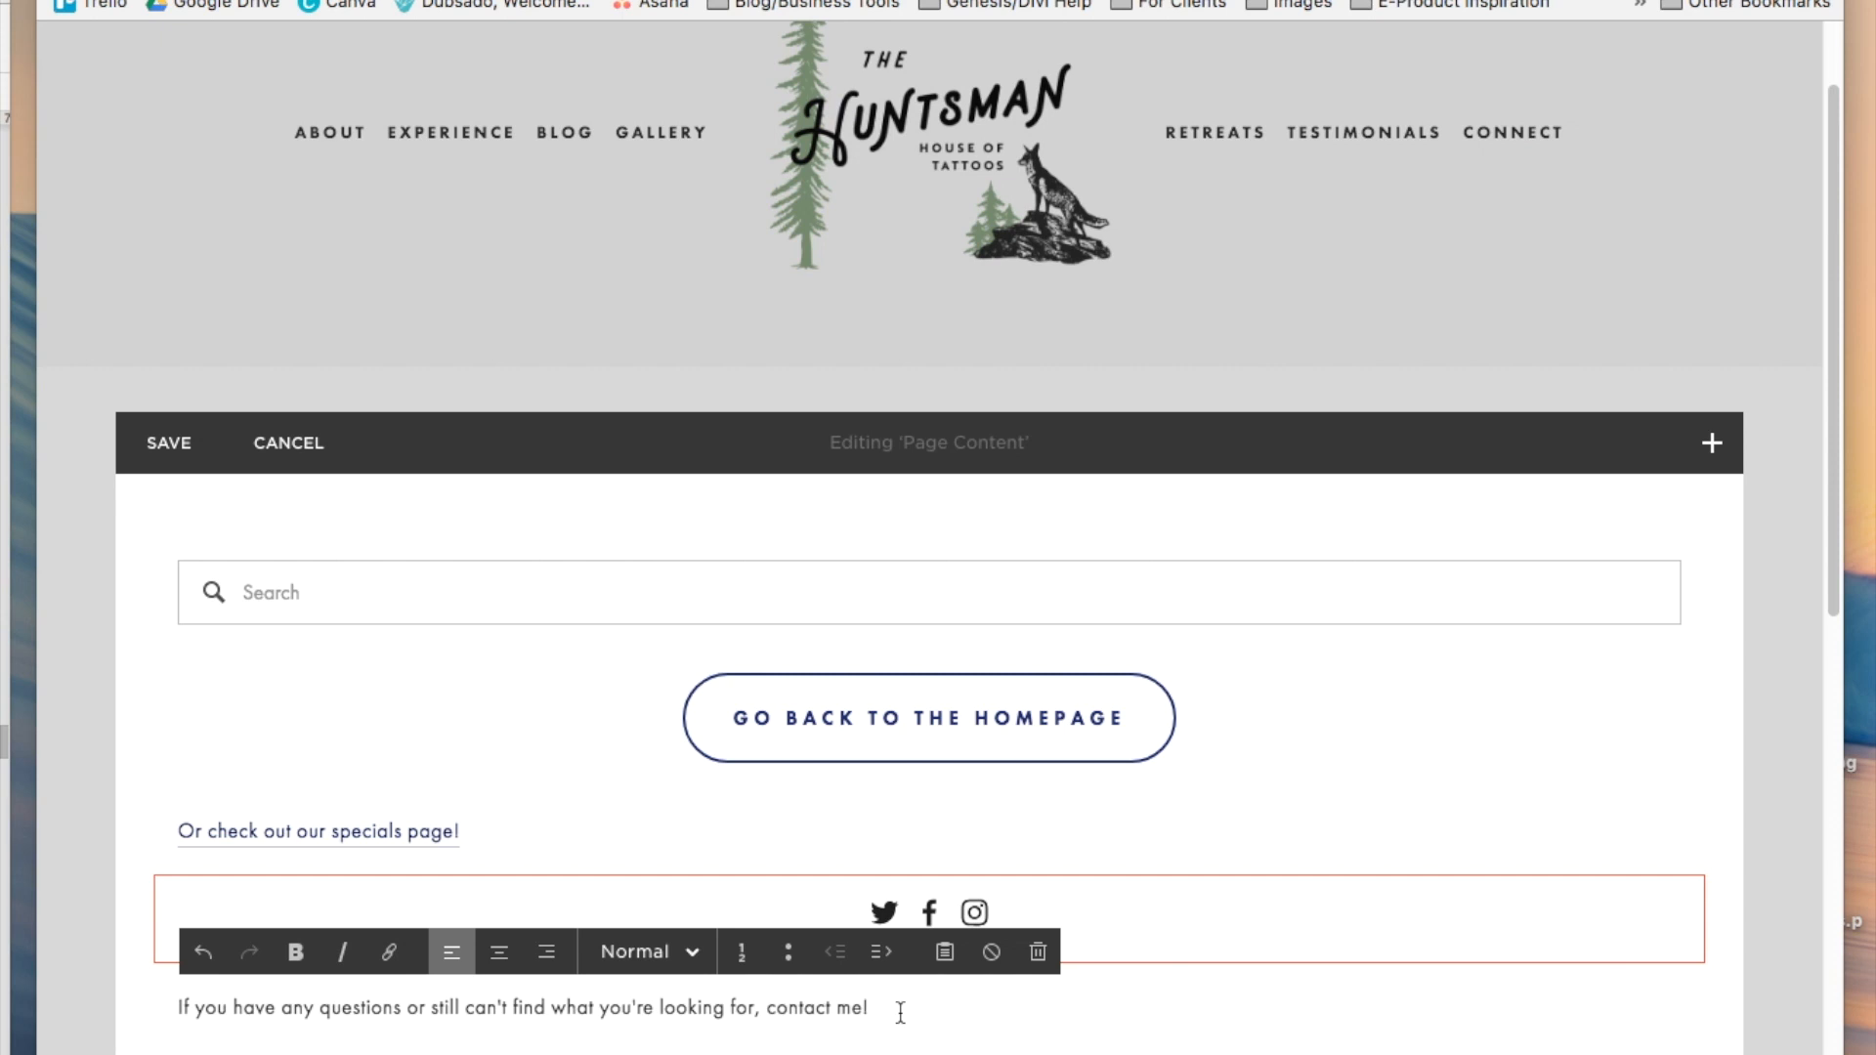
# - Link the words "contact me!" in the questions line to the Home page
pyautogui.moveTo(868, 1007); pyautogui.dragTo(765, 1007)
pyautogui.click(389, 952)
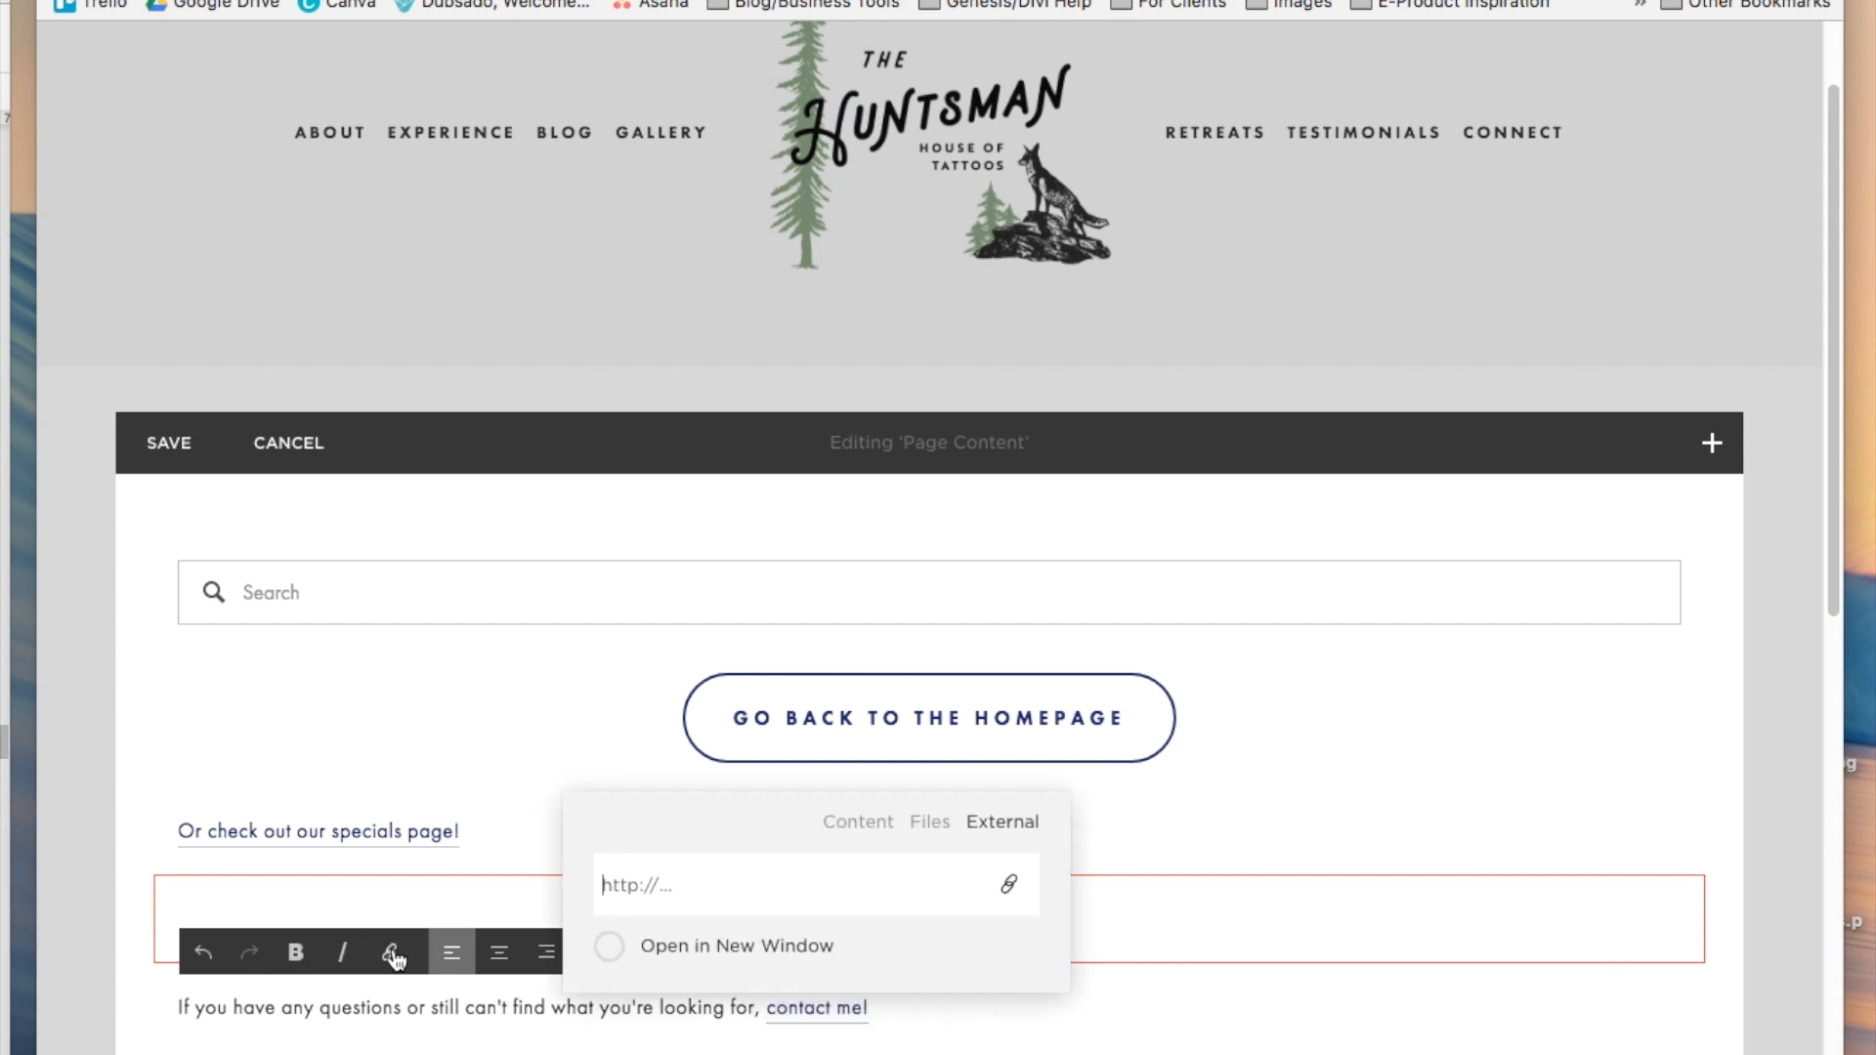
pyautogui.click(866, 823)
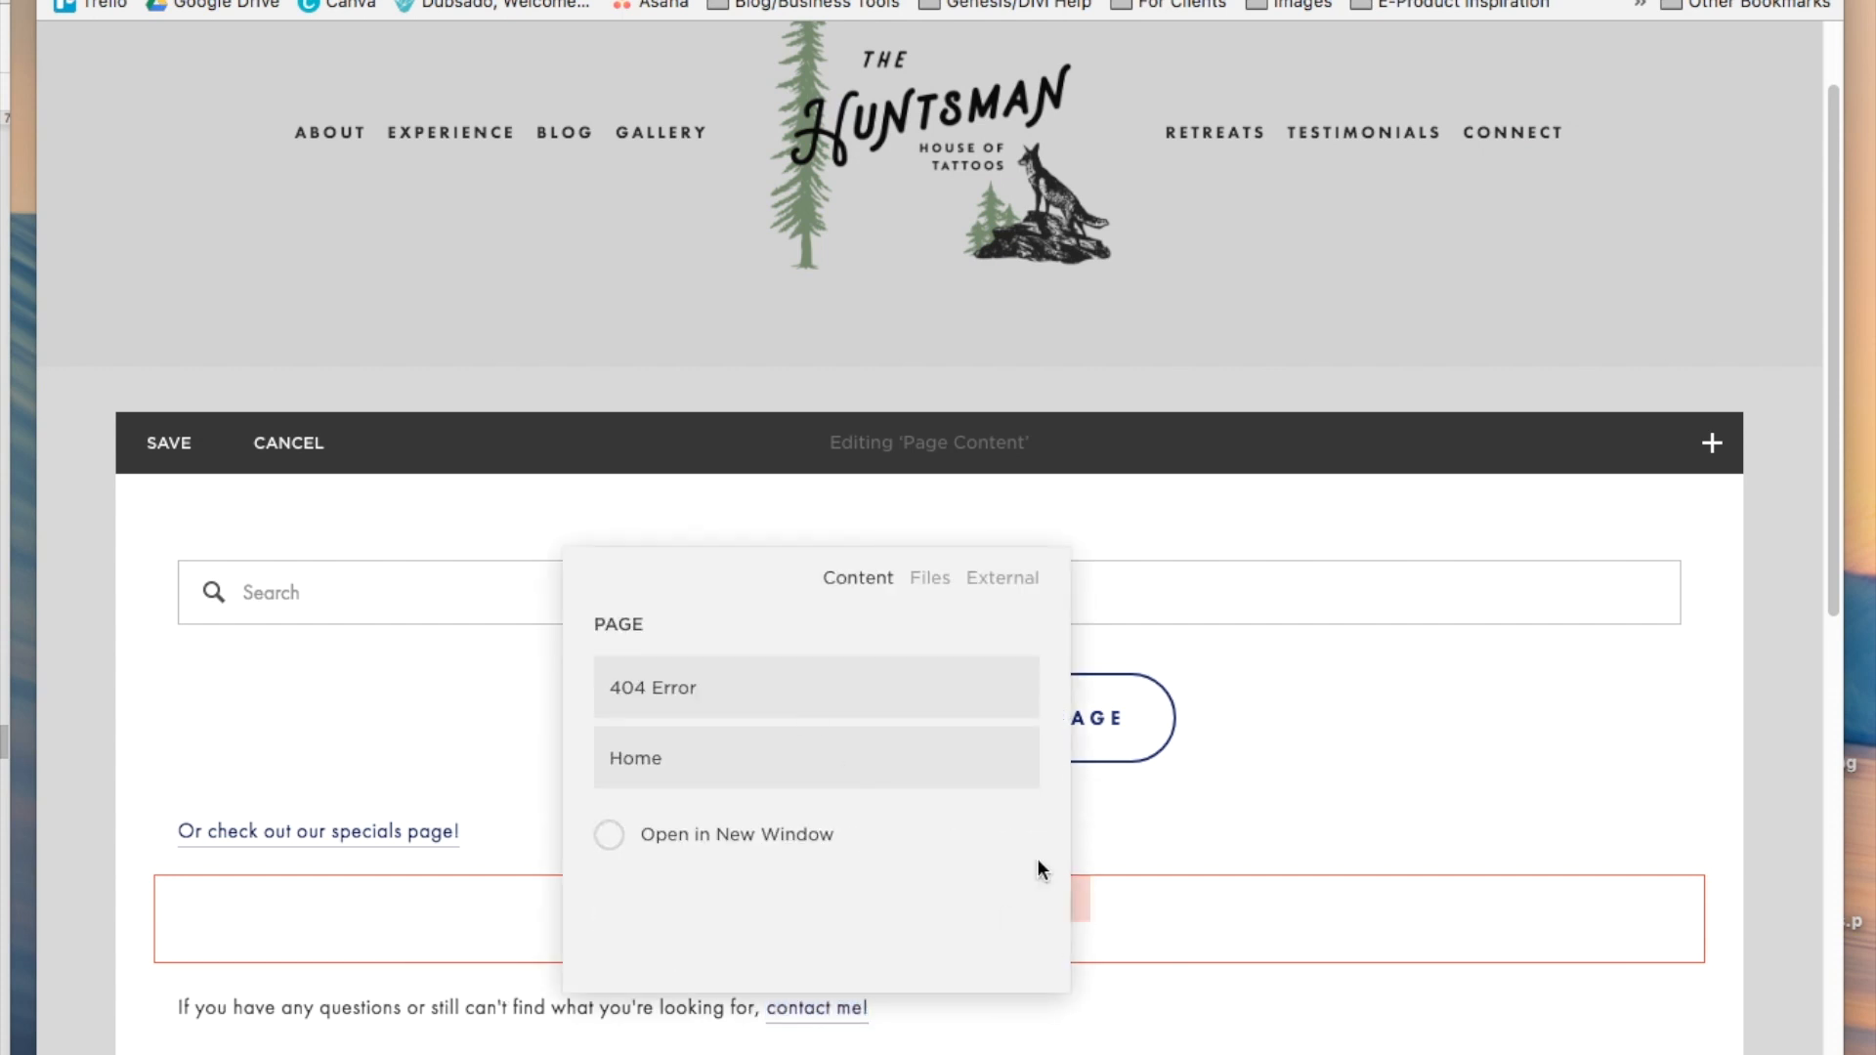
pyautogui.click(930, 762)
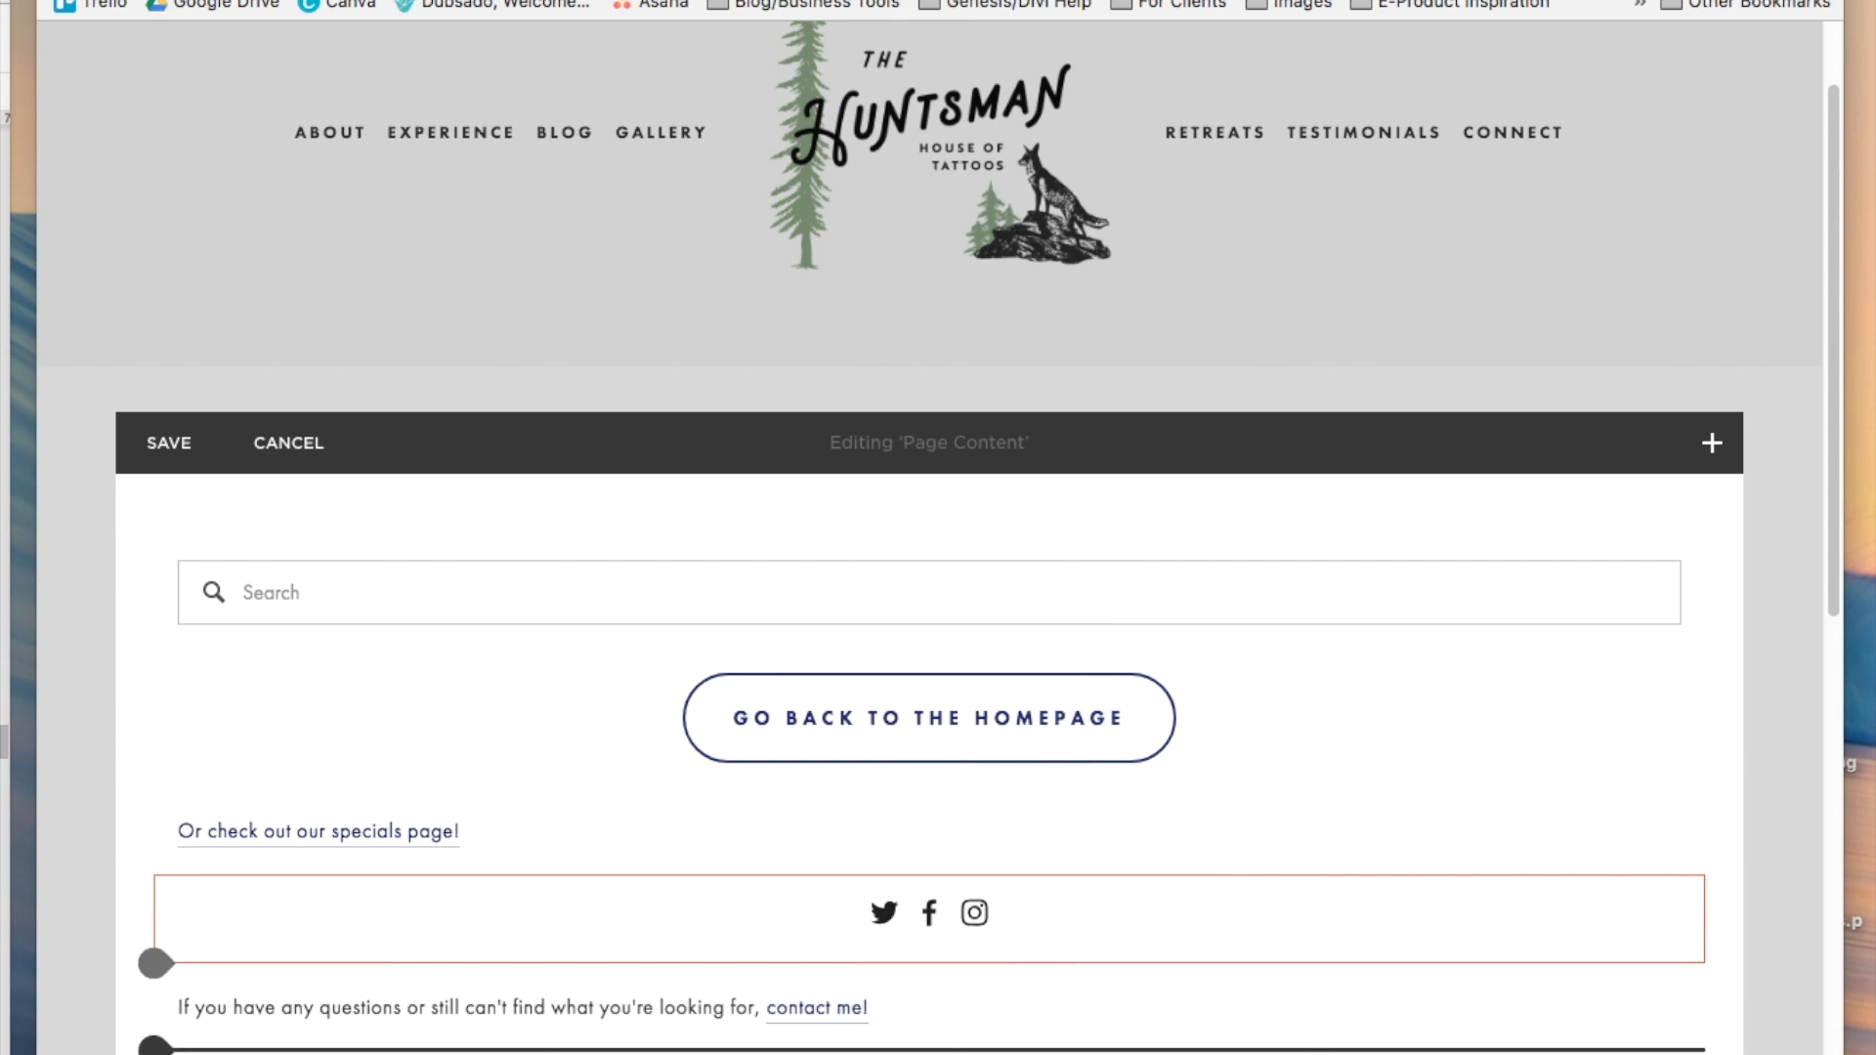
# - Add a Newsletter block below the contact line and show its storage connection options
pyautogui.click(154, 964)
pyautogui.scroll(-5, 449, 938)
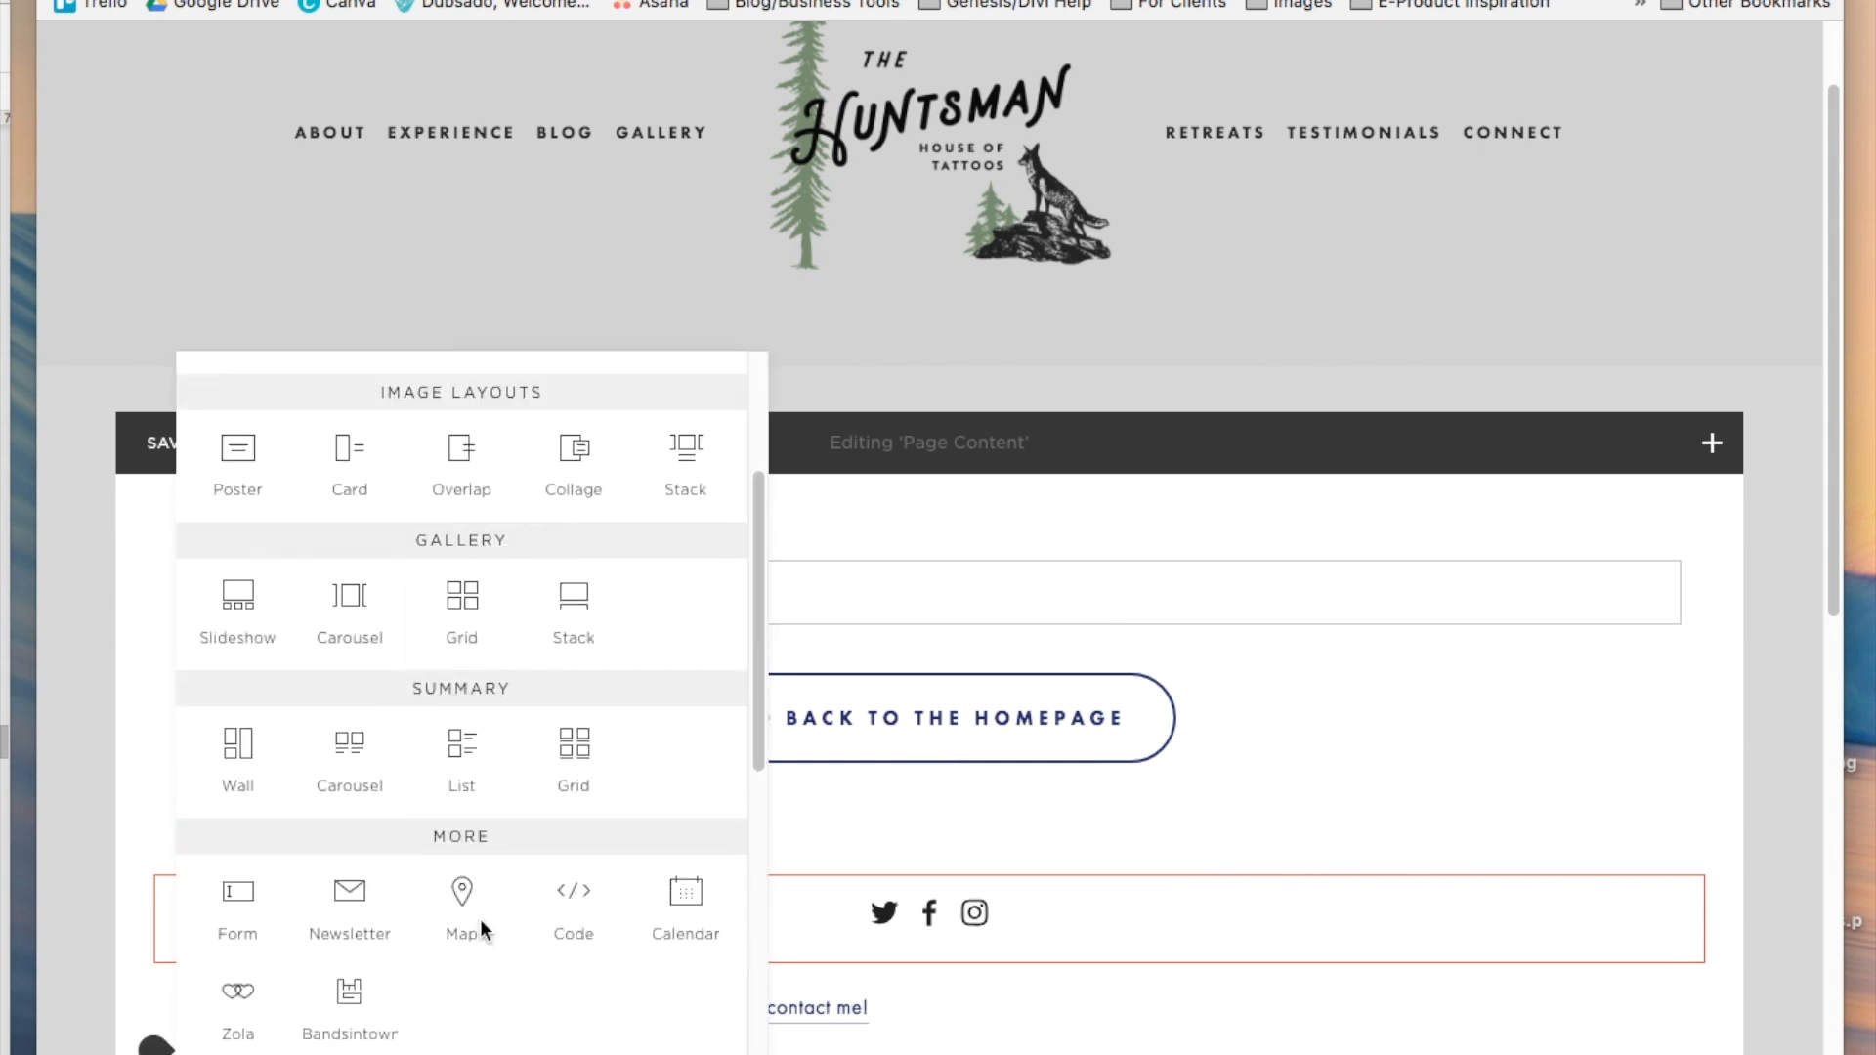
pyautogui.scroll(-6, 479, 930)
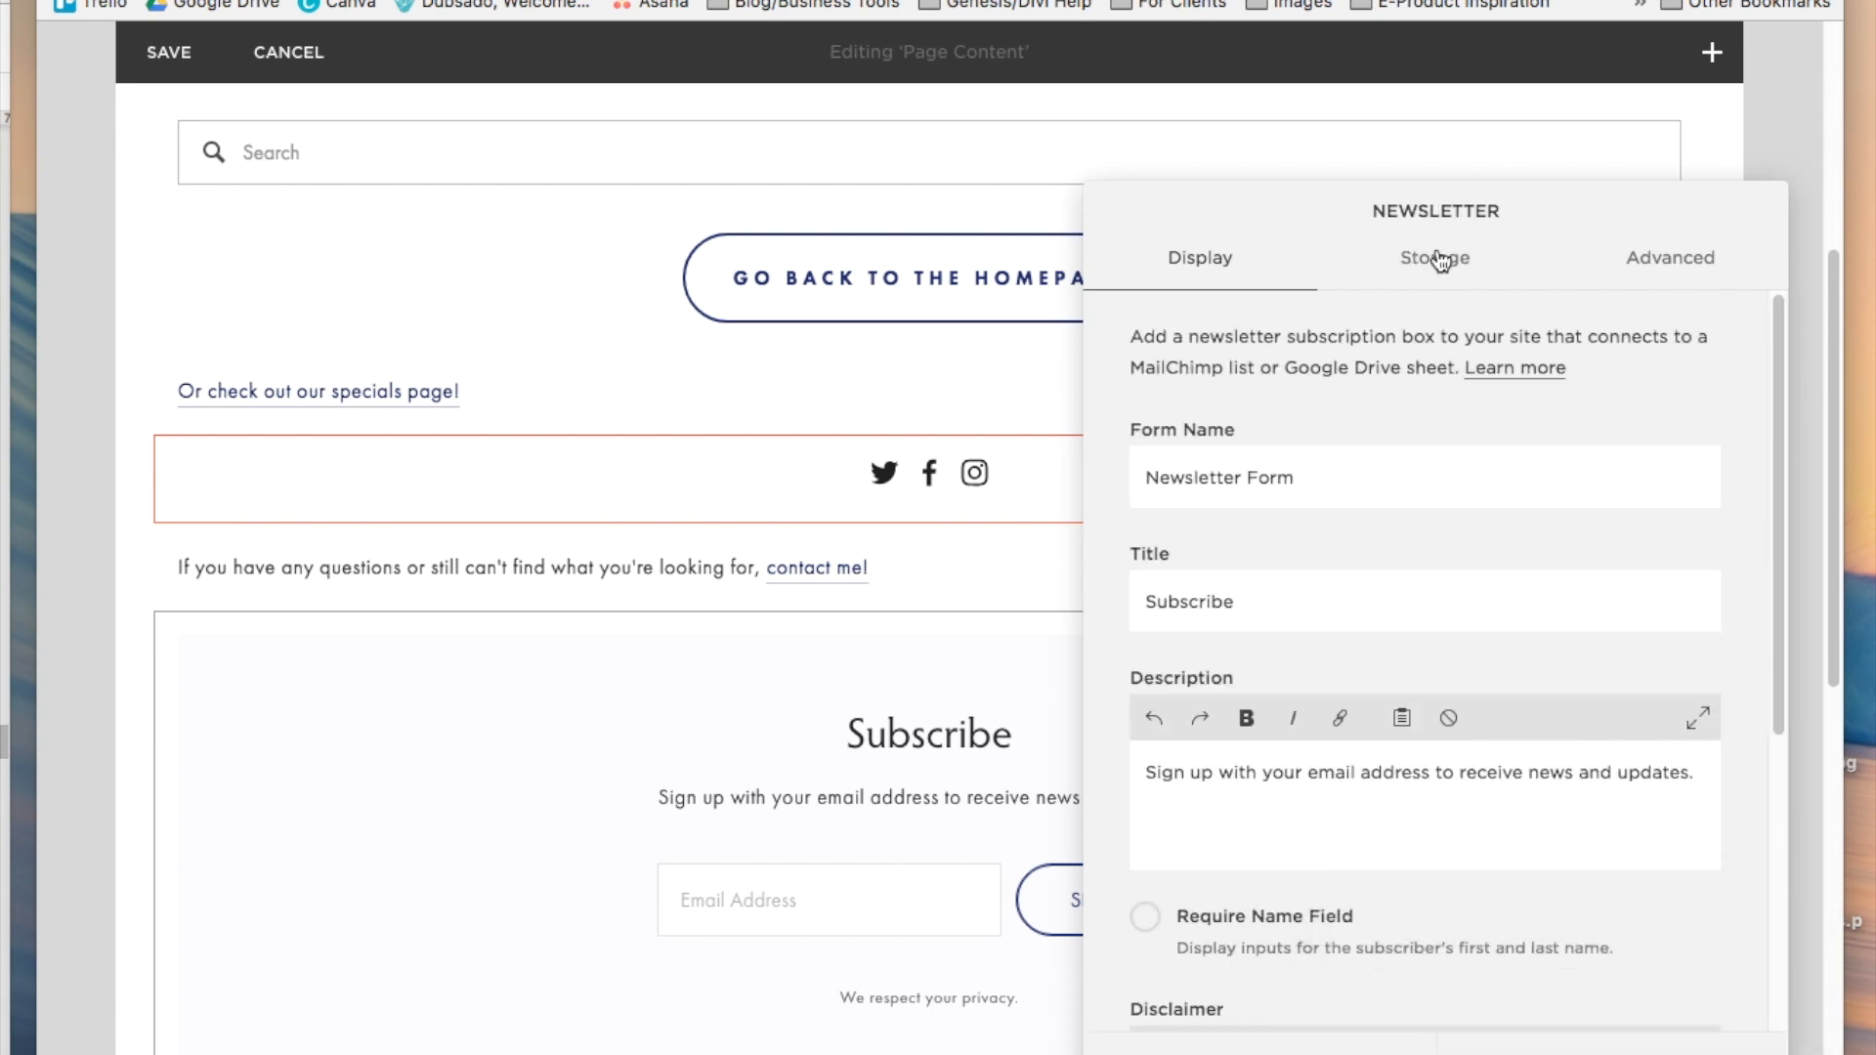
pyautogui.click(1439, 261)
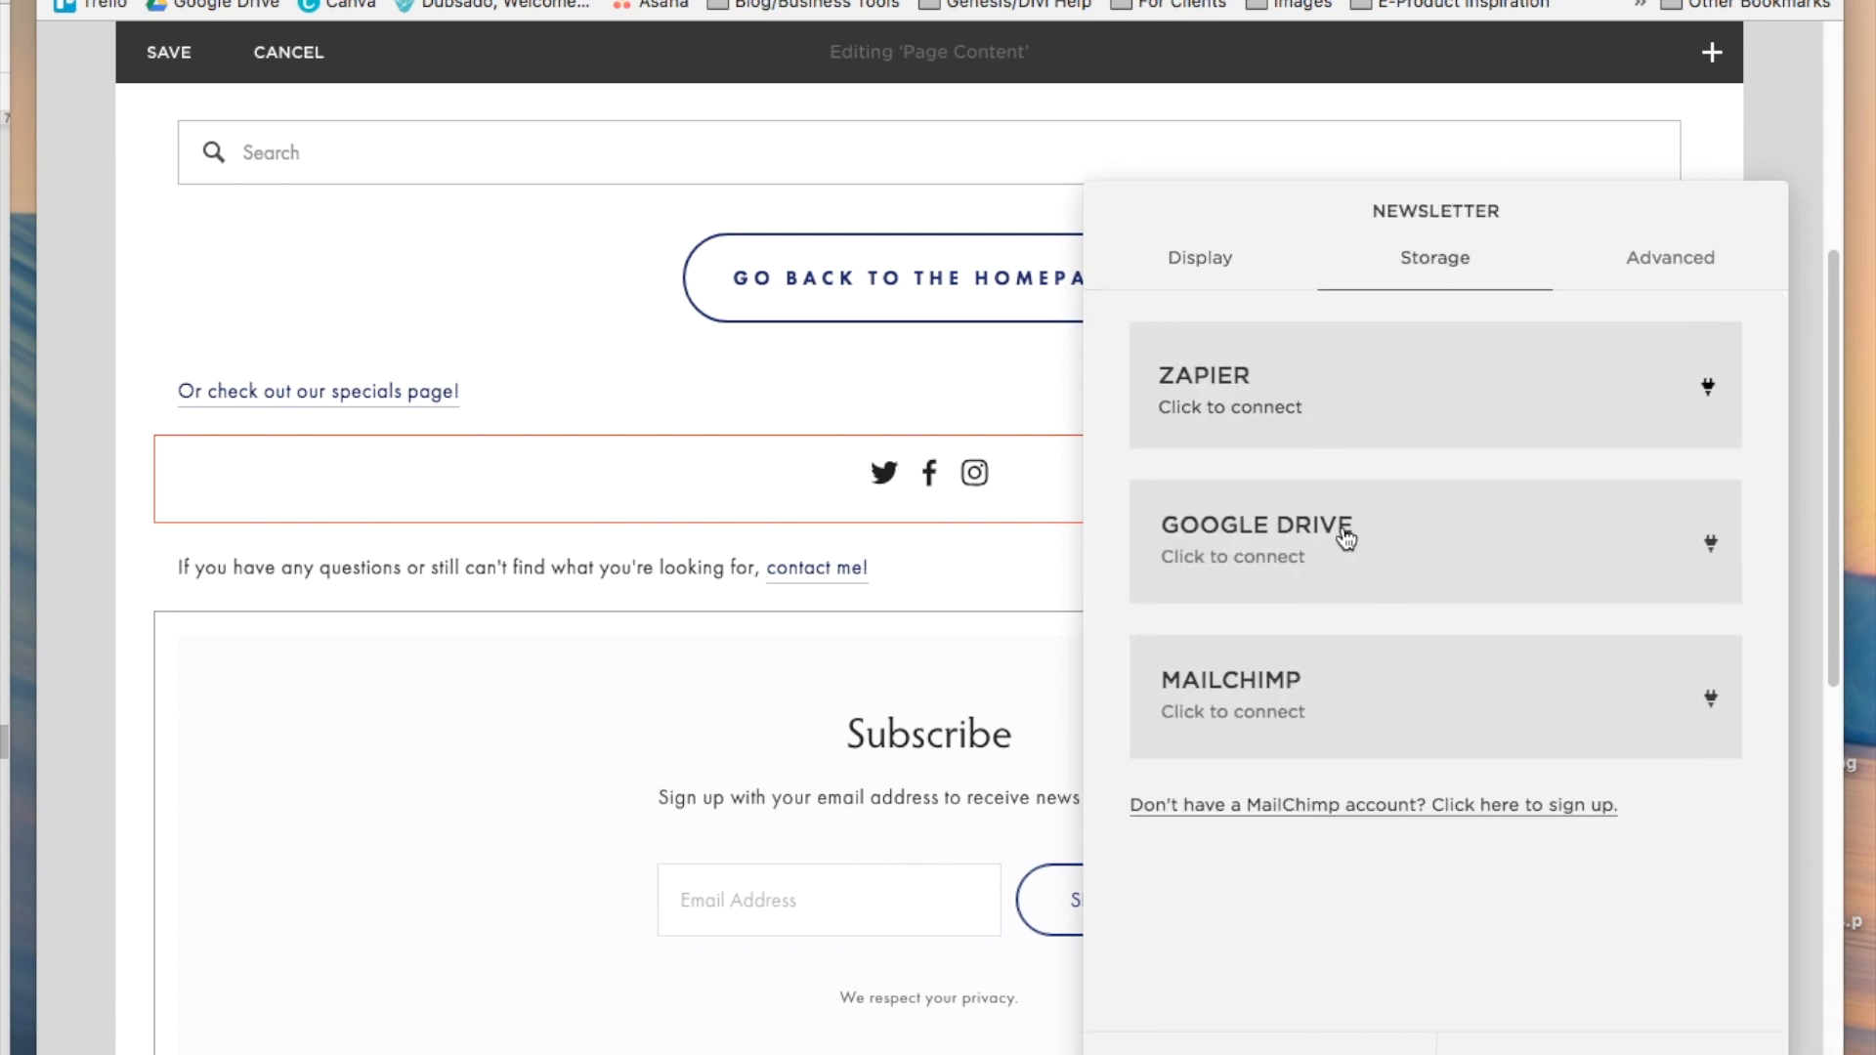
# - Rearrange the blocks so the newsletter form sits beneath the specials line, side by side with the homepage button
pyautogui.click(850, 684)
pyautogui.moveTo(848, 650); pyautogui.dragTo(830, 488)
pyautogui.moveTo(829, 354); pyautogui.dragTo(1399, 625)
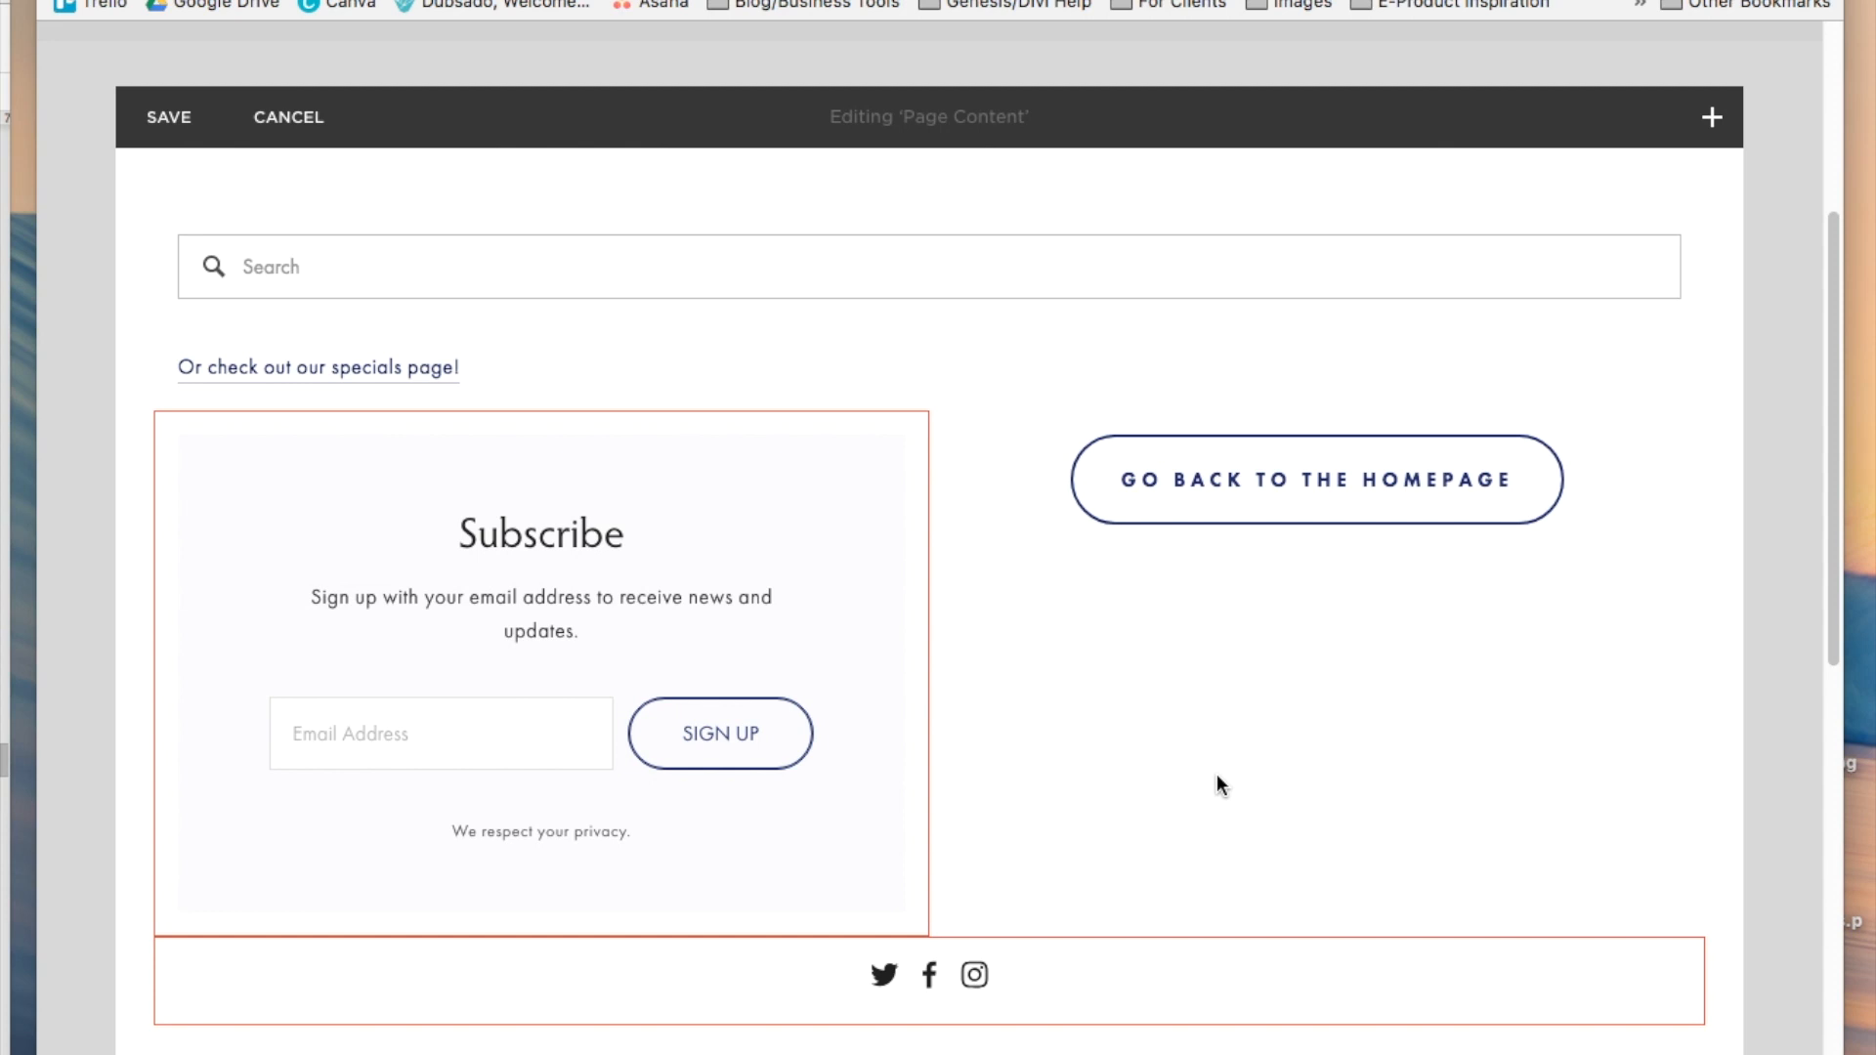
# - Add a text block above the search field reading "It's not you, it's me!"
pyautogui.scroll(5, 499, 700)
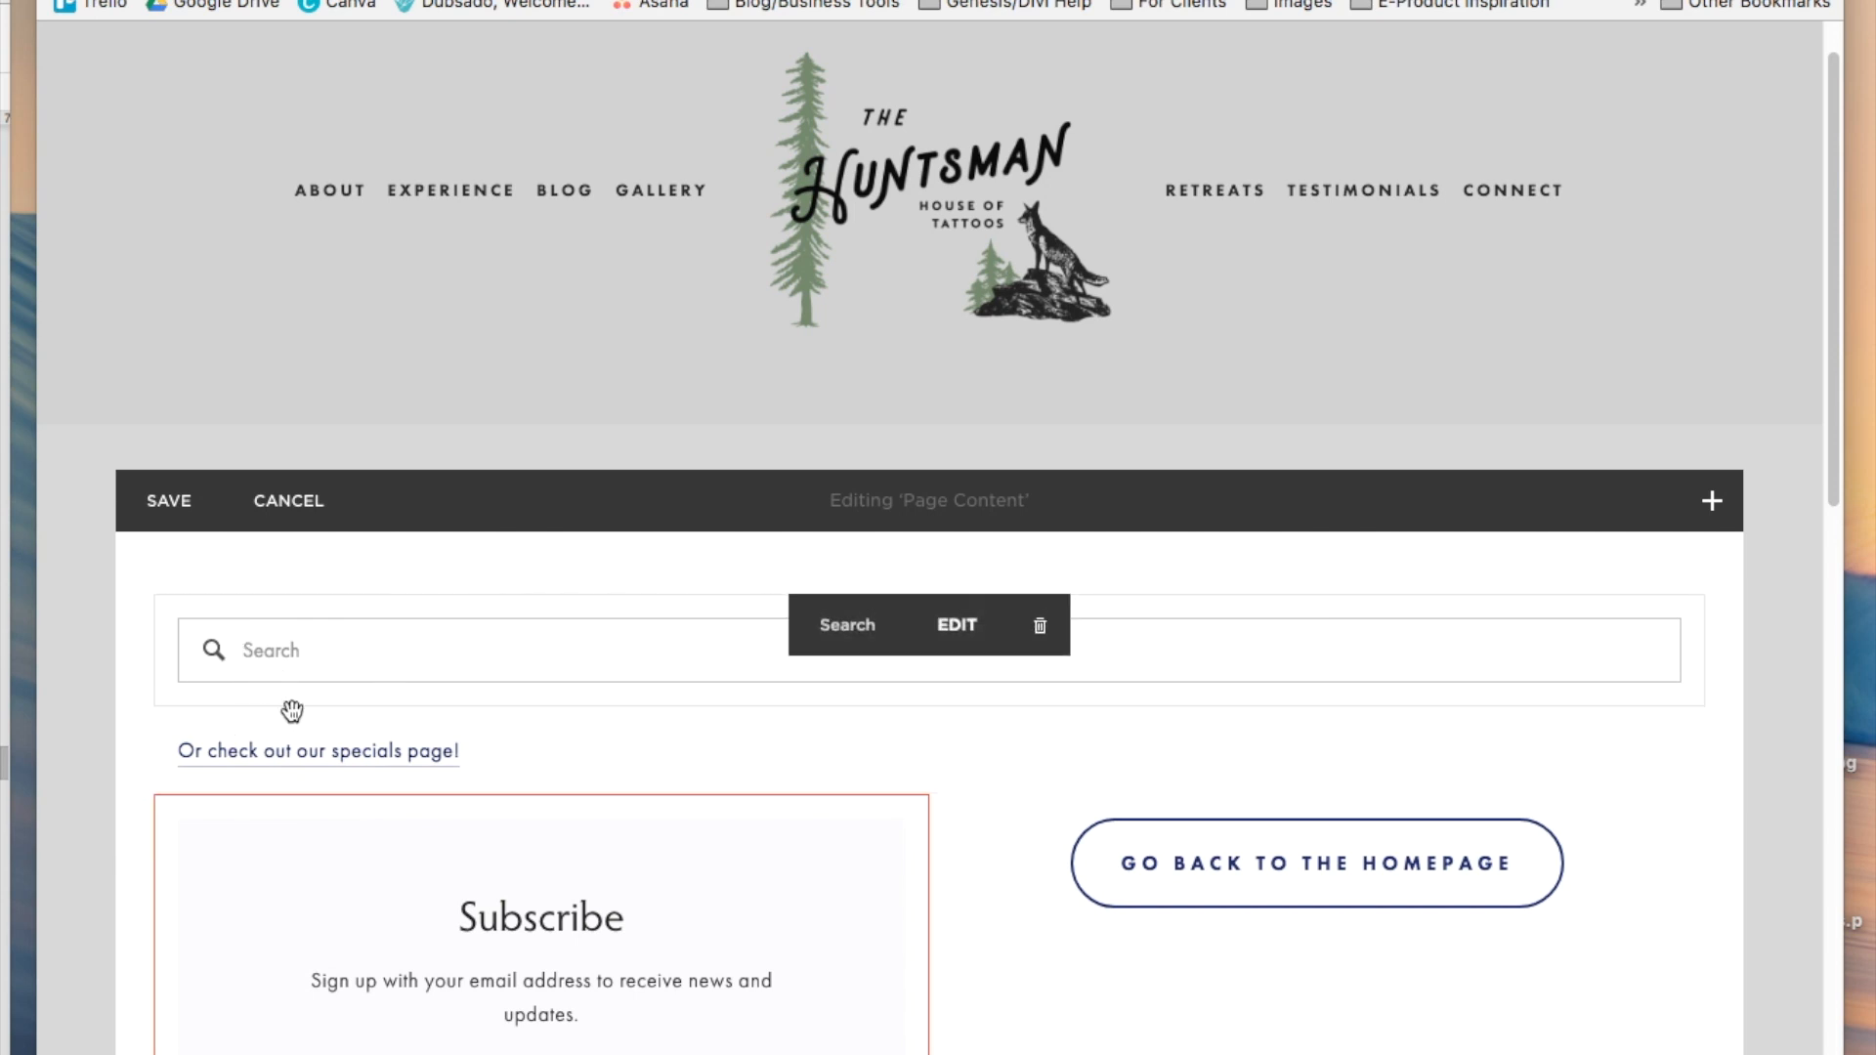
pyautogui.click(155, 593)
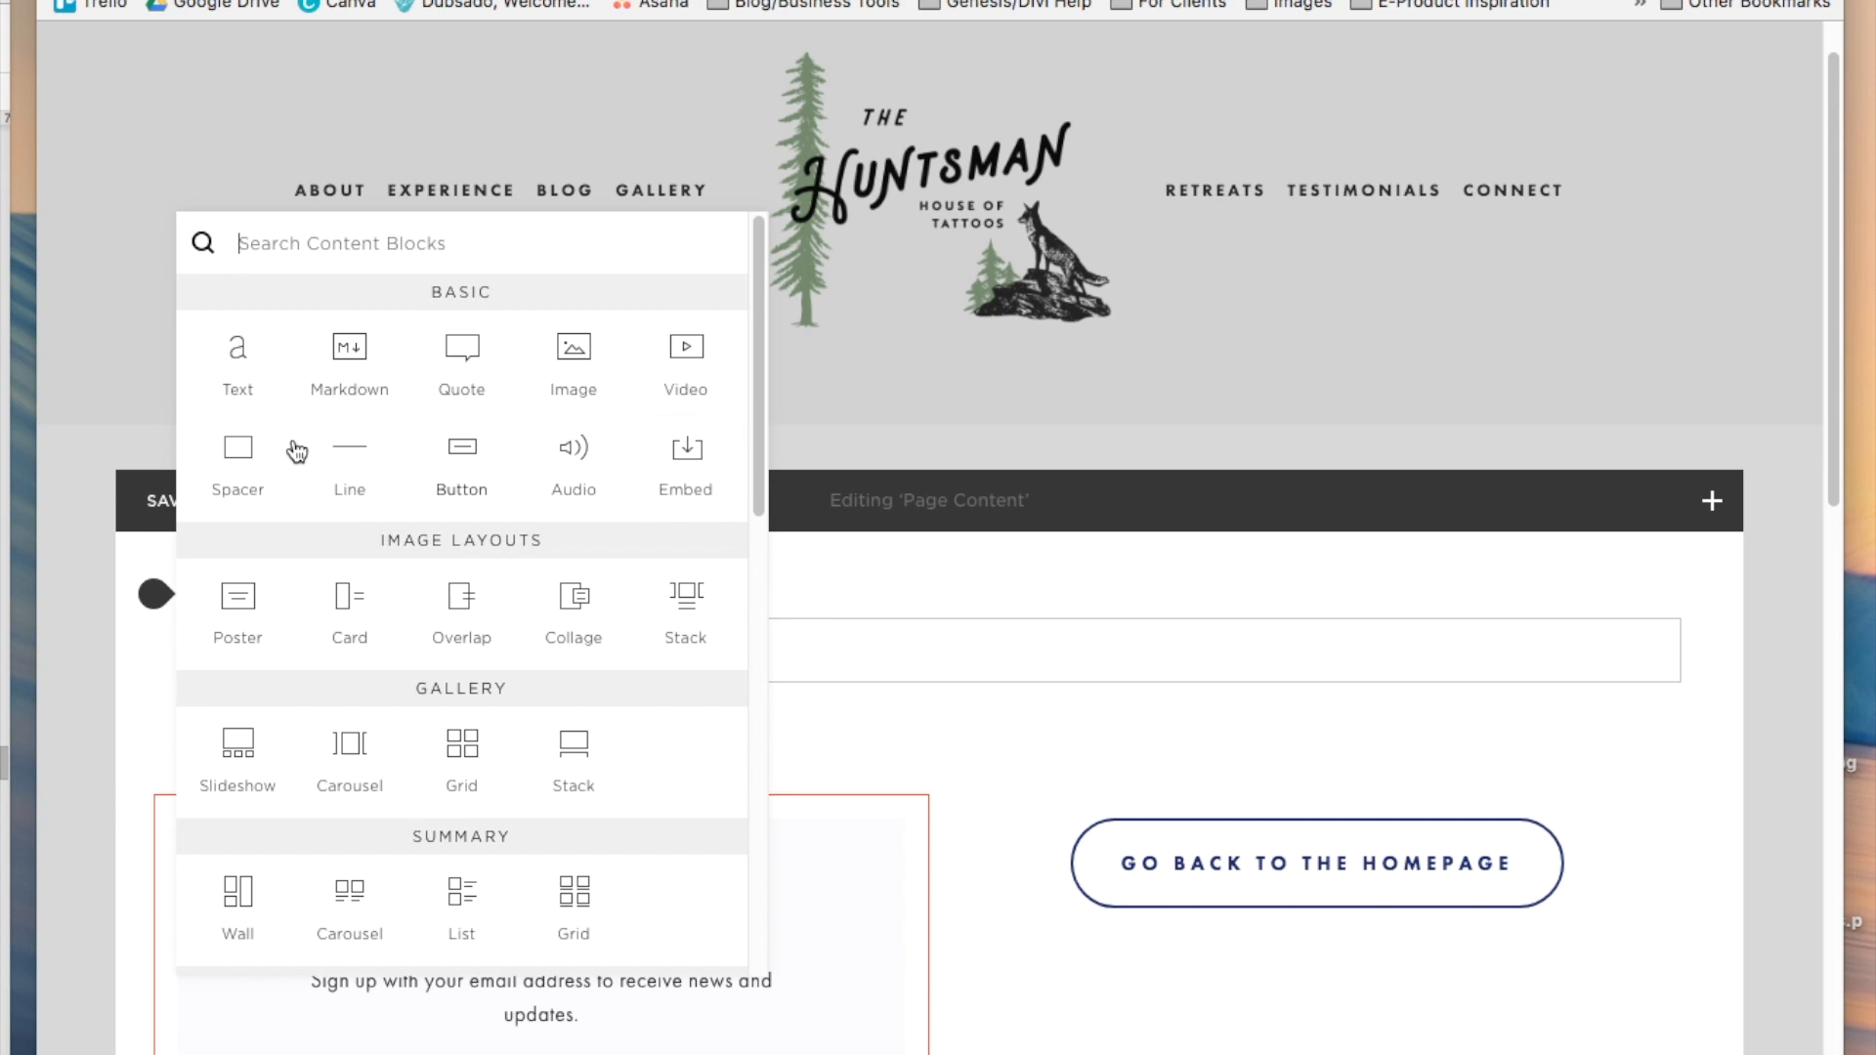
pyautogui.click(244, 372)
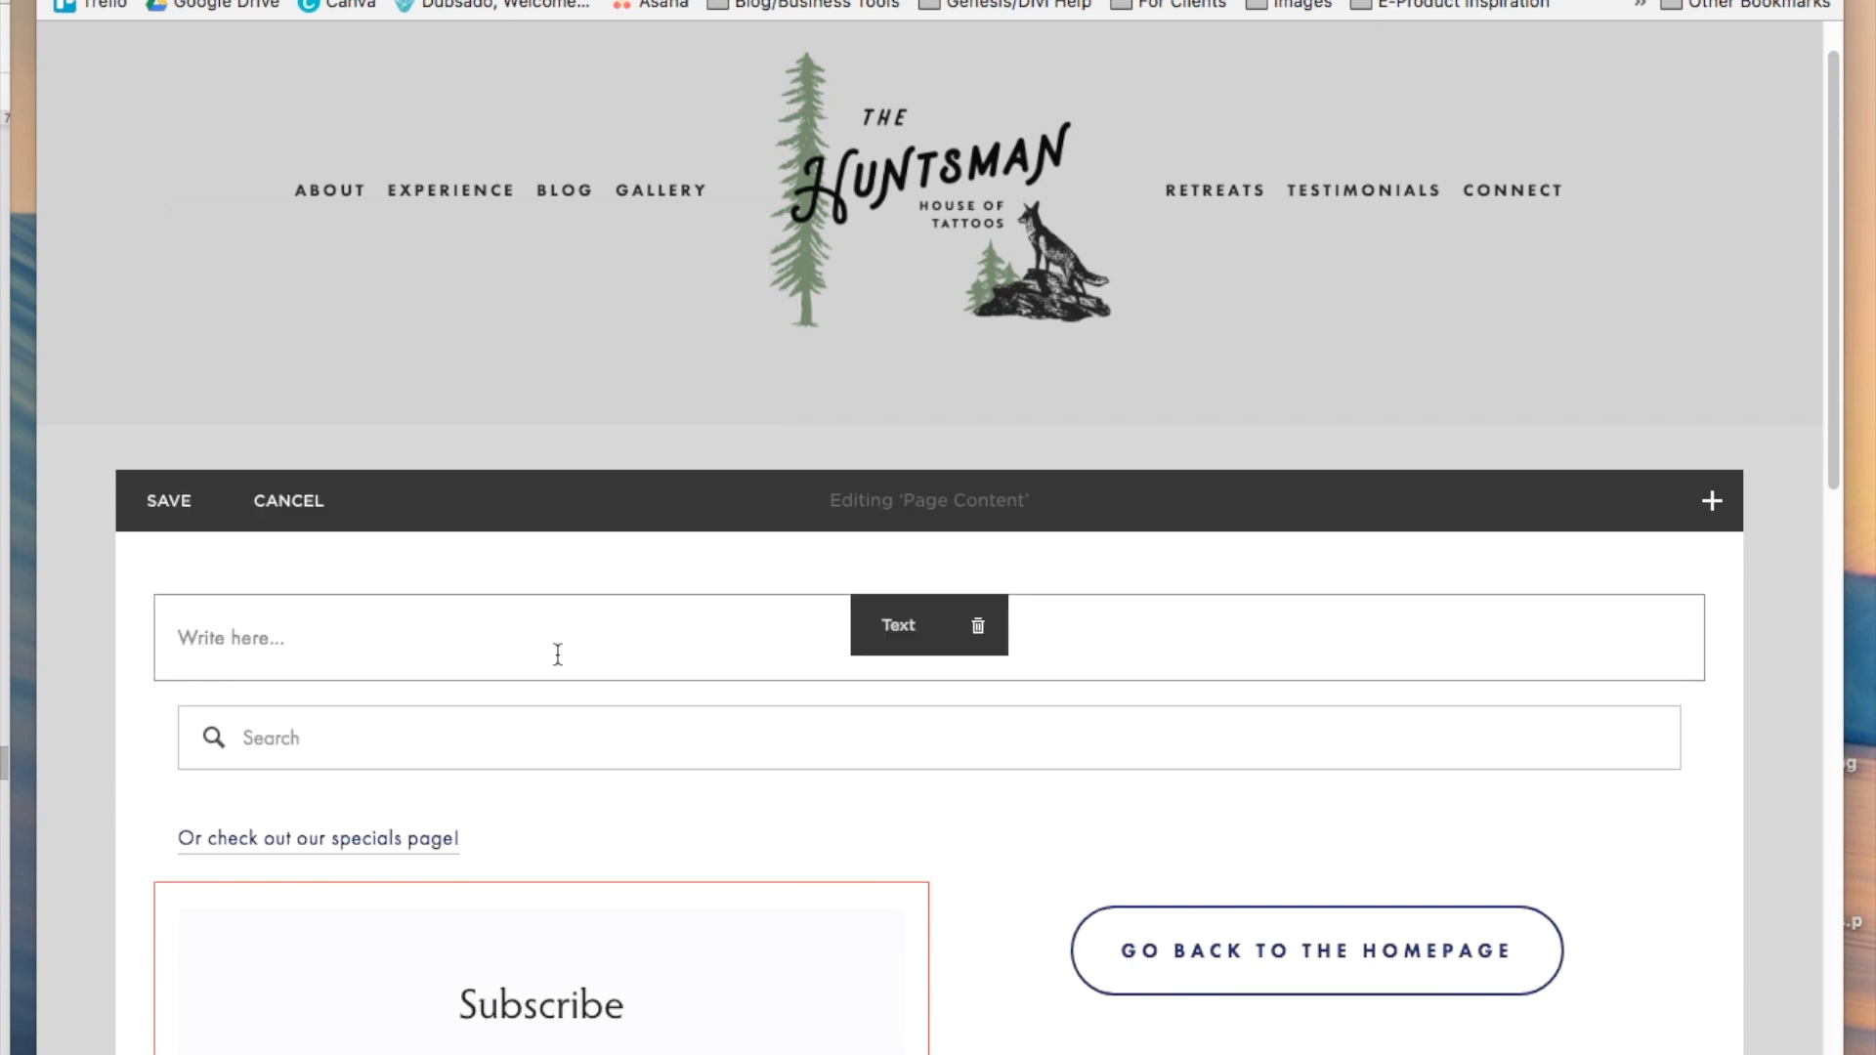
pyautogui.click(510, 649)
pyautogui.write("It's not you, it's me!")
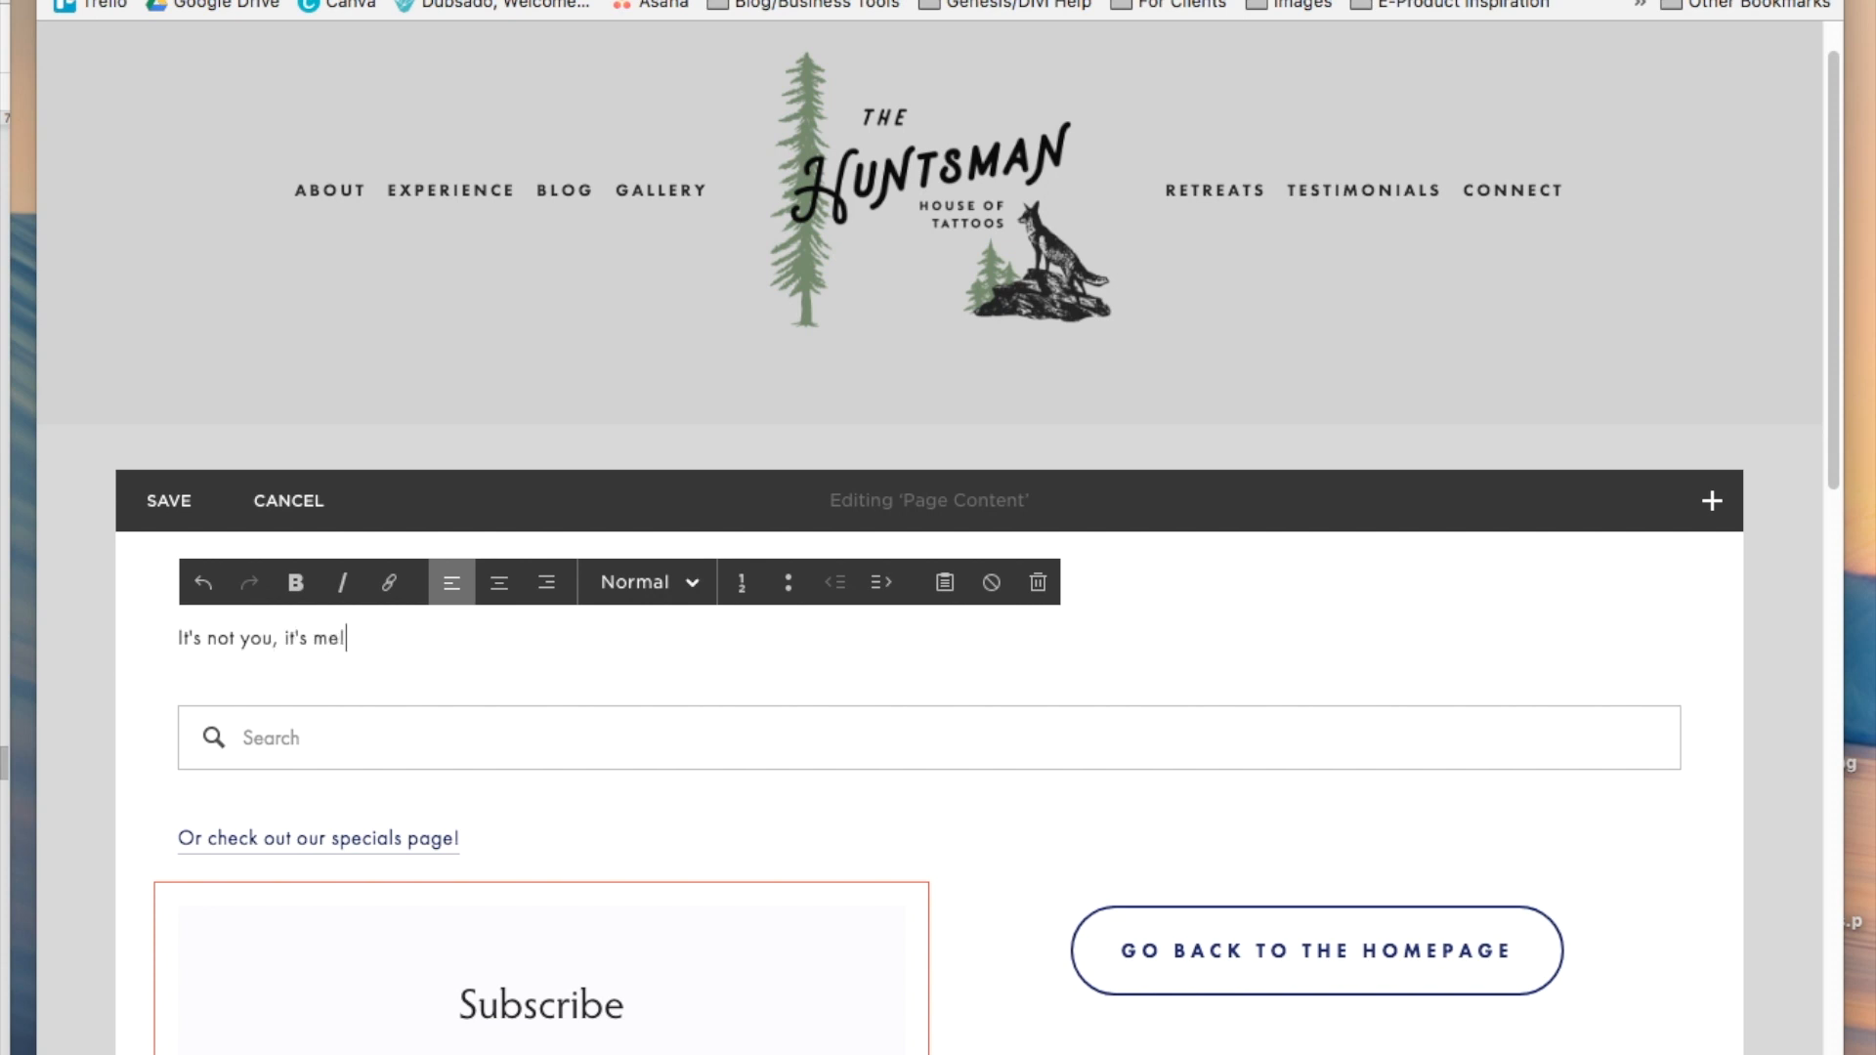
# - Add a second paragraph to the text block reading "It looks like this page ran away!"
pyautogui.press('Return')
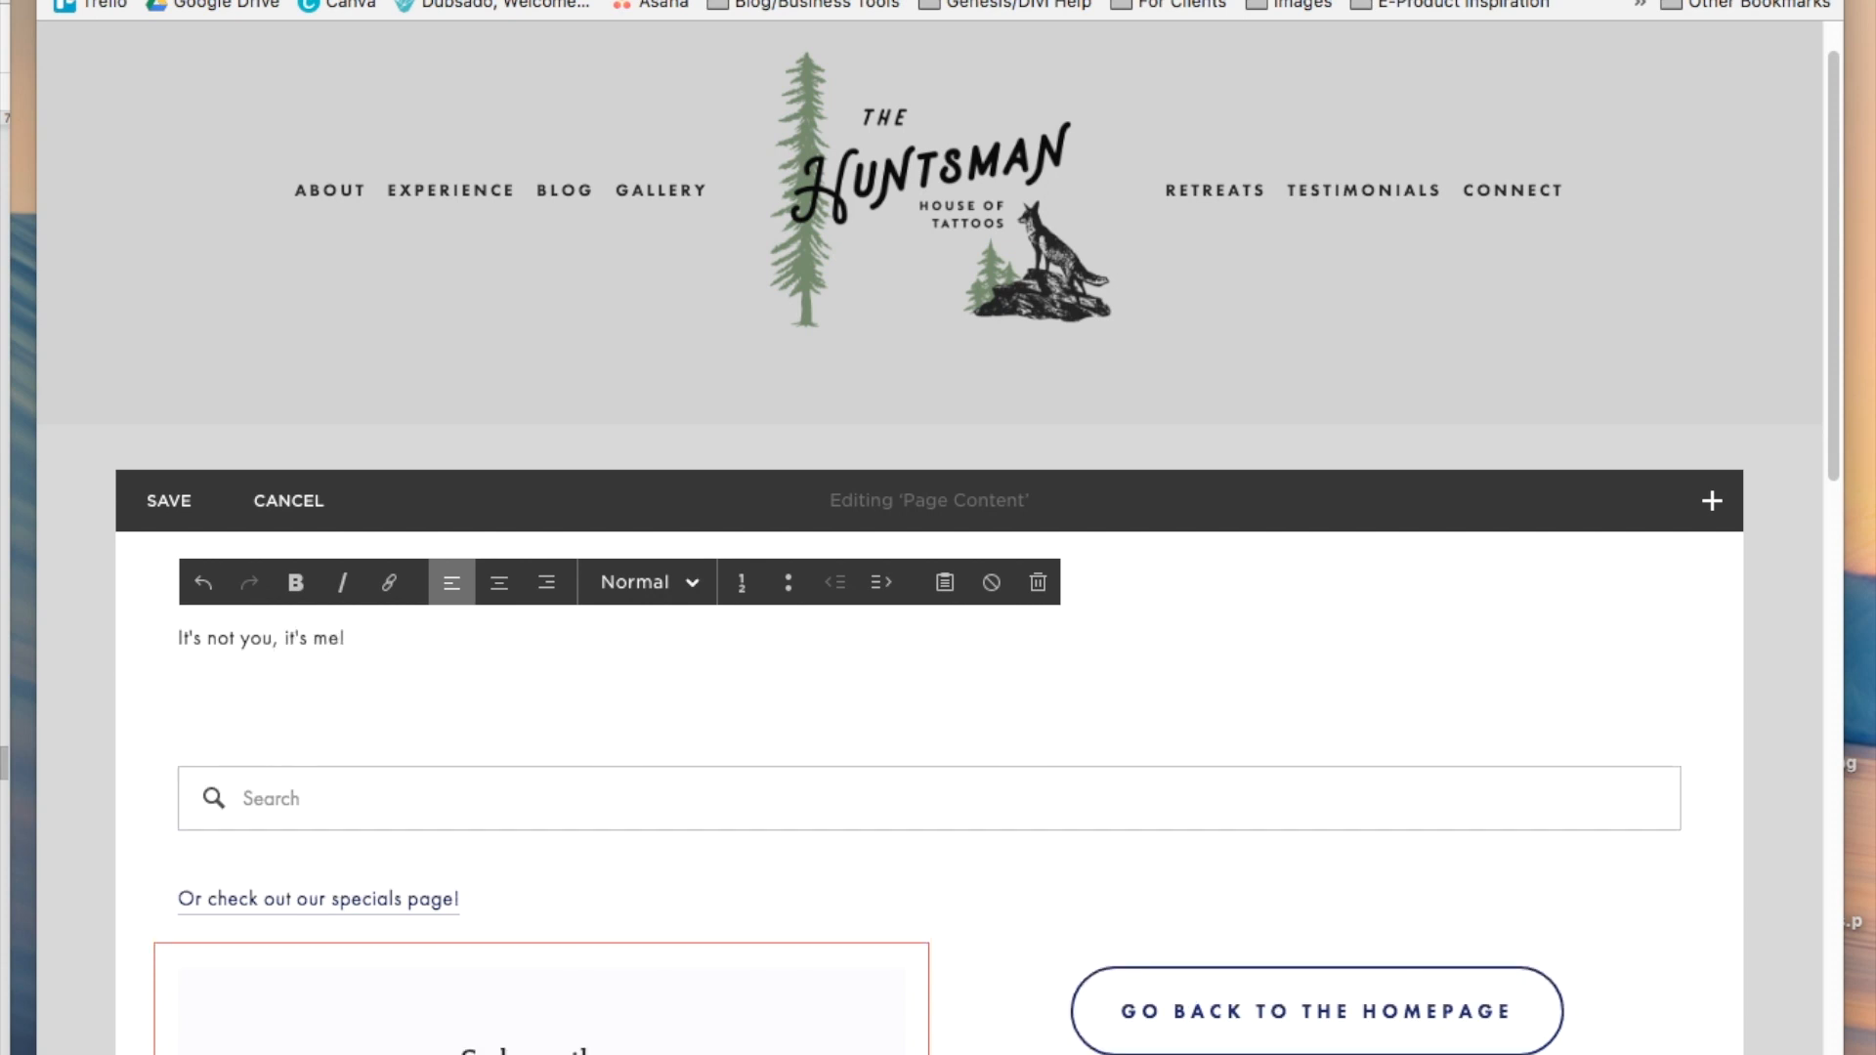
pyautogui.write('It looks like this page ran away!@')
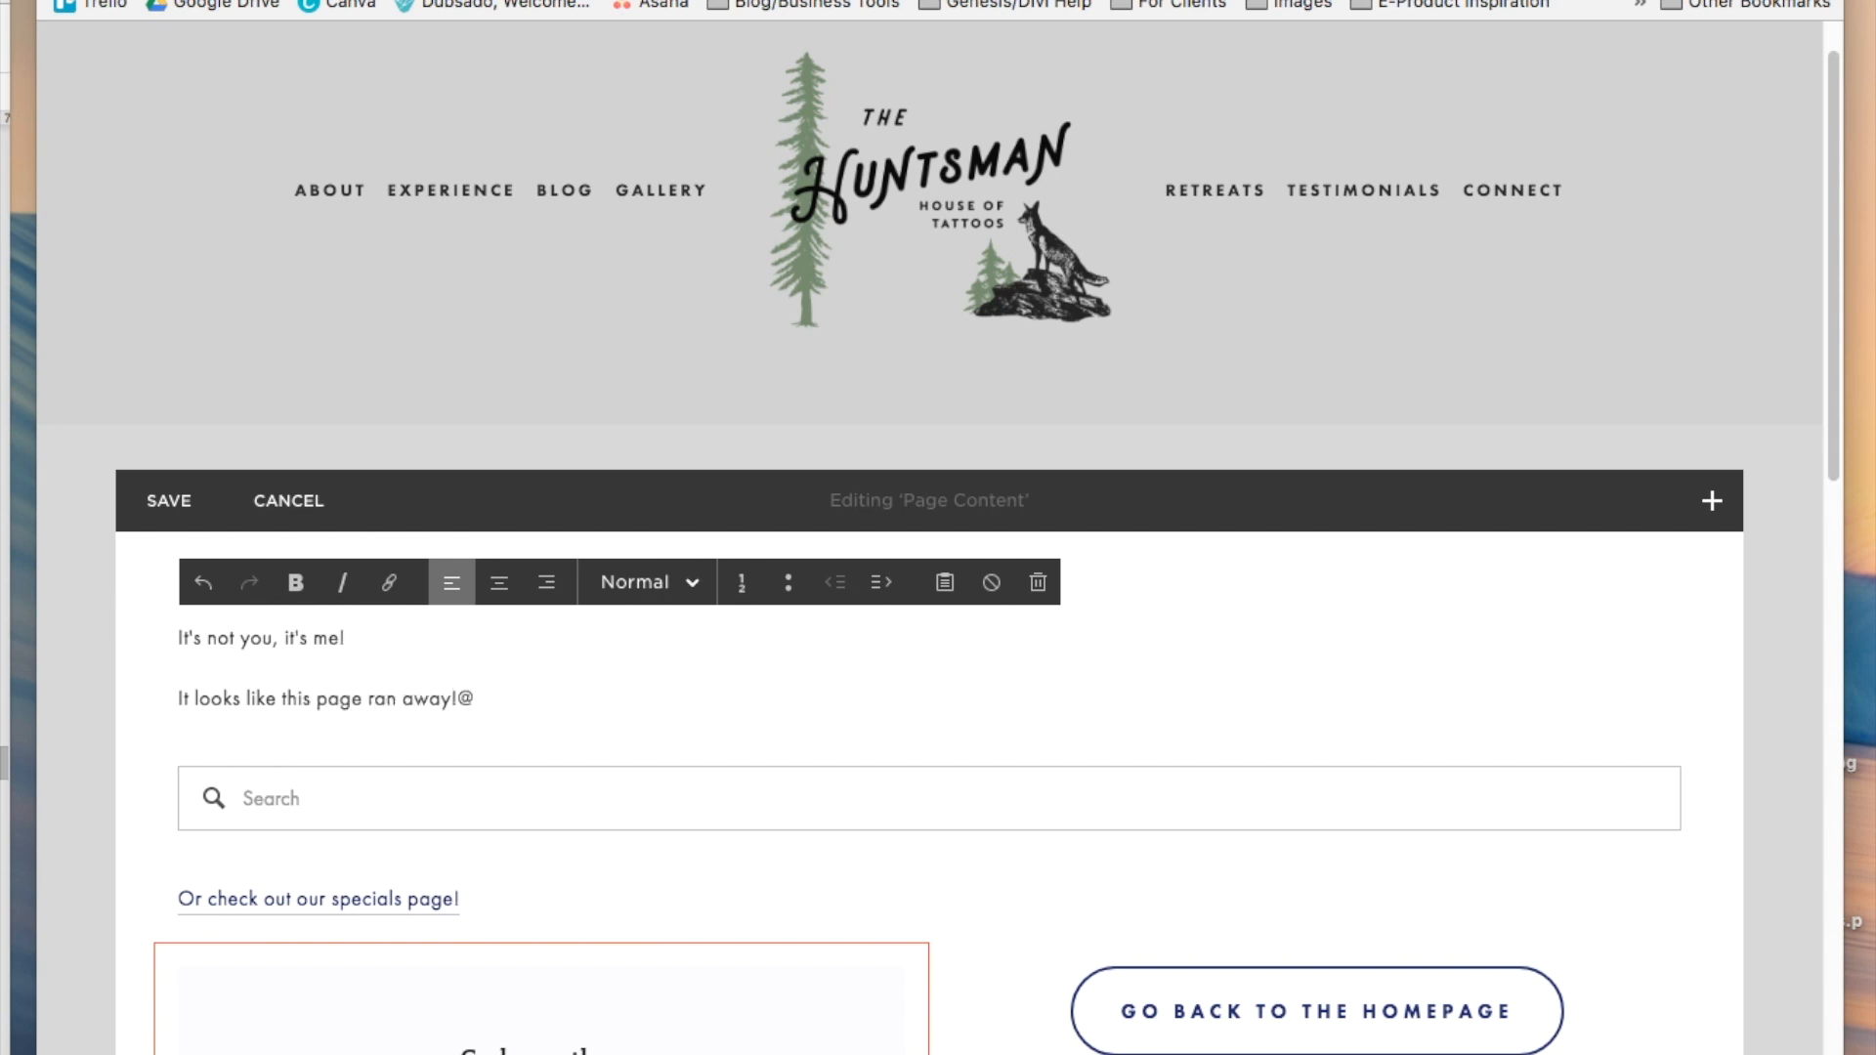
pyautogui.press('BackSpace')
pyautogui.moveTo(457, 700); pyautogui.dragTo(92, 671)
pyautogui.click(518, 699)
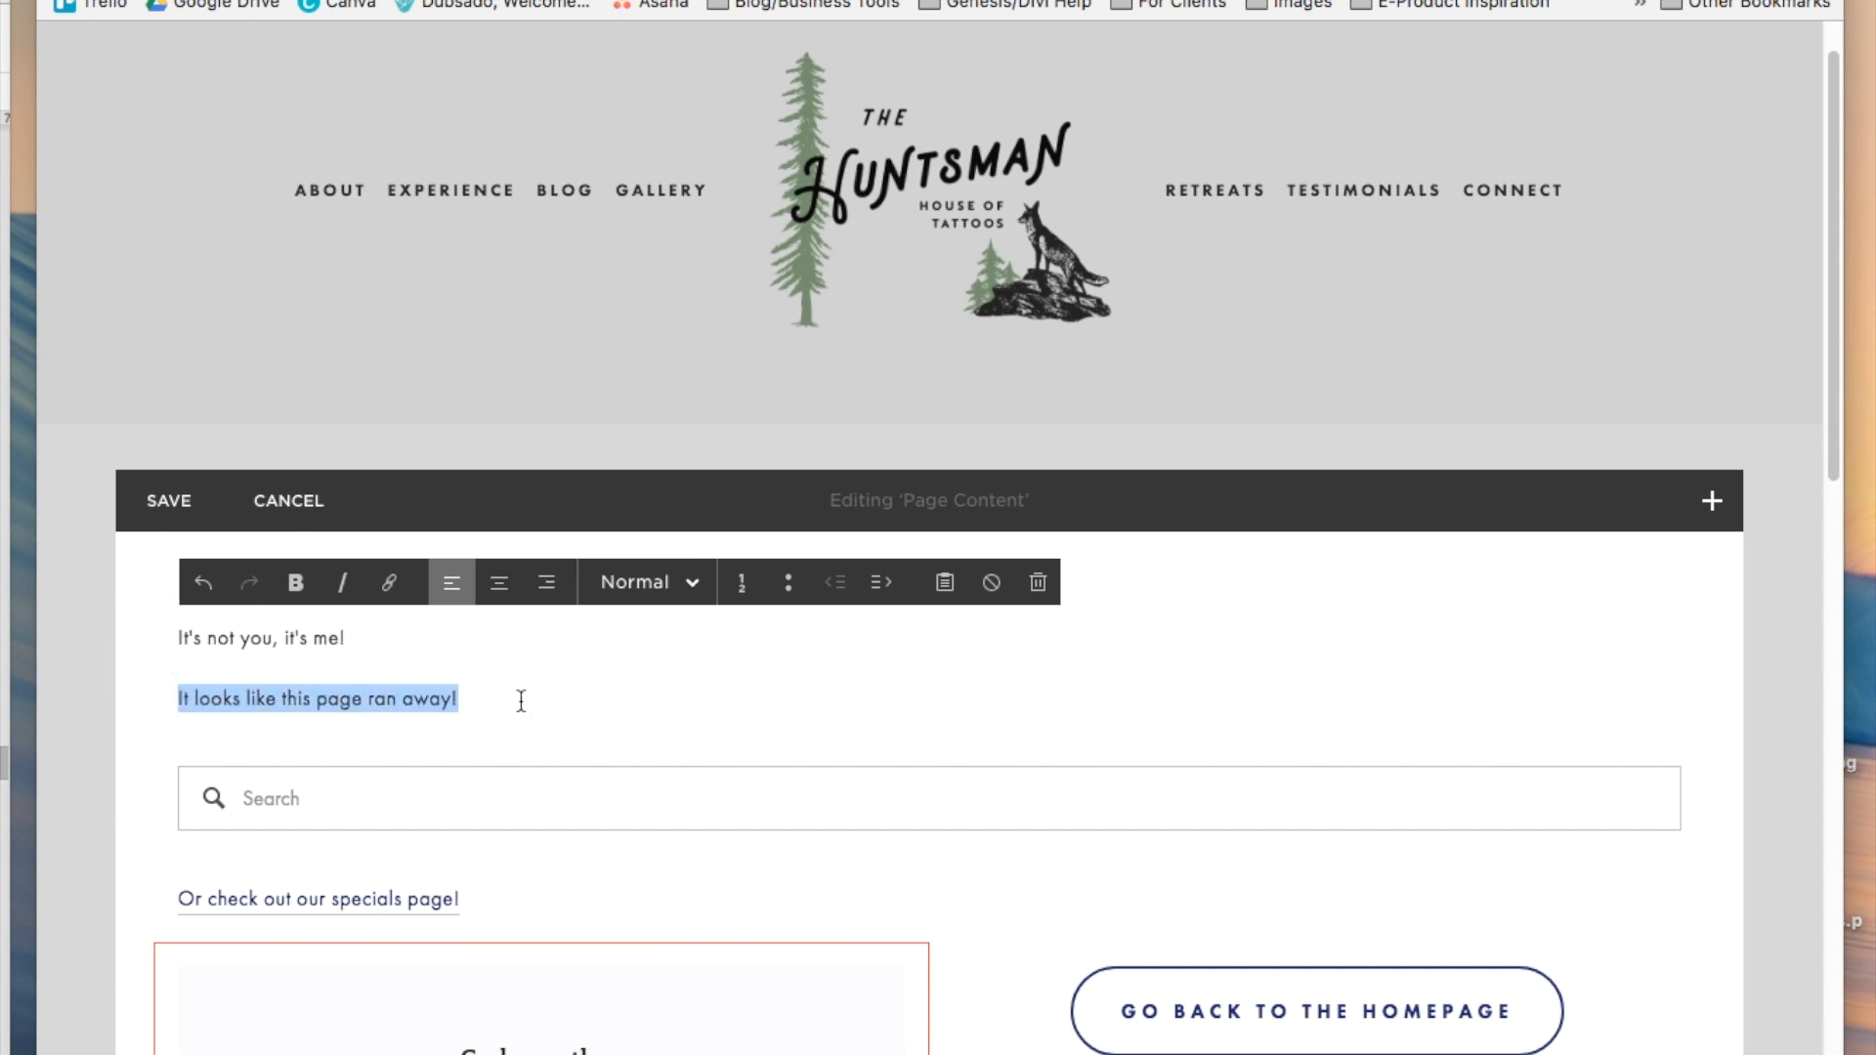
# - Extend the second paragraph with the sentence "The page you're trying to get to no longer exists."
pyautogui.write('The page youre')
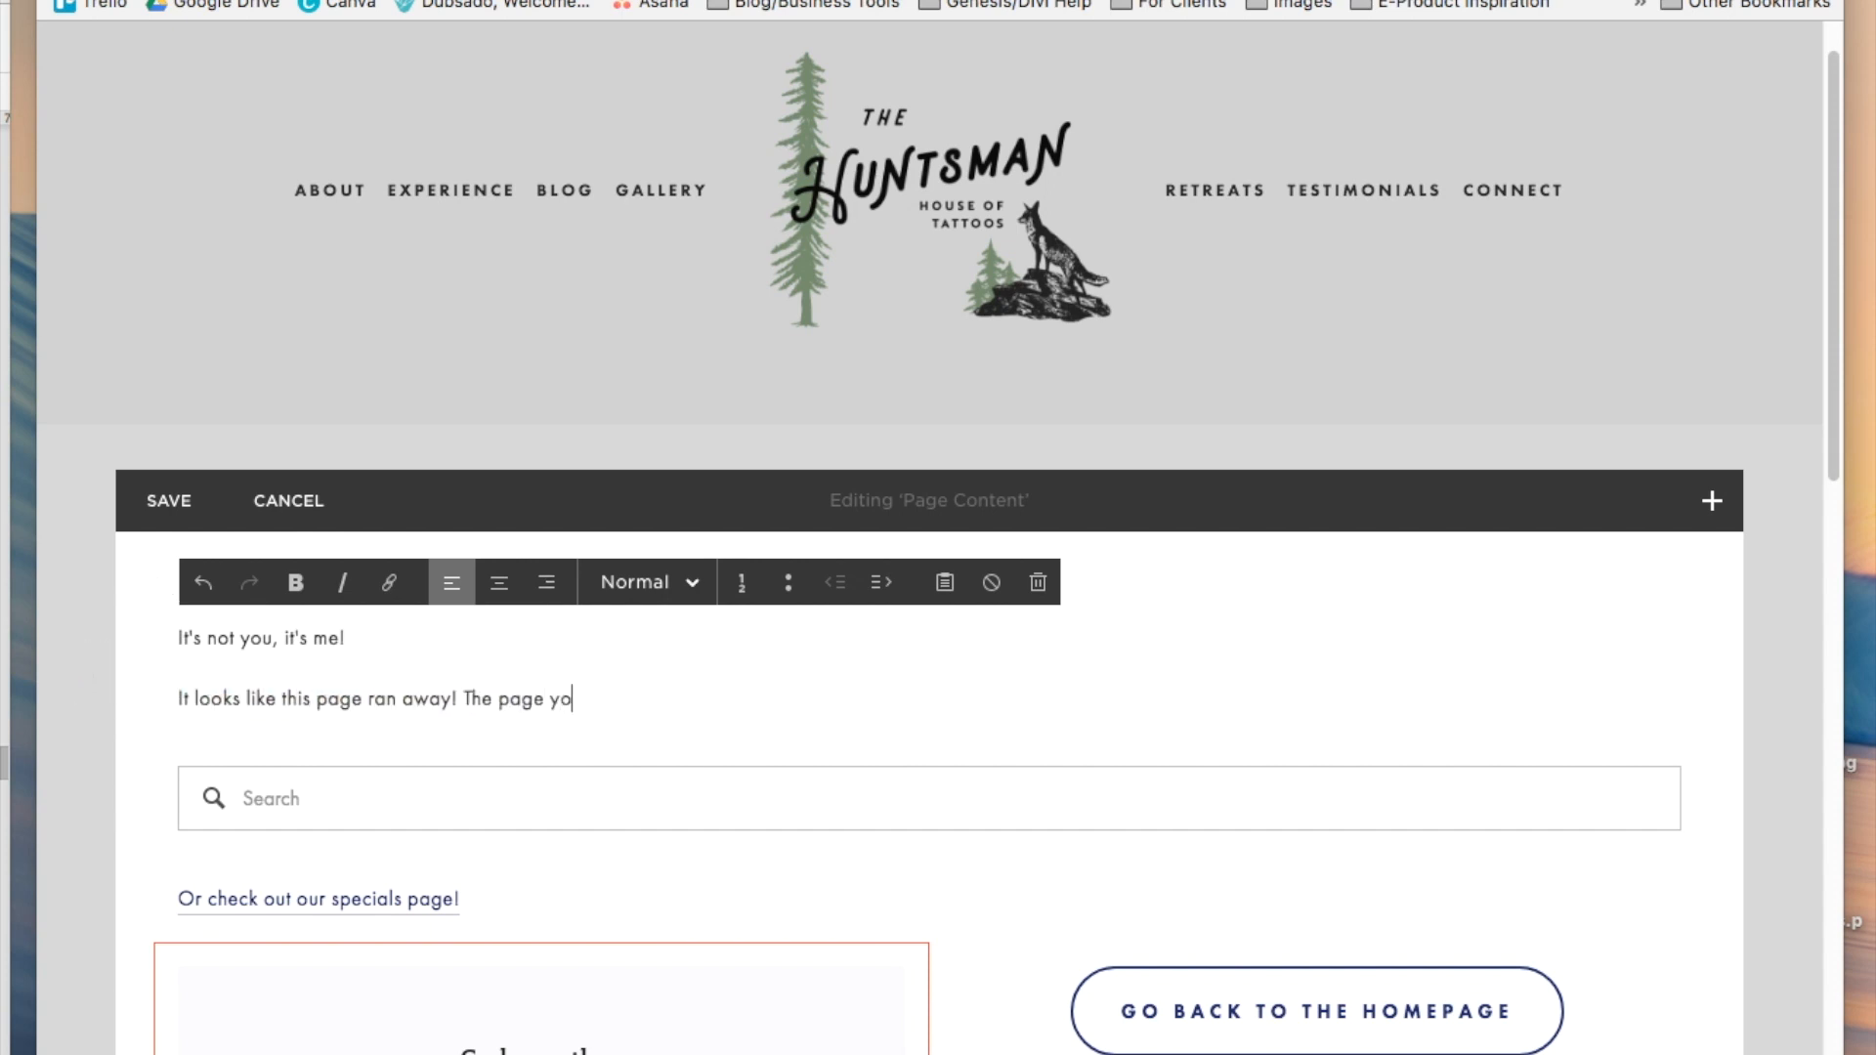
pyautogui.press('BackSpace')
pyautogui.press('BackSpace')
pyautogui.write("'re trying to get tono")
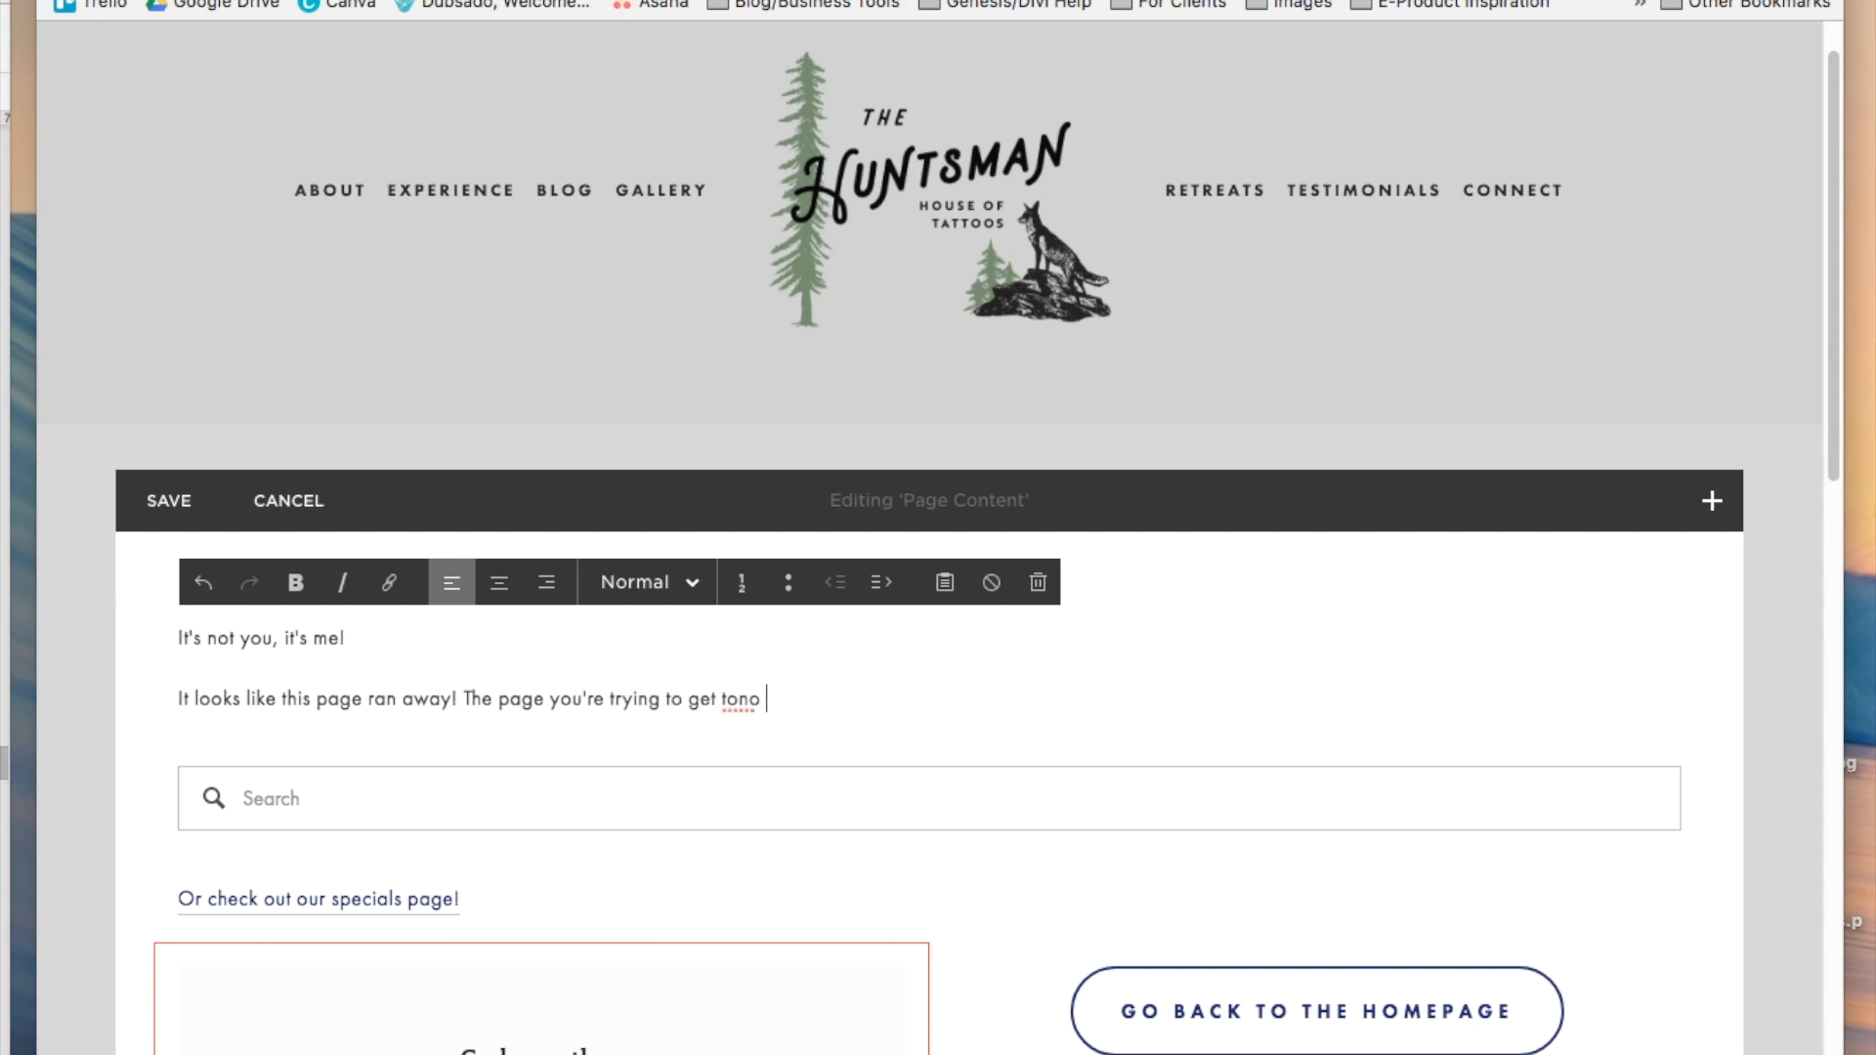
pyautogui.press('BackSpace')
pyautogui.press('BackSpace')
pyautogui.write('no longer exists.')
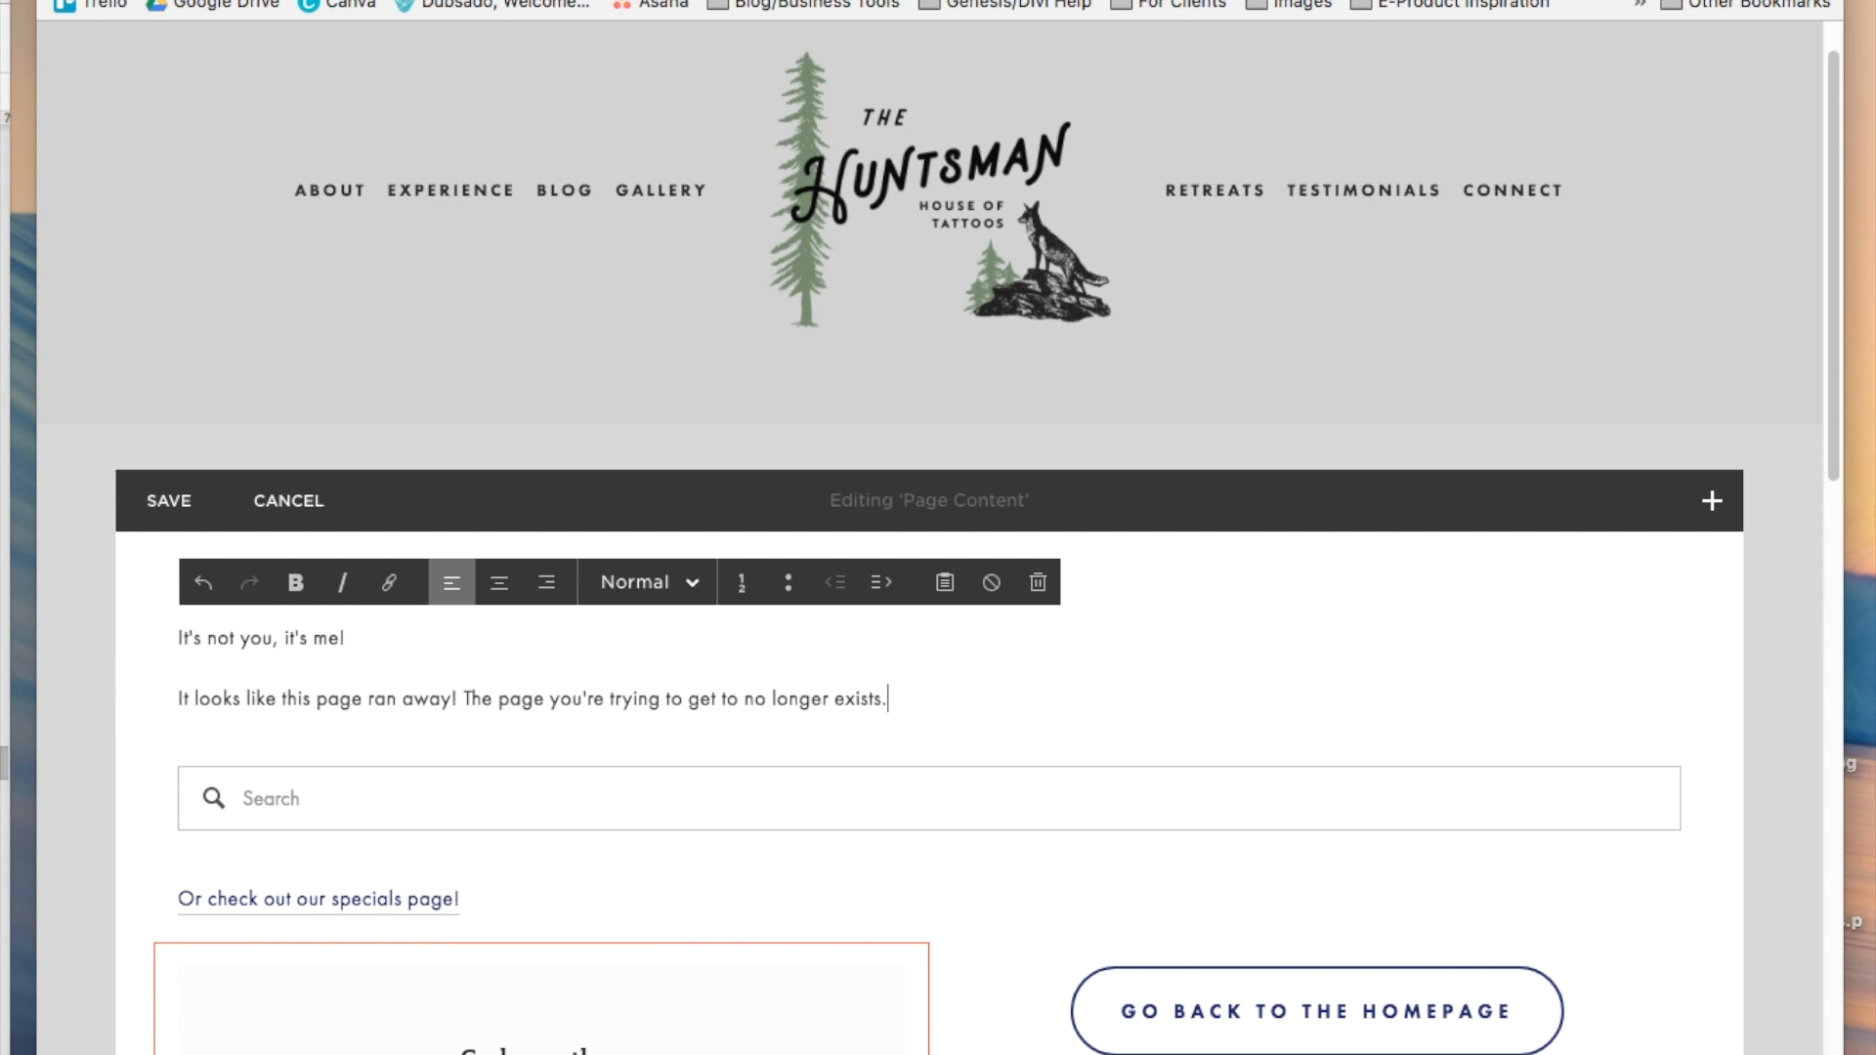
# - Look over the finished page layout and save the page content
pyautogui.moveTo(904, 698); pyautogui.dragTo(39, 630)
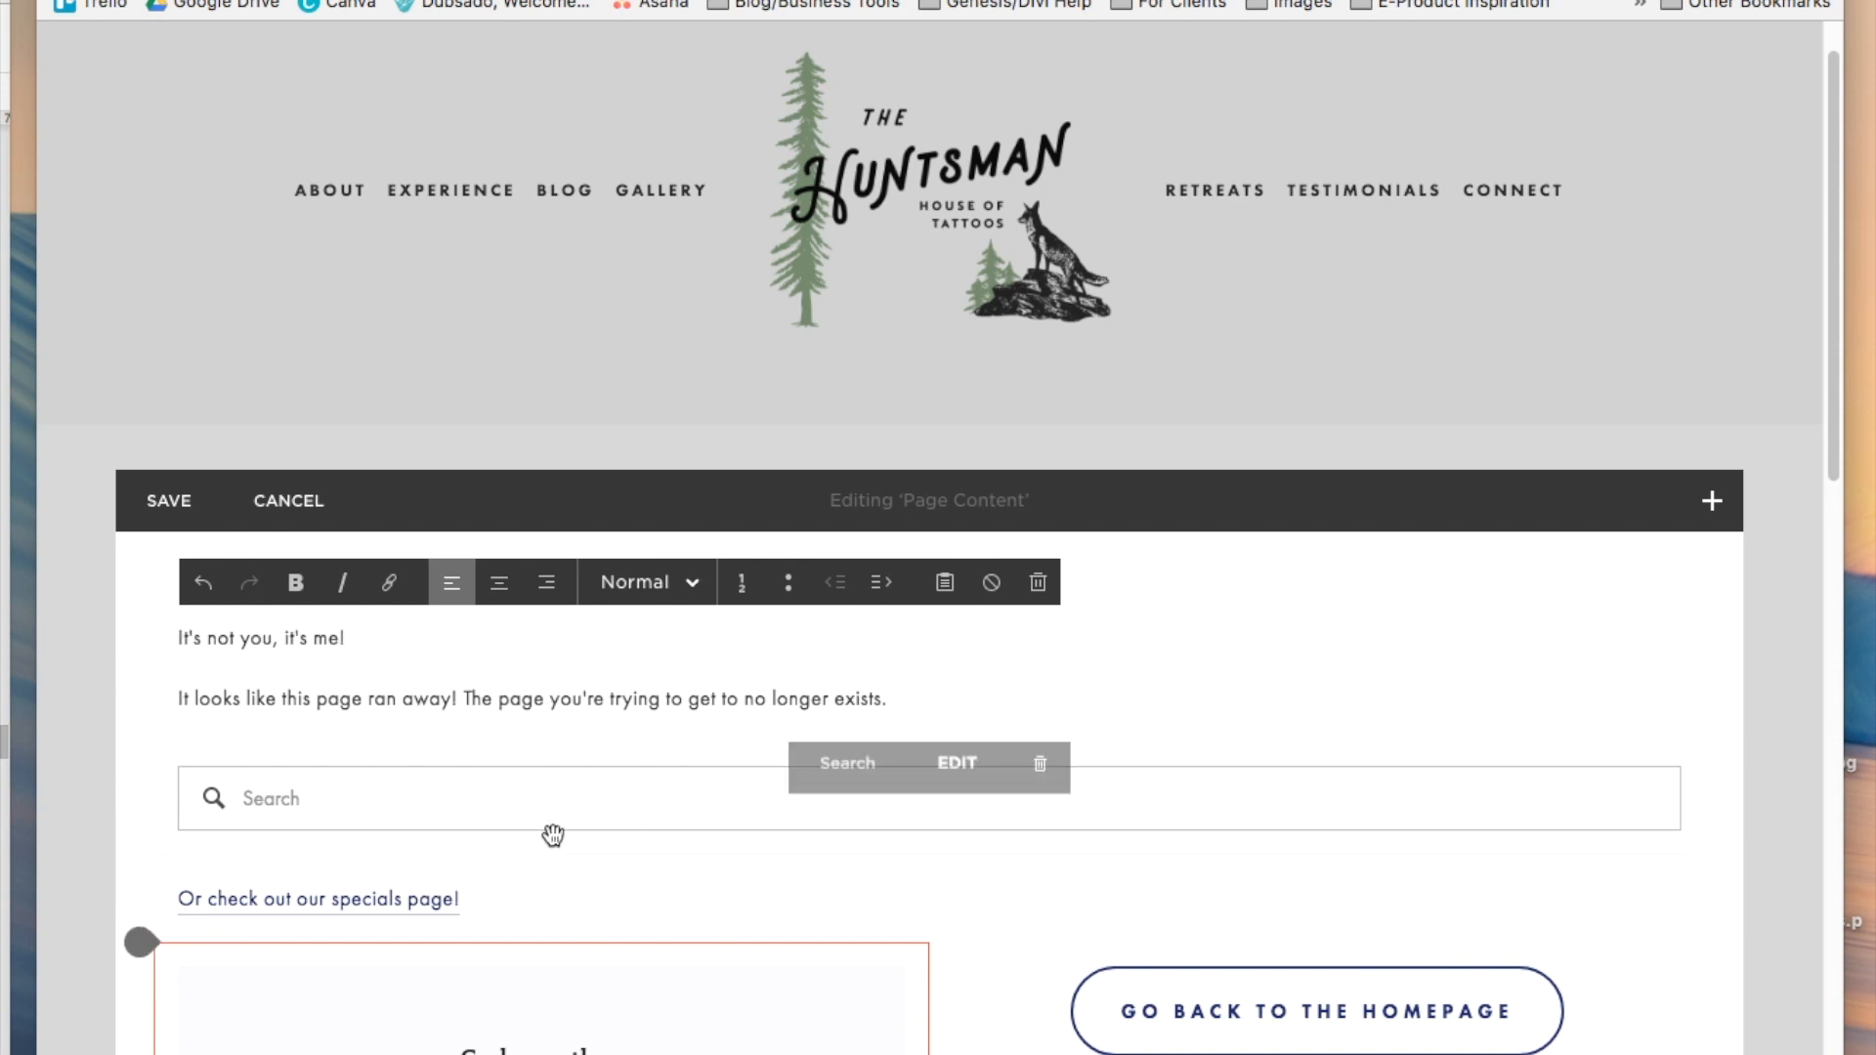
pyautogui.scroll(-8, 586, 845)
pyautogui.scroll(7, 603, 792)
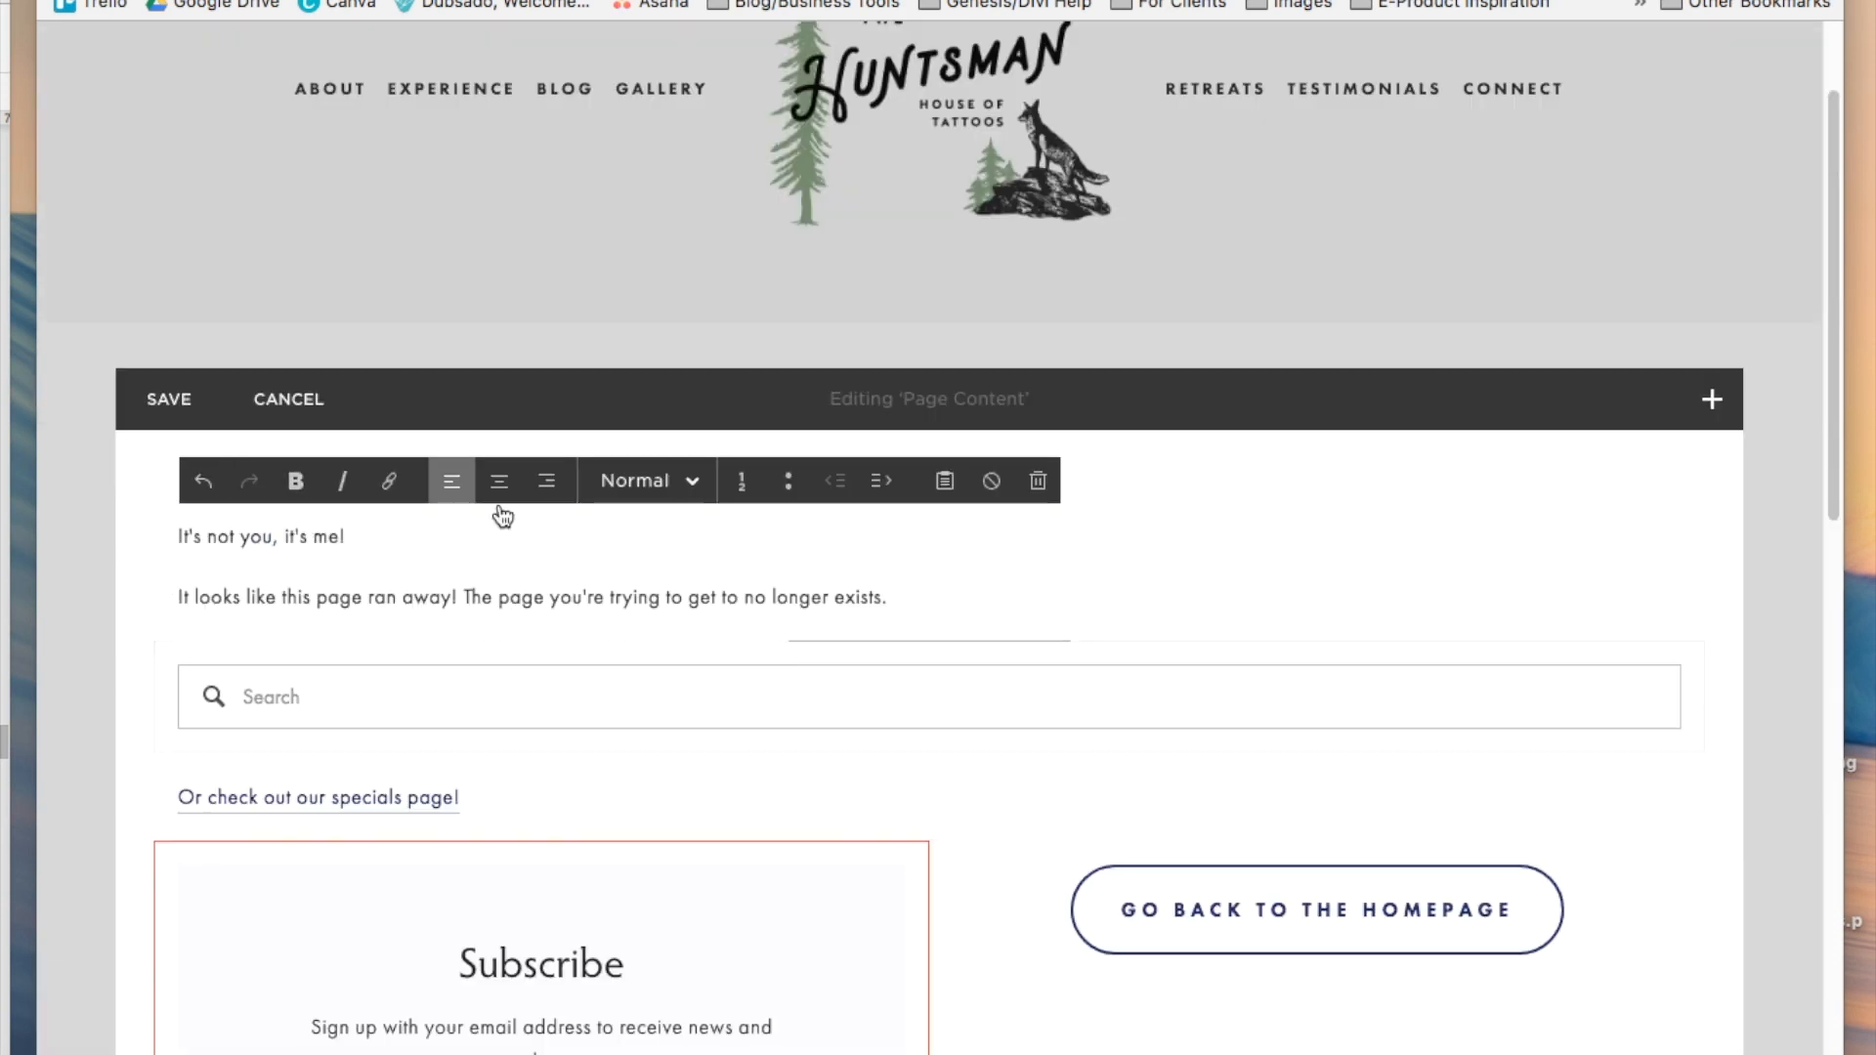
pyautogui.click(172, 402)
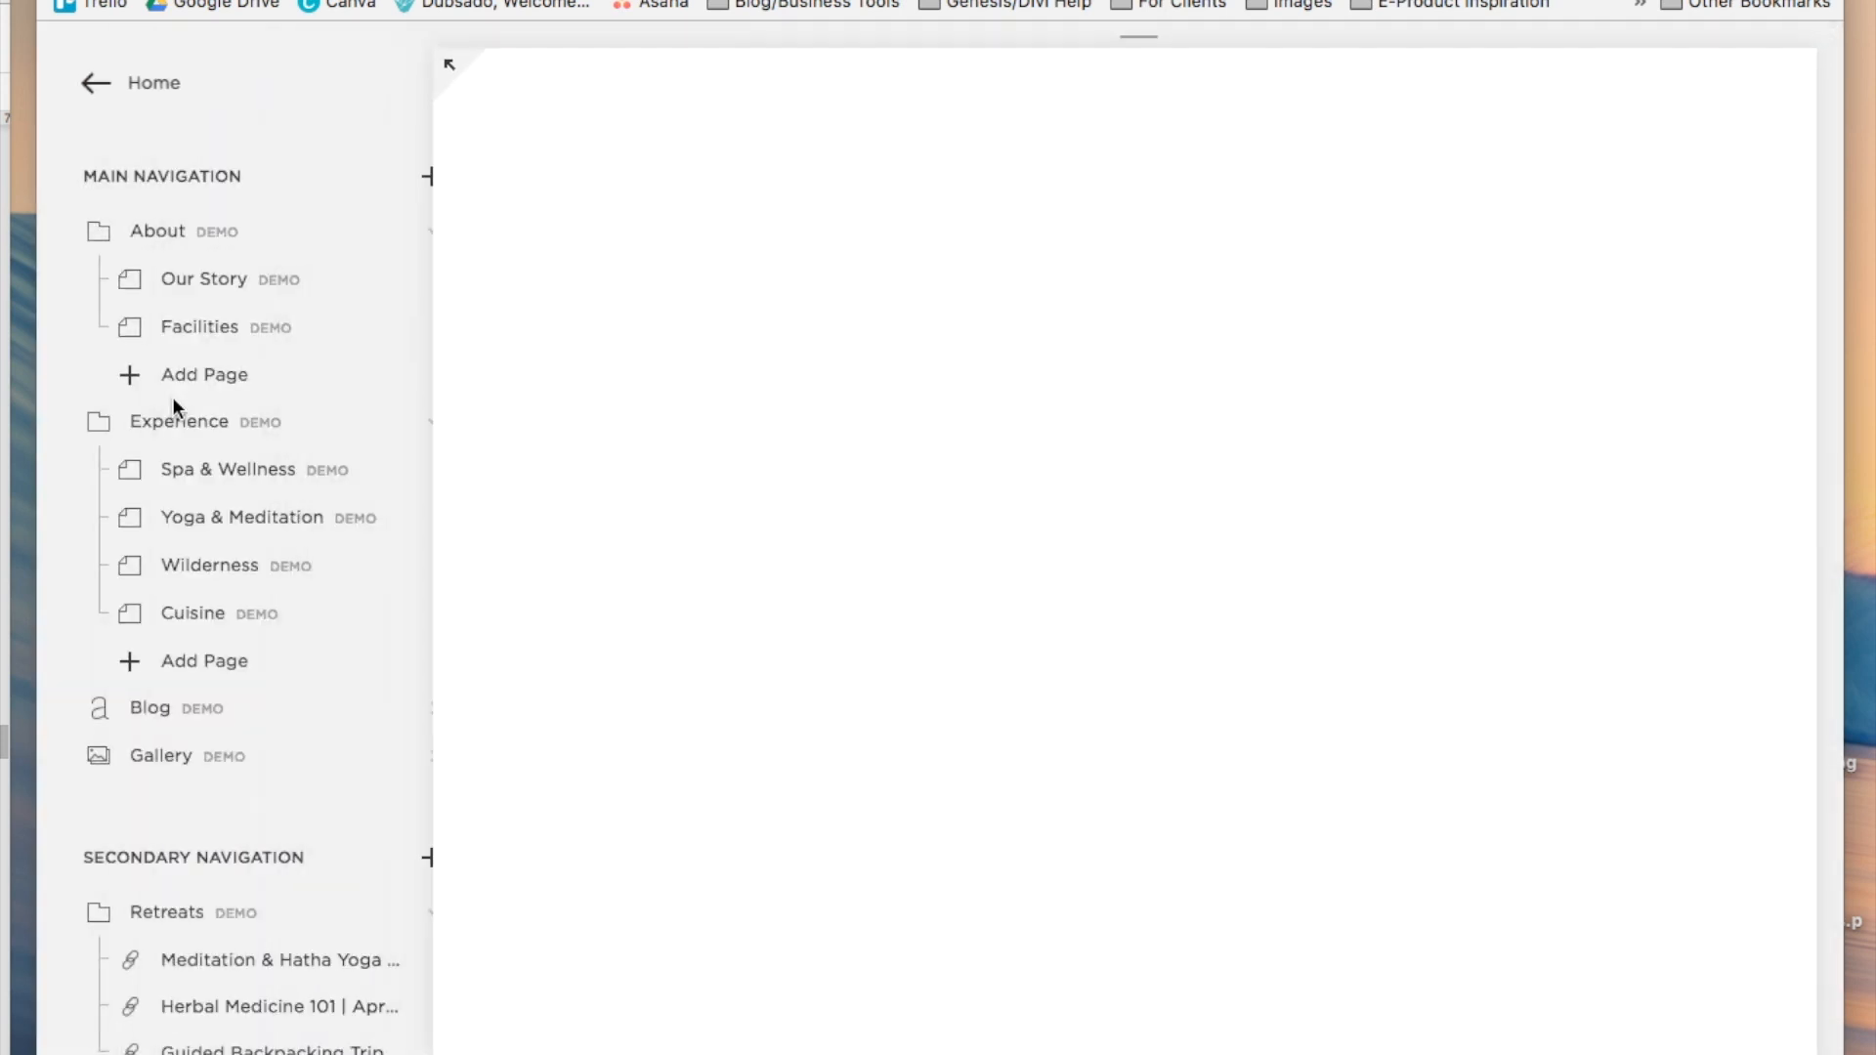
# - Open the site's advanced 404 Error / Page Not Found settings and examine the system default error message
pyautogui.click(92, 84)
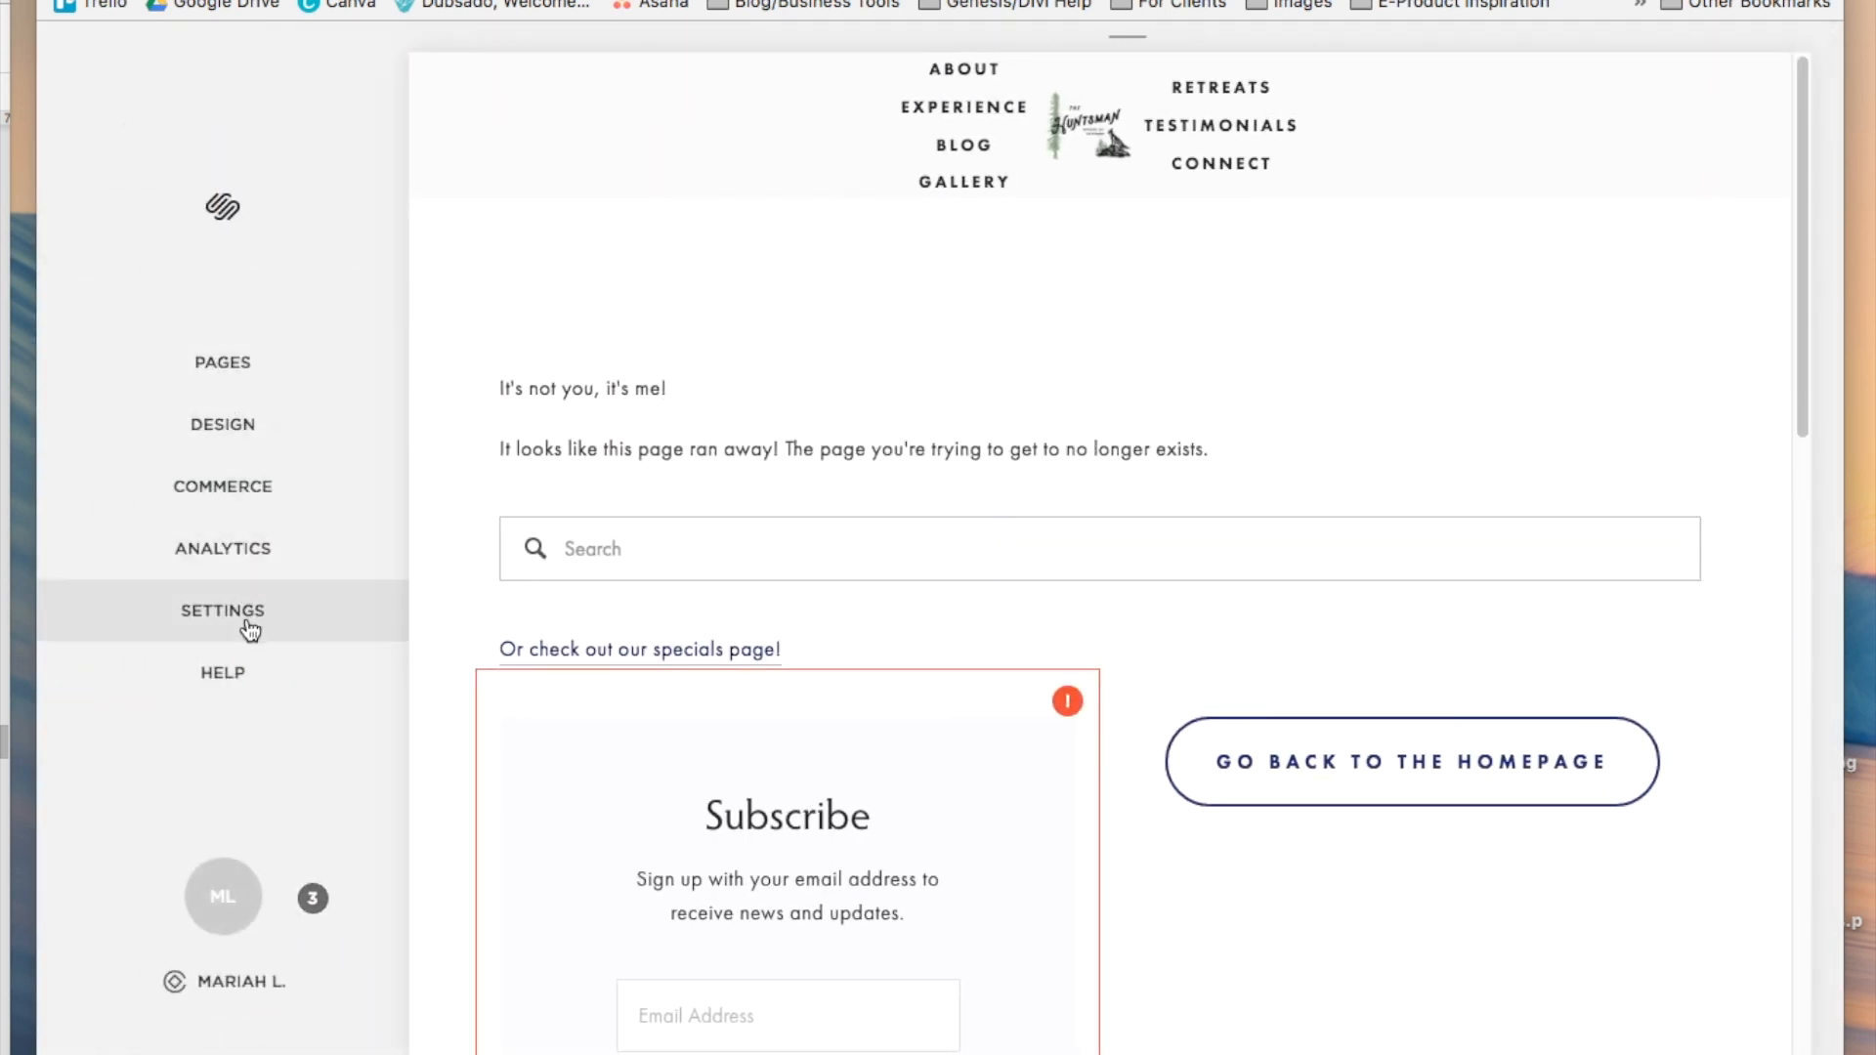
pyautogui.click(198, 614)
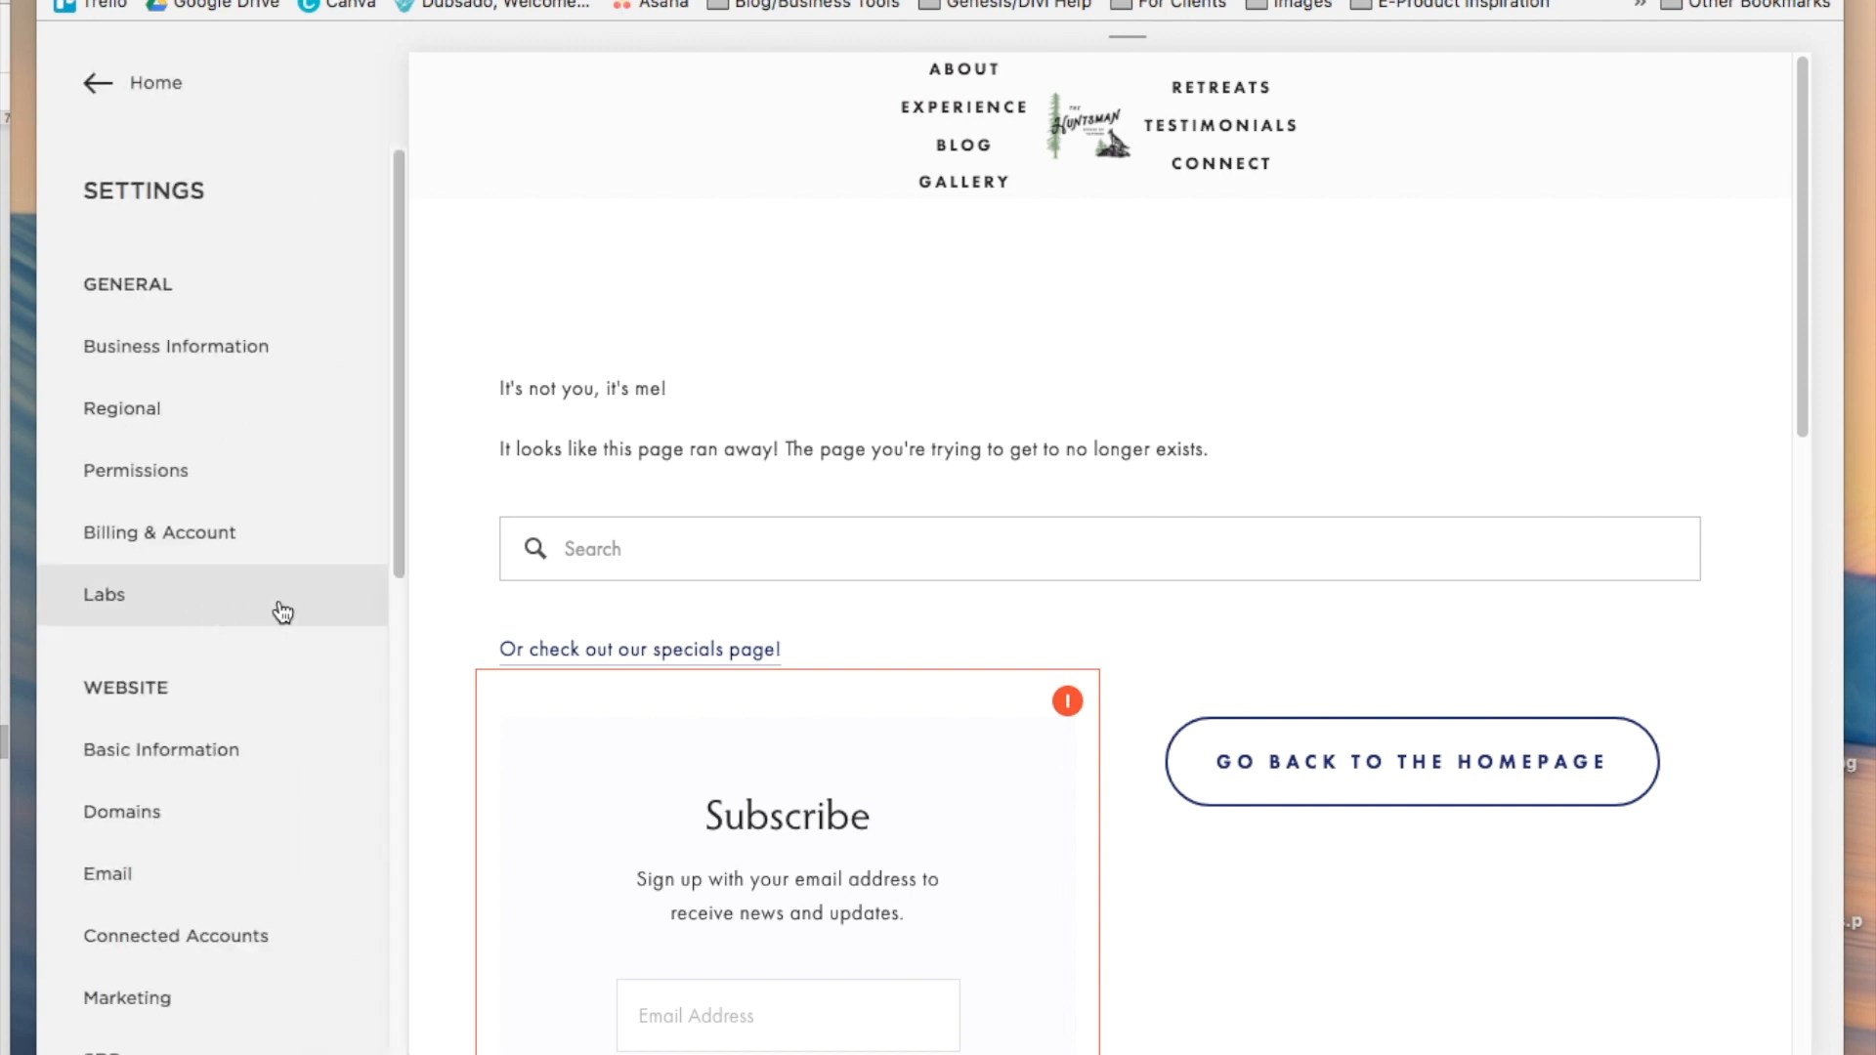
pyautogui.scroll(-5, 196, 704)
pyautogui.click(167, 800)
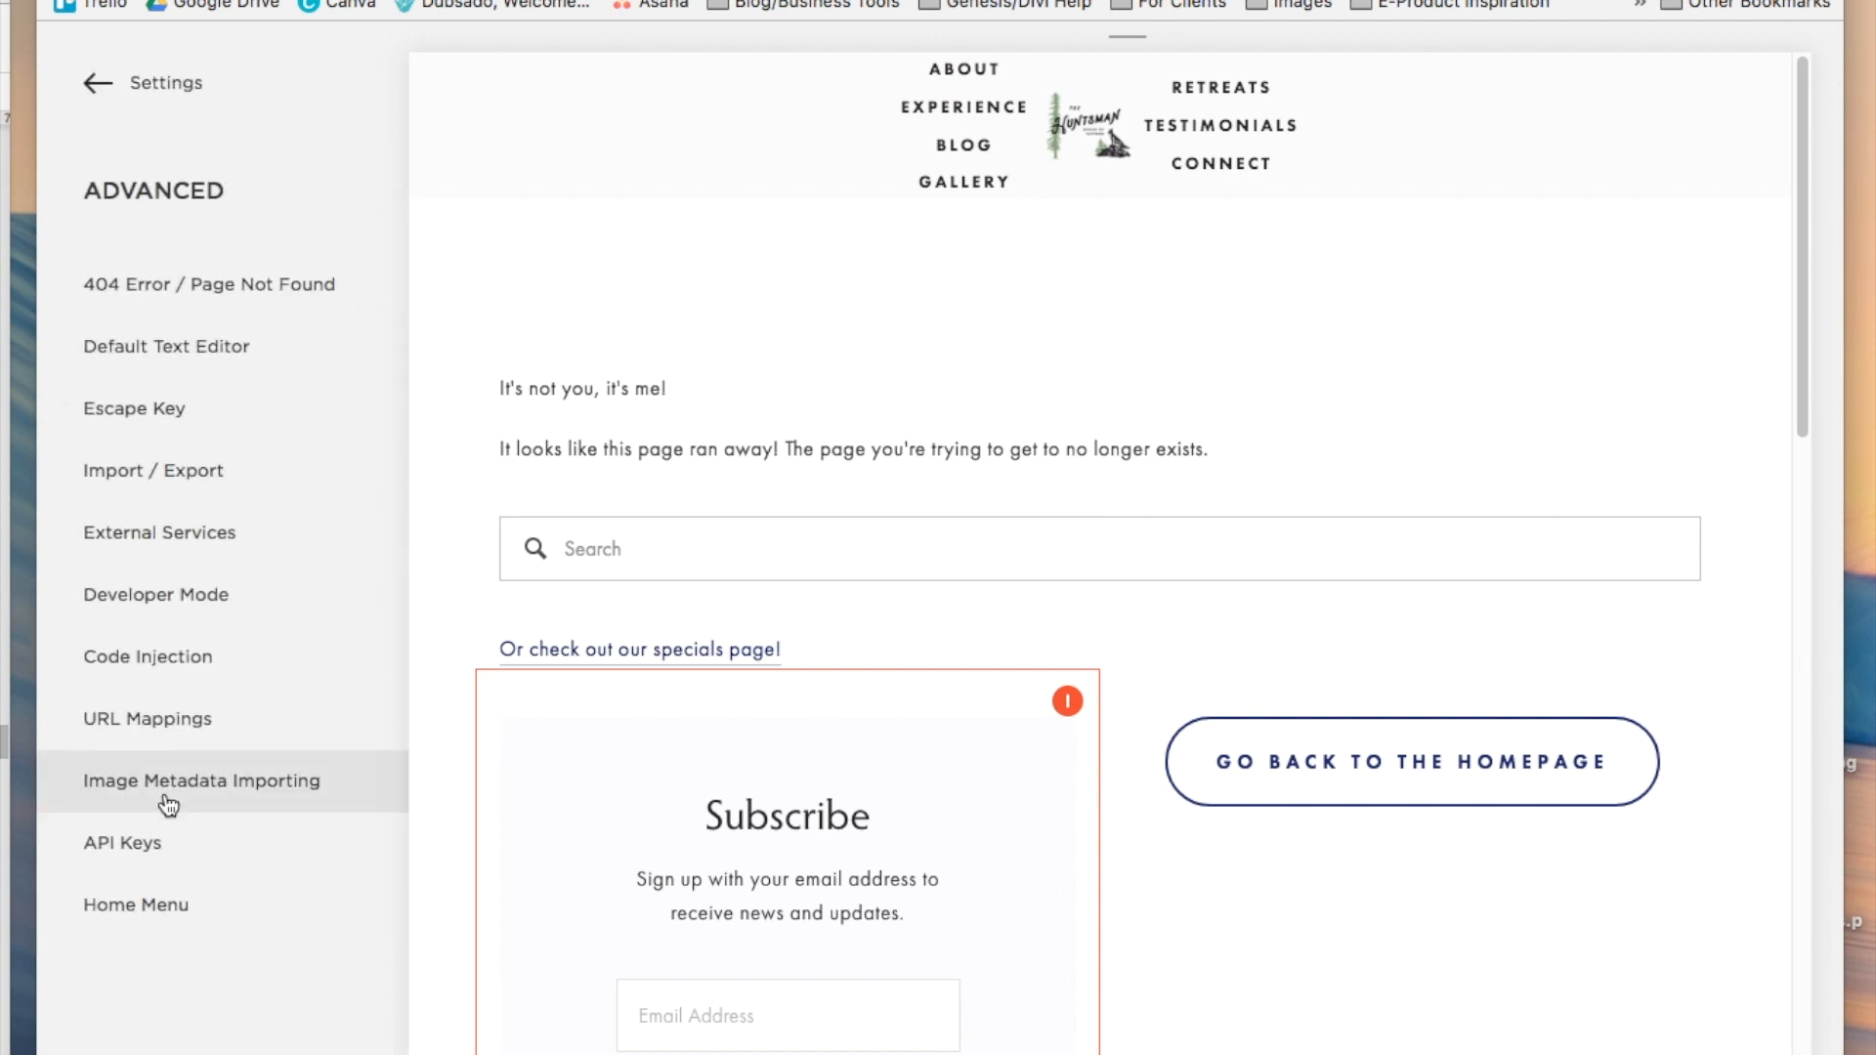
pyautogui.click(171, 308)
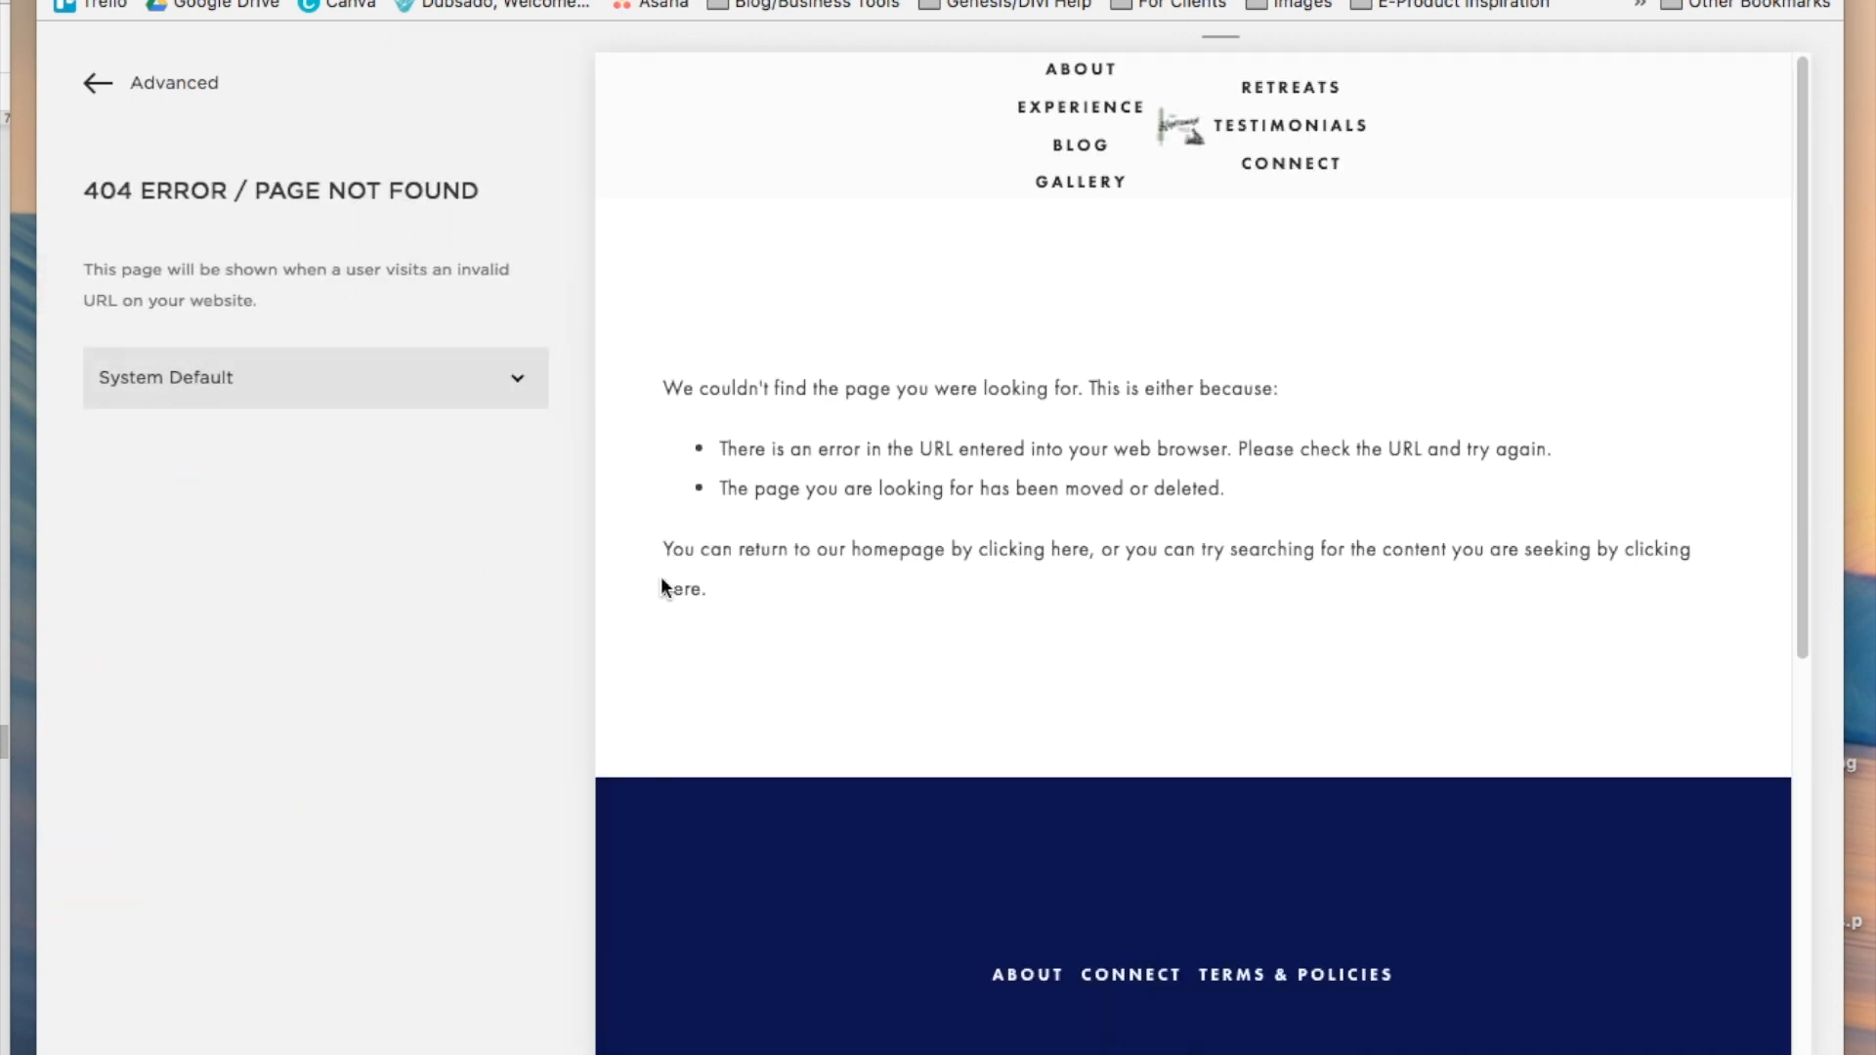
pyautogui.moveTo(662, 389)
pyautogui.mouseDown()
pyautogui.moveTo(683, 381)
pyautogui.moveTo(880, 485)
pyautogui.moveTo(883, 627)
pyautogui.moveTo(619, 448)
pyautogui.moveTo(674, 389)
pyautogui.mouseUp()
pyautogui.click(805, 616)
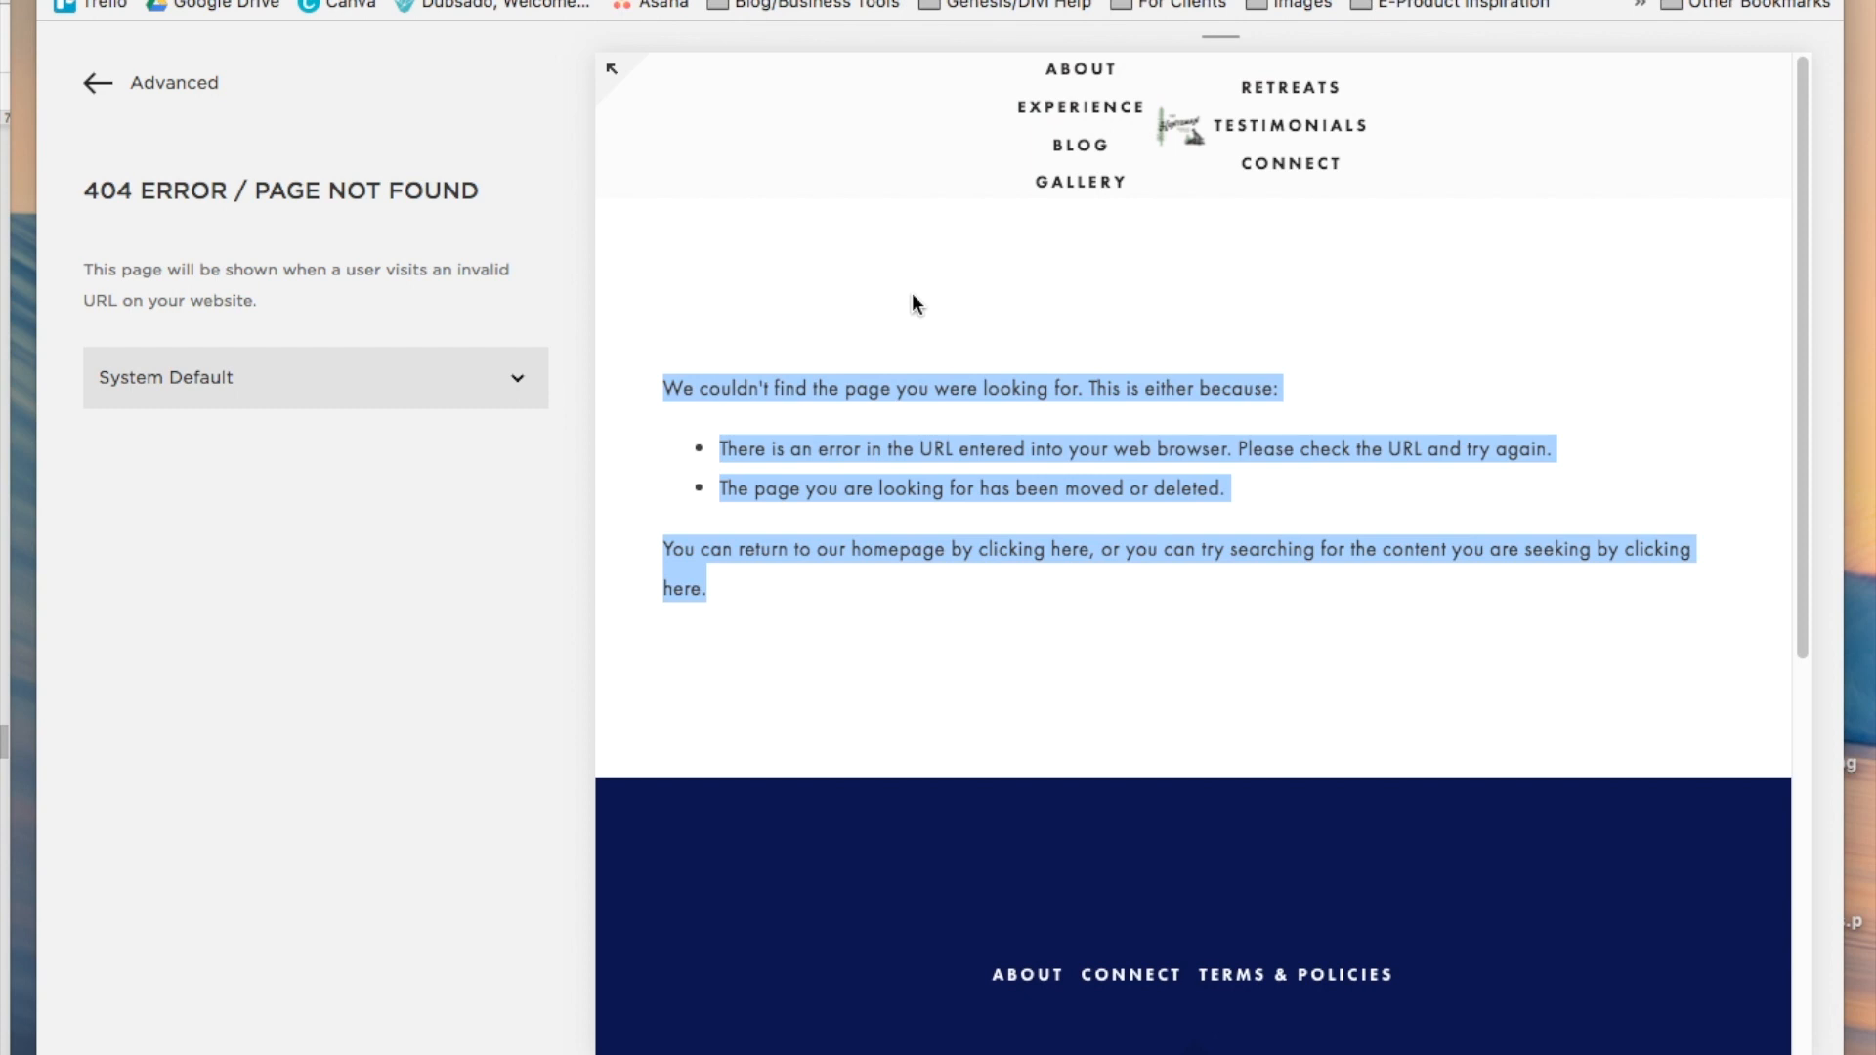
pyautogui.click(908, 291)
# - Set the page shown for invalid URLs to 404 Error, save the setting and review the page preview
pyautogui.click(515, 378)
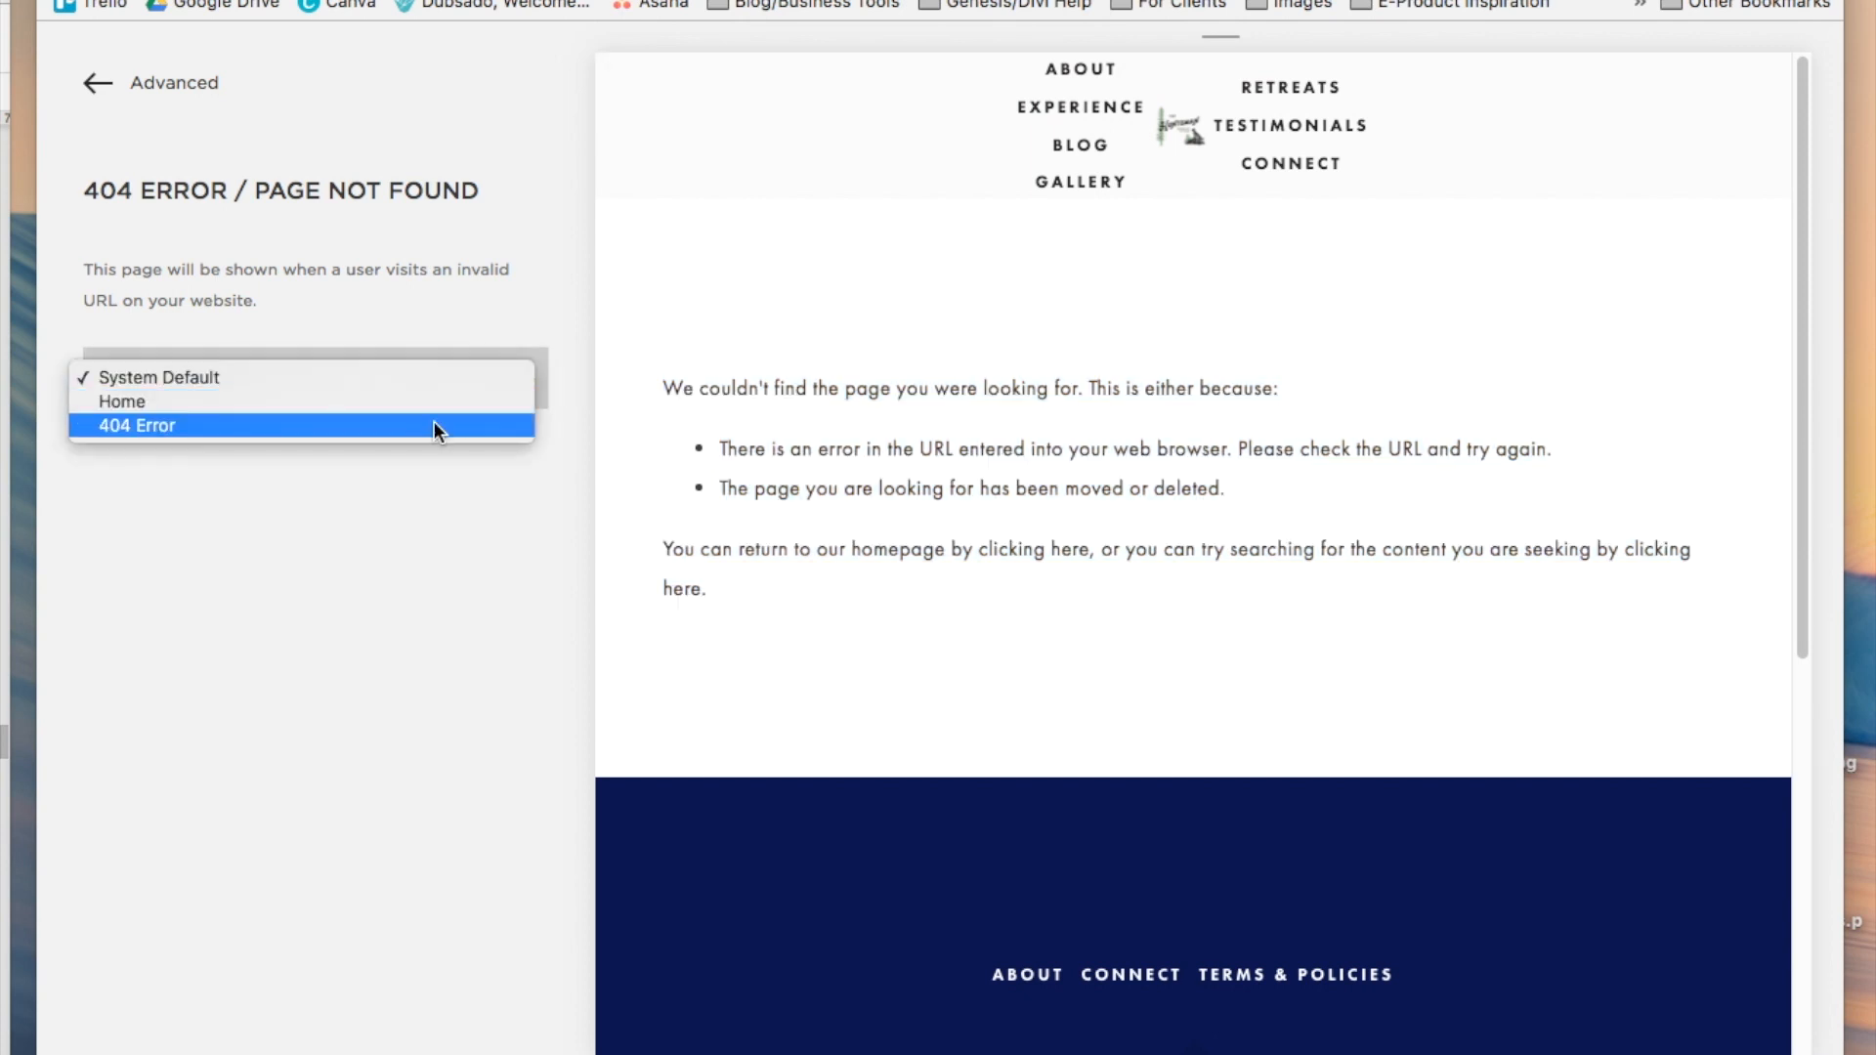
pyautogui.click(217, 430)
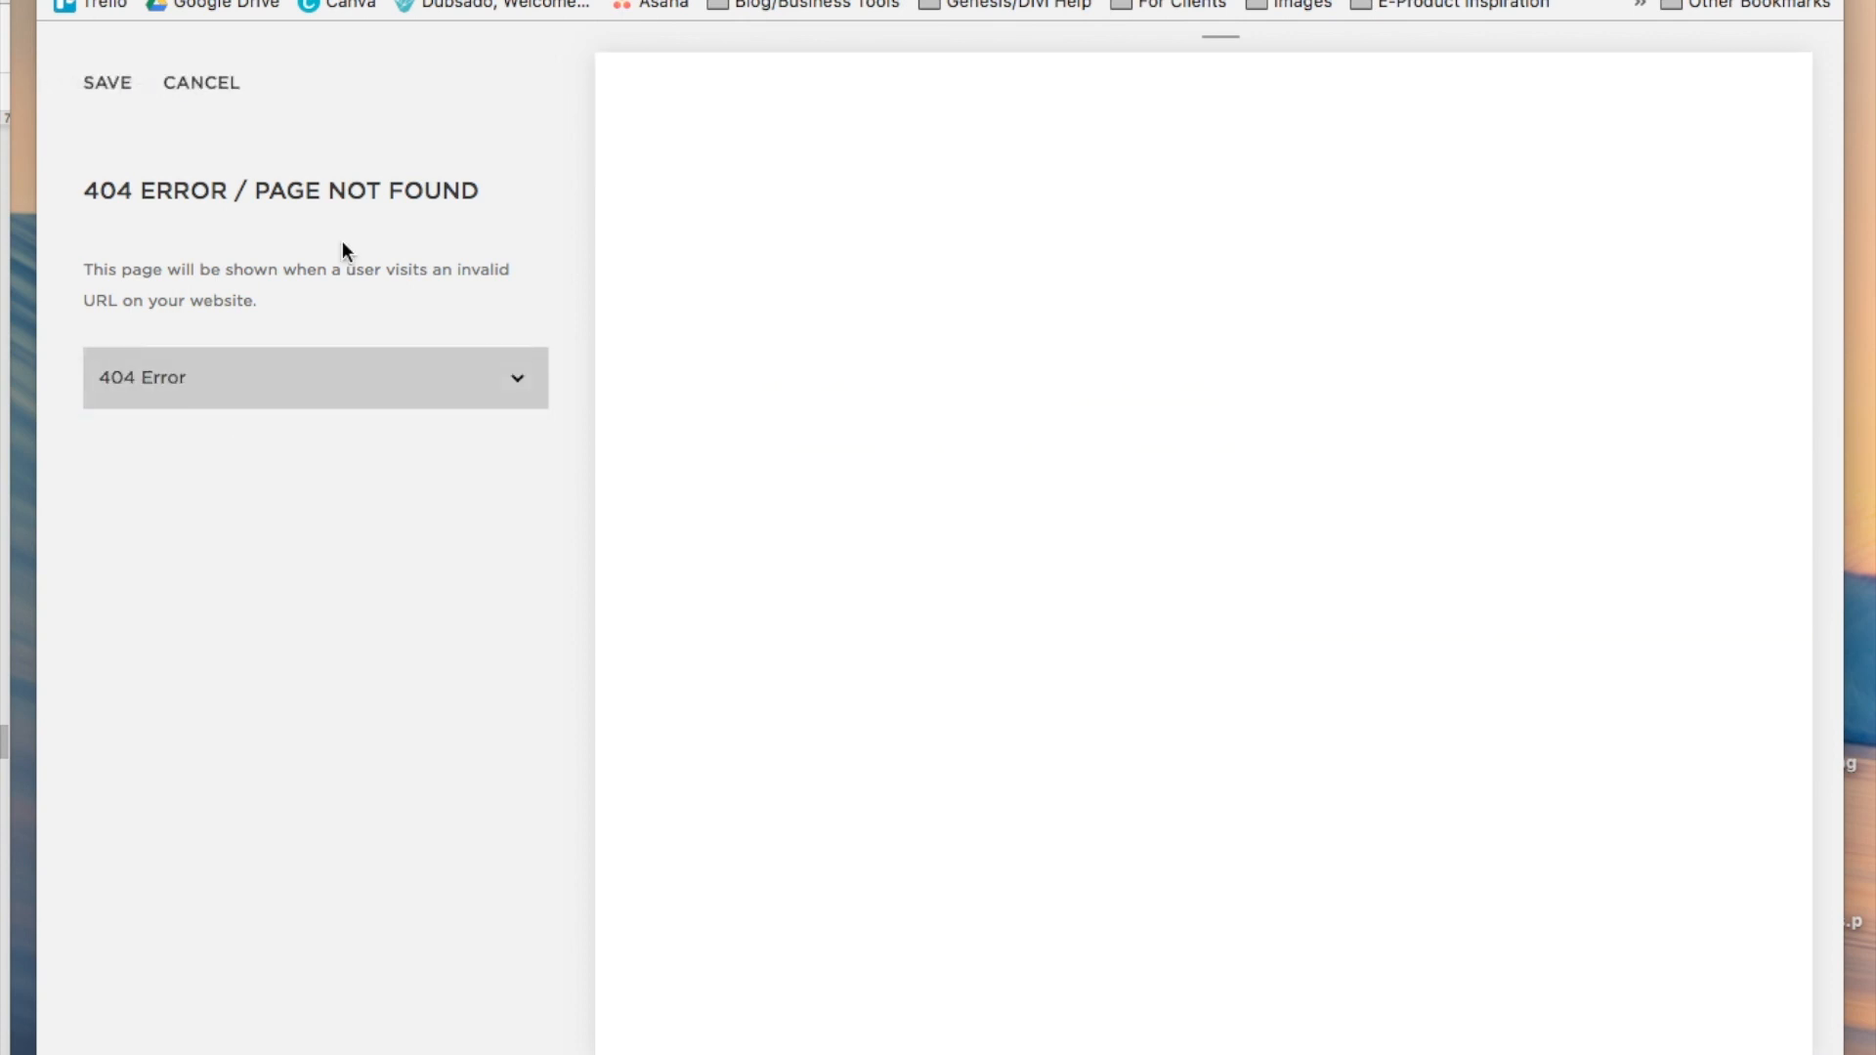
pyautogui.click(125, 86)
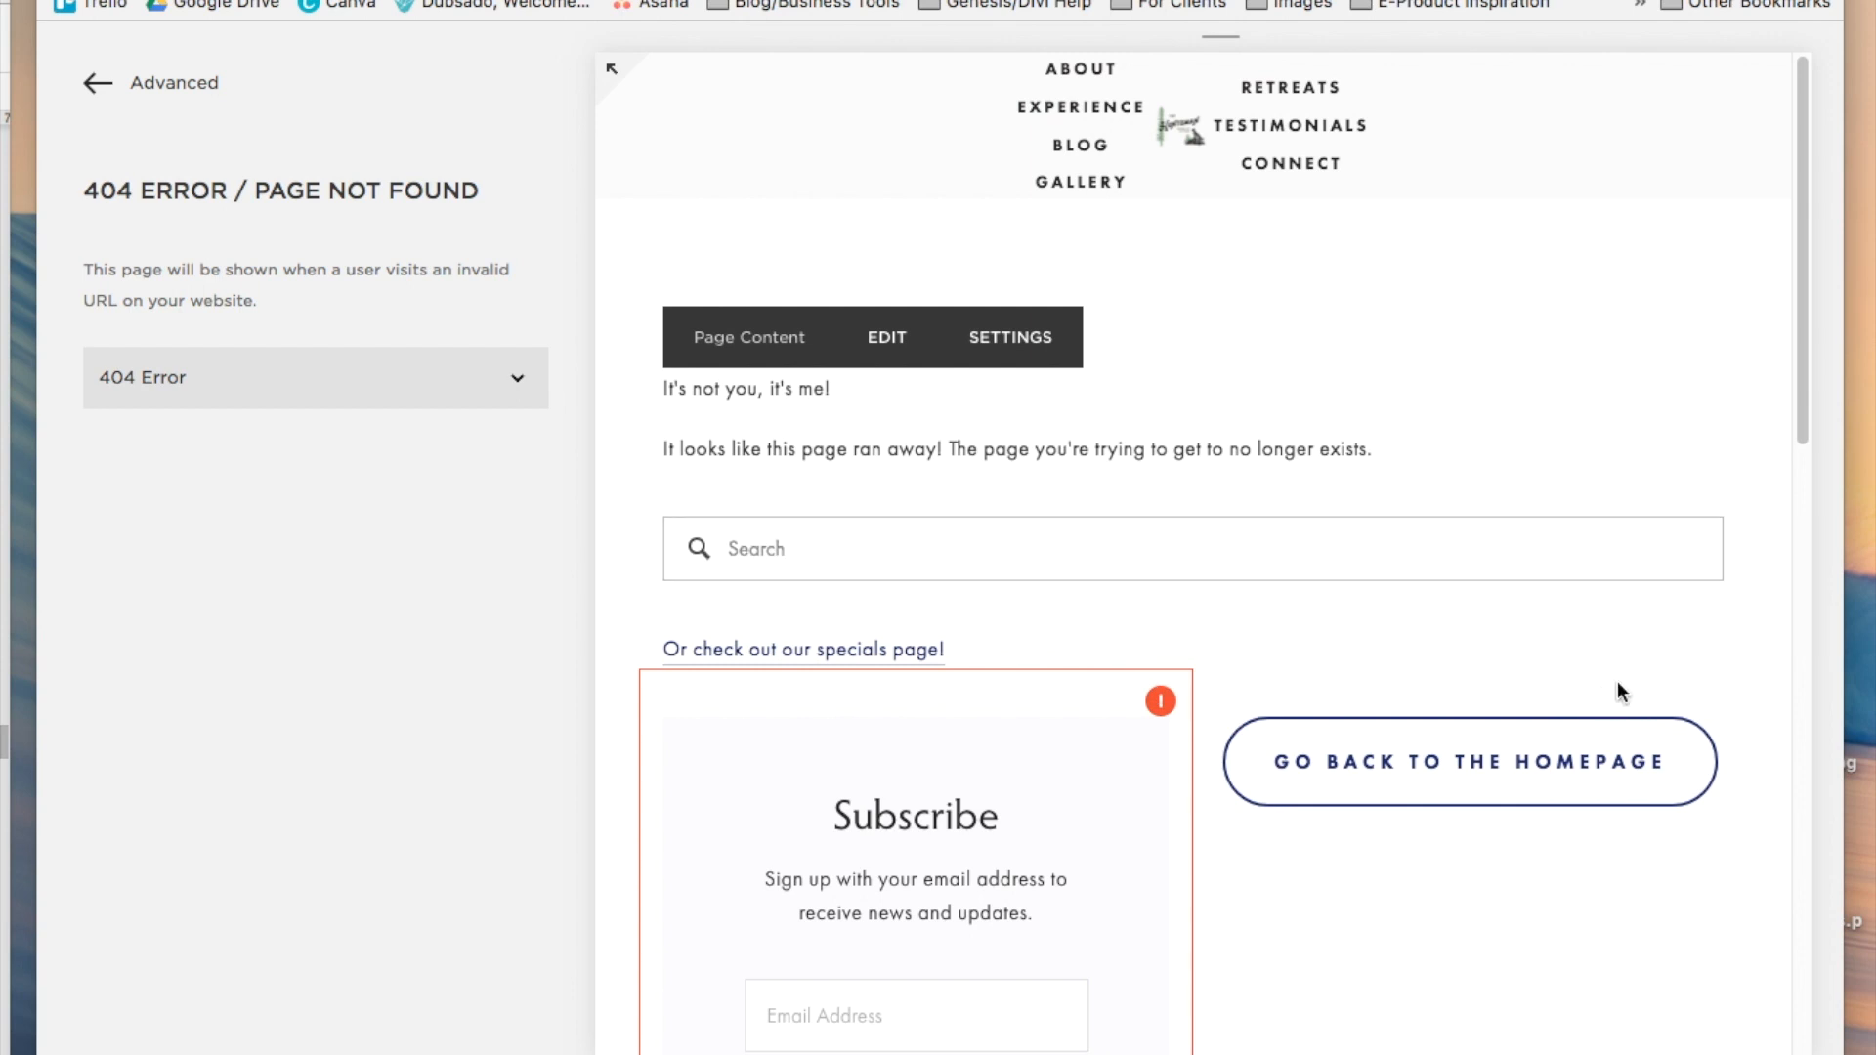
pyautogui.scroll(-1, 1689, 704)
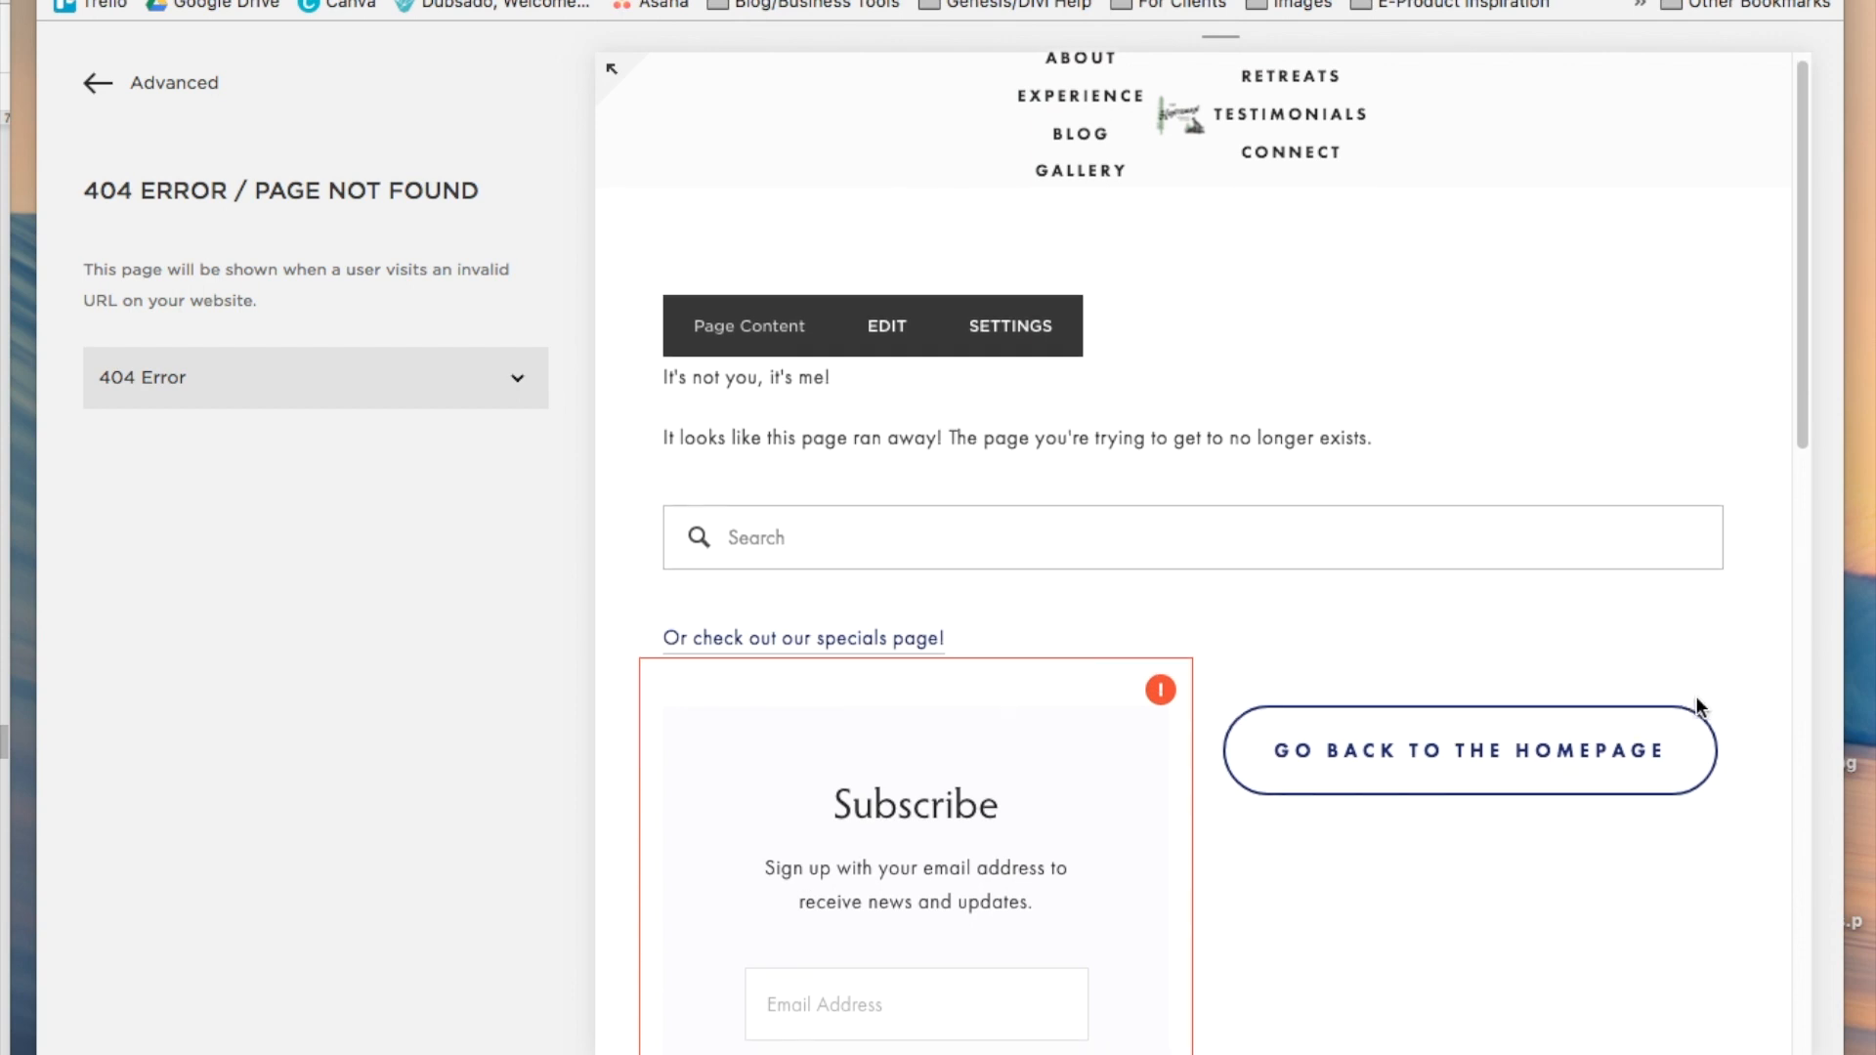
pyautogui.scroll(-5, 1697, 696)
pyautogui.scroll(5, 1698, 695)
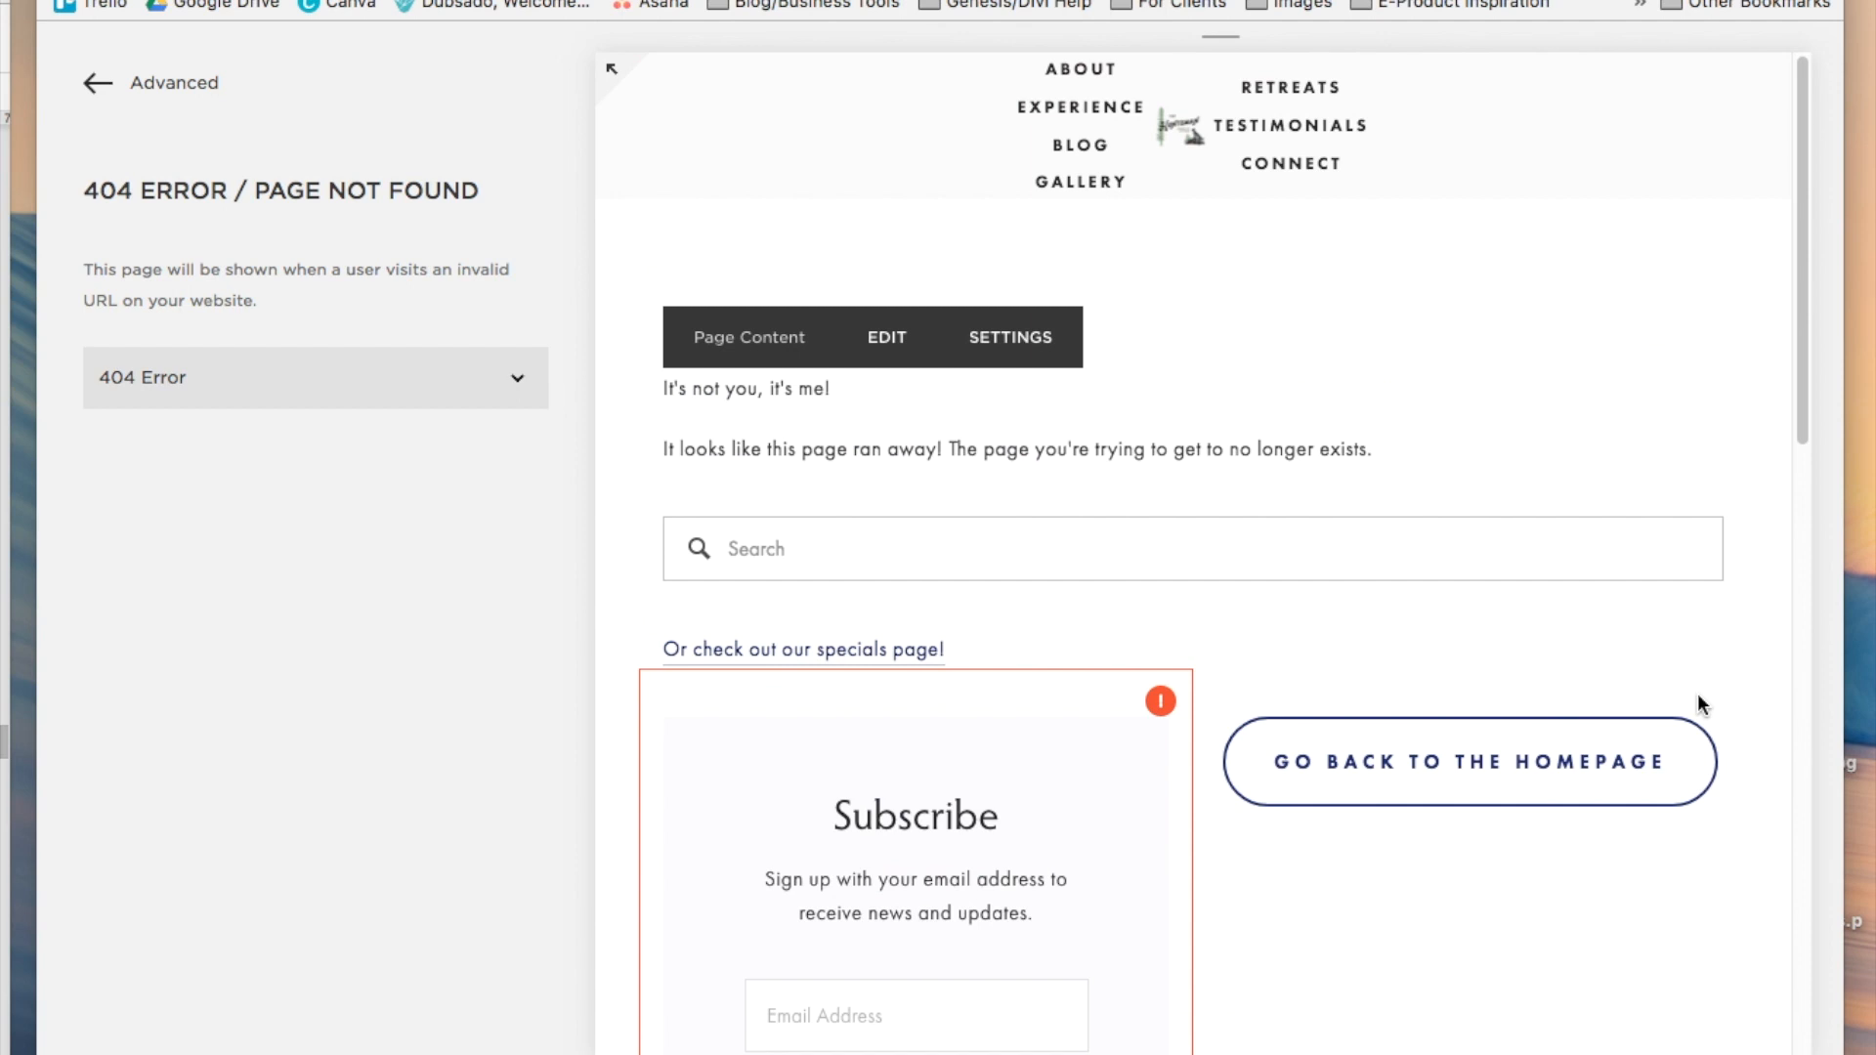